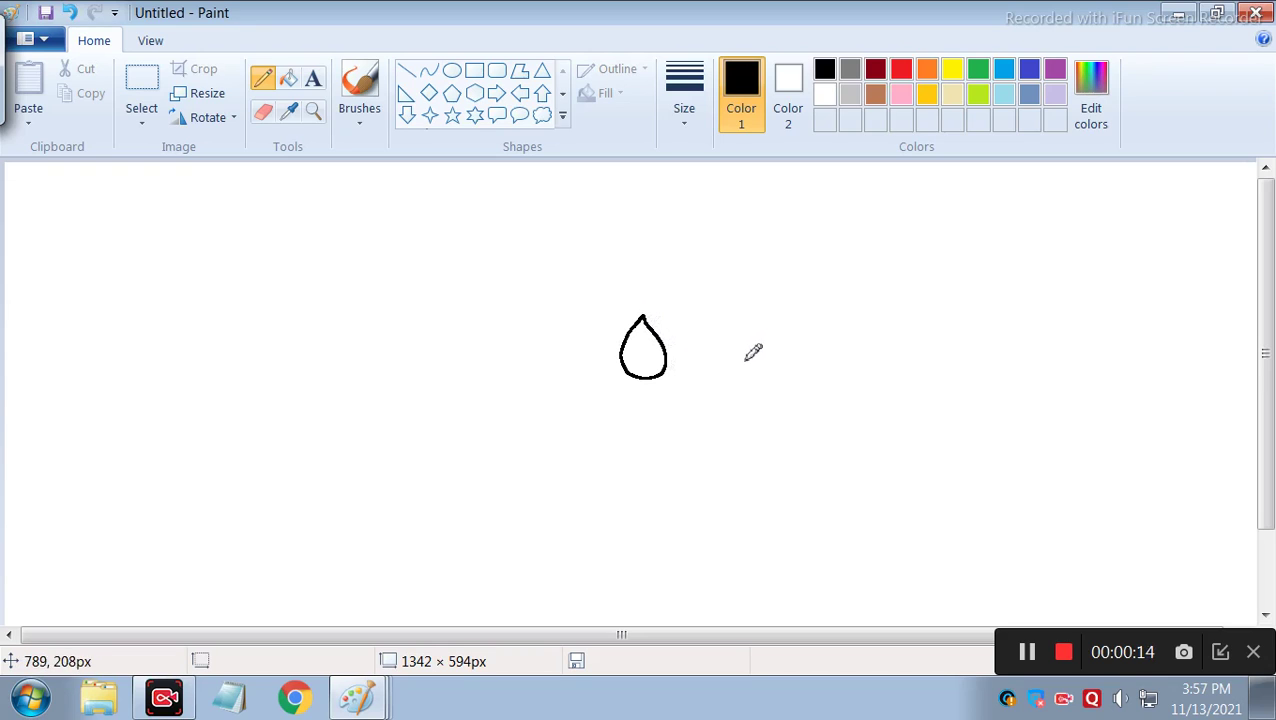
Undo the existing teardrop and draw a smaller one near the canvas centre with a second teardrop nested inside it
key("ctrl+z")
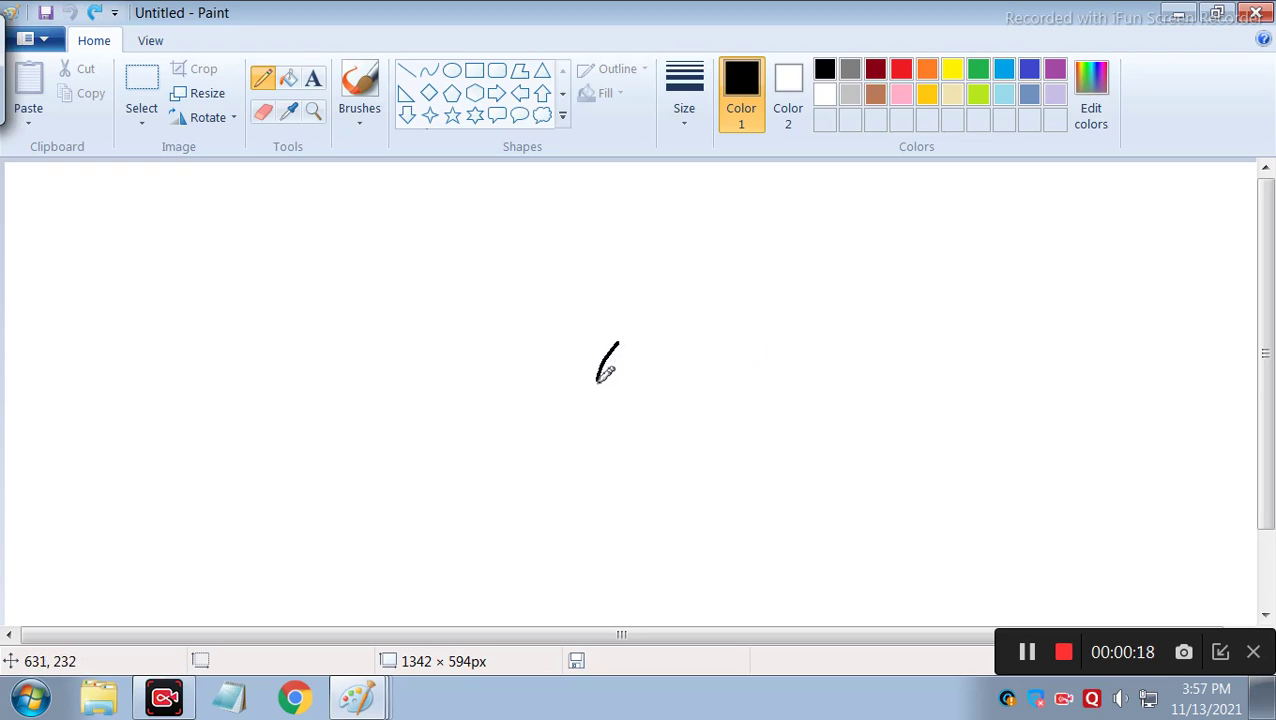
mouse_move(620, 396)
left_mouse_down()
mouse_move(632, 393)
mouse_move(617, 341)
left_mouse_up()
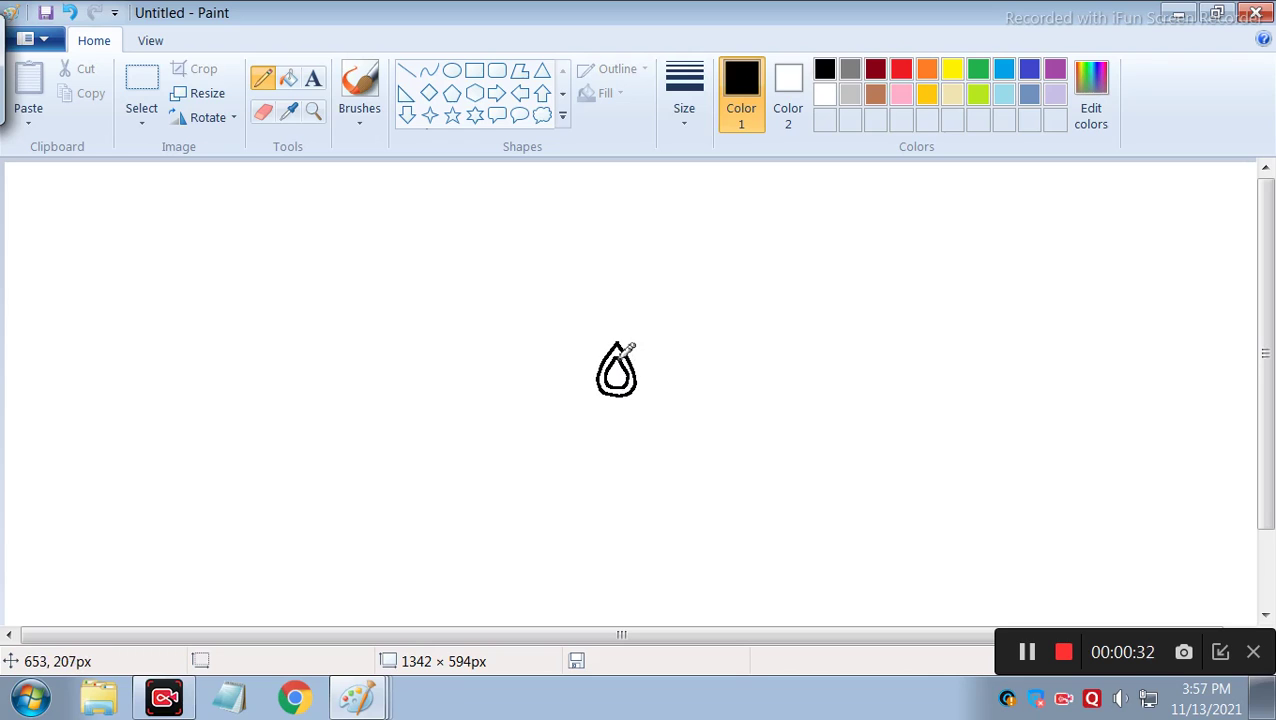
Try filling the inner teardrop with black, red and white, and undo the fills
left_click(289, 80)
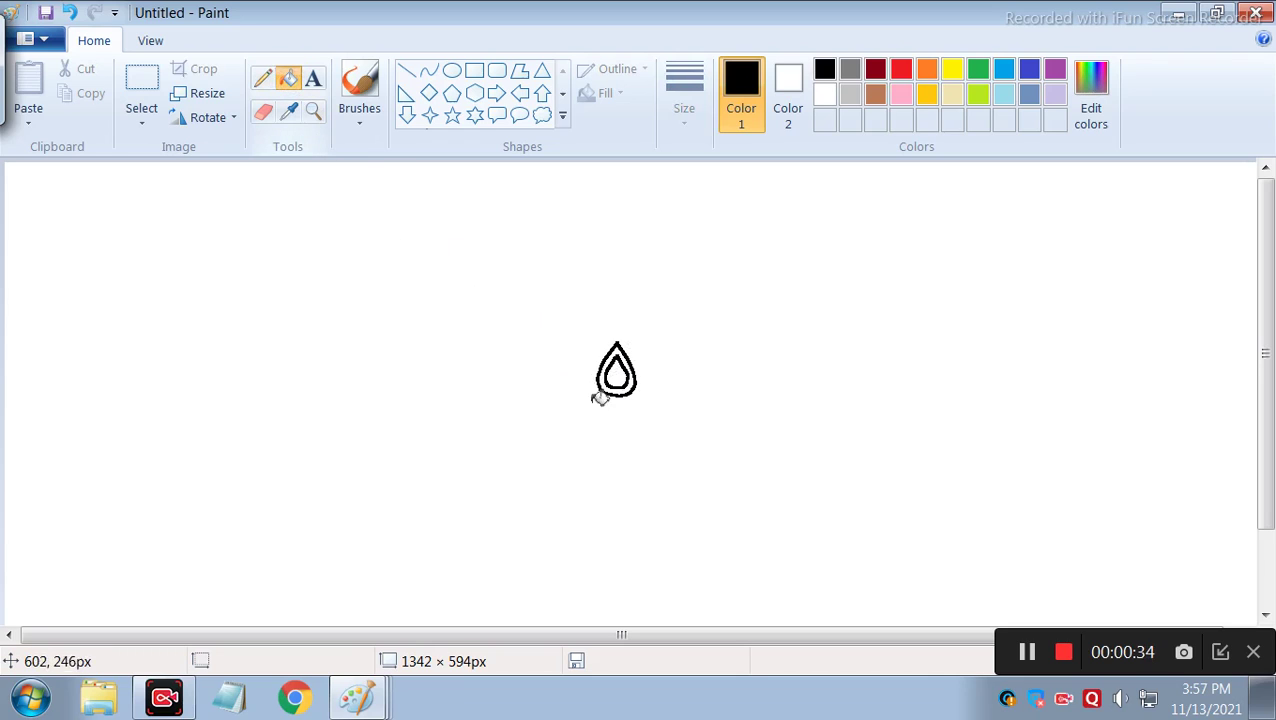
left_click(616, 375)
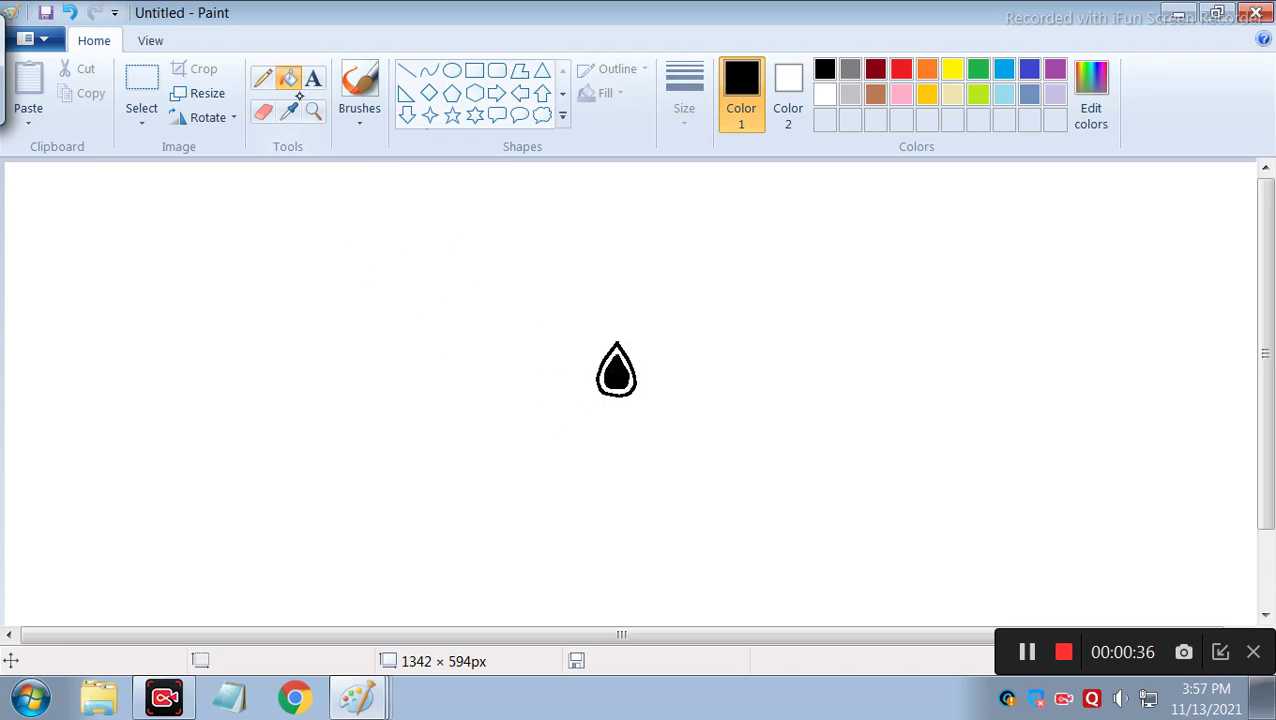
left_click(901, 68)
left_click(617, 370)
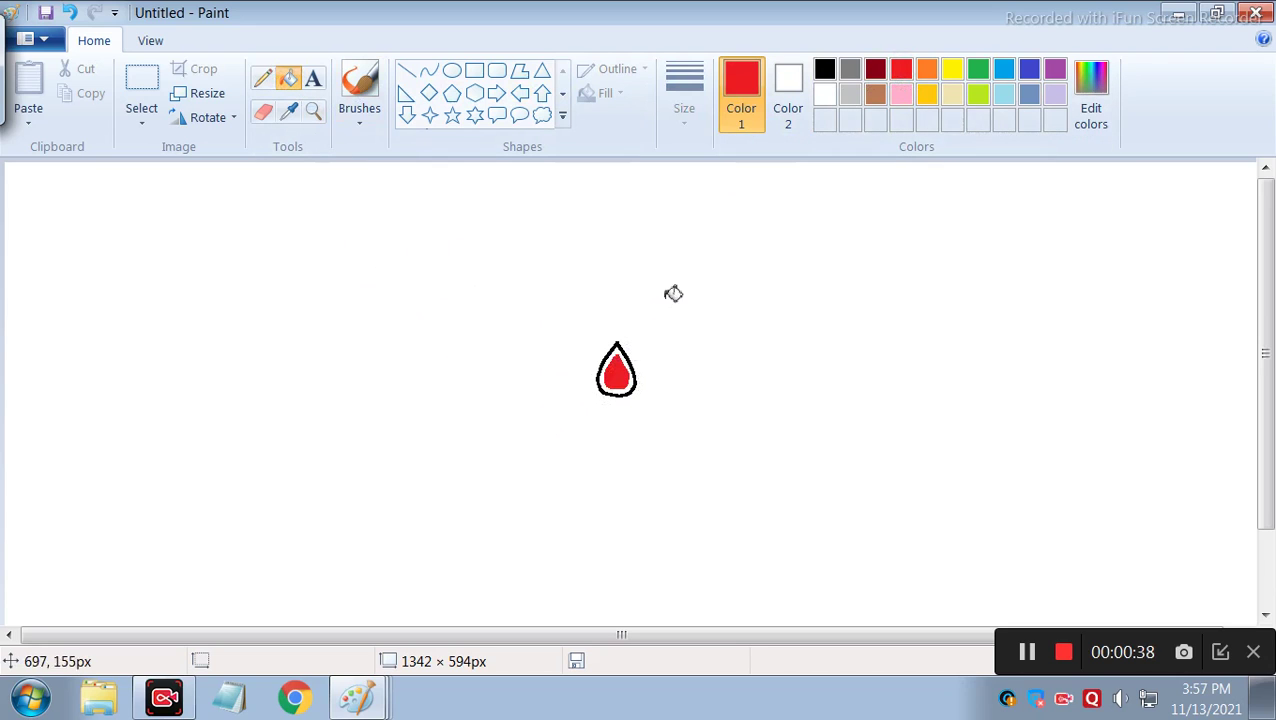
left_click(824, 93)
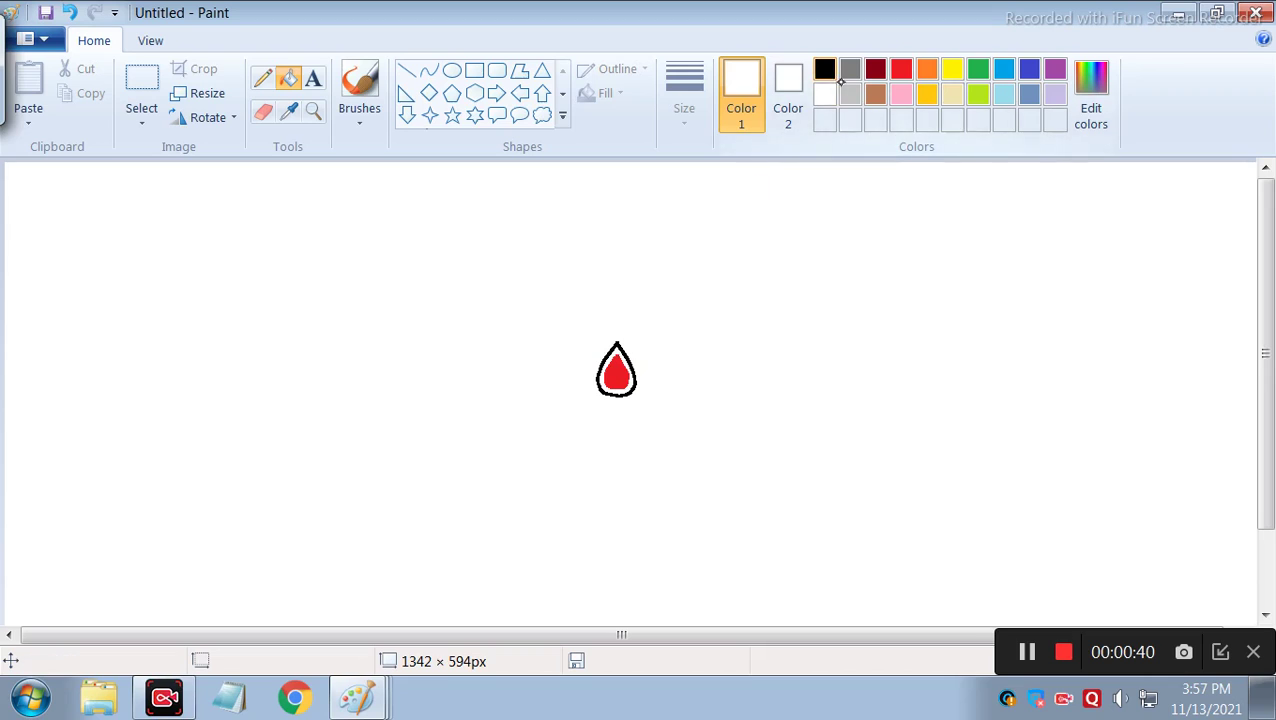
left_click(617, 372)
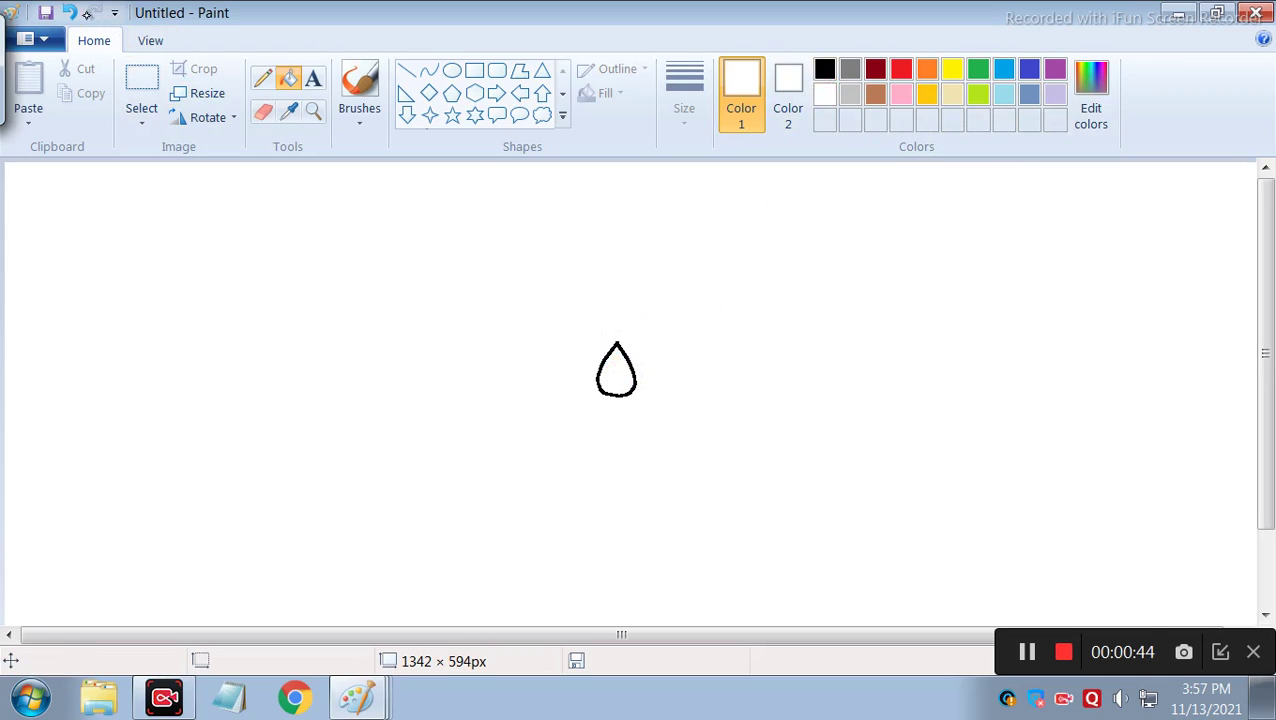
left_click(70, 13)
left_click(70, 13)
left_click(70, 13)
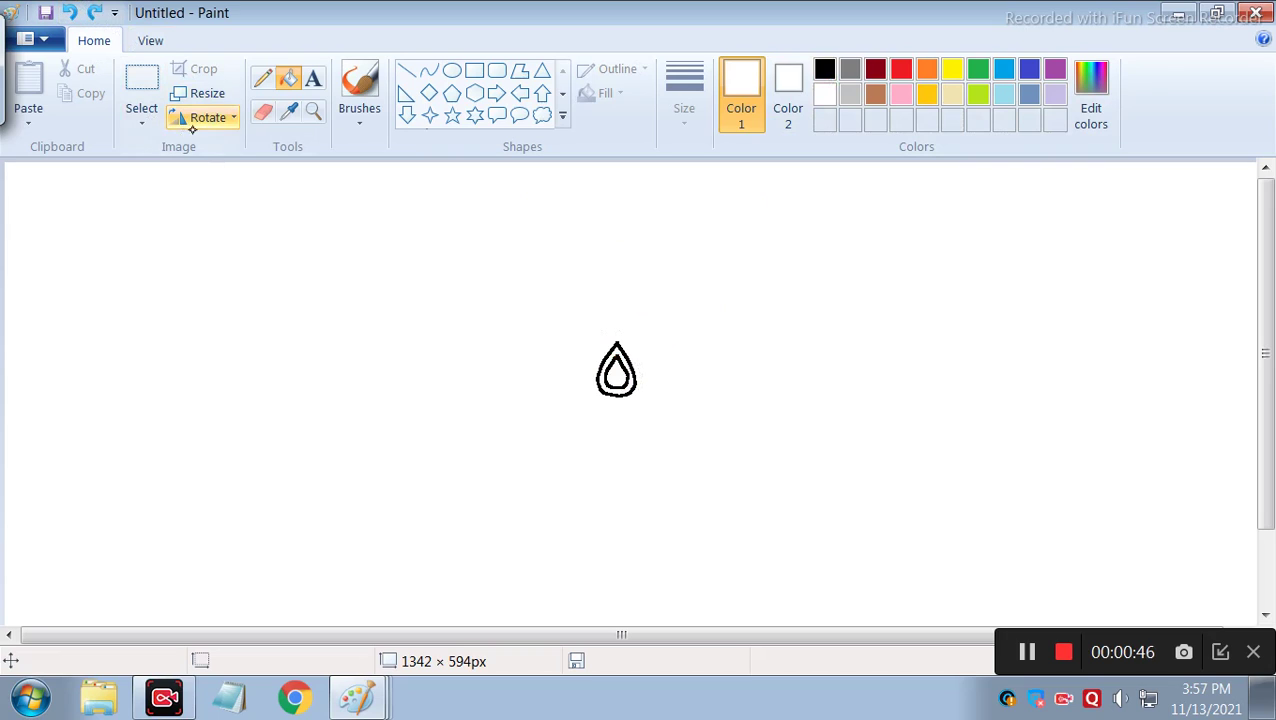
Draw short black pencil strokes outward from the teardrop's tip and right edge, plus one at each lower corner
left_click(266, 86)
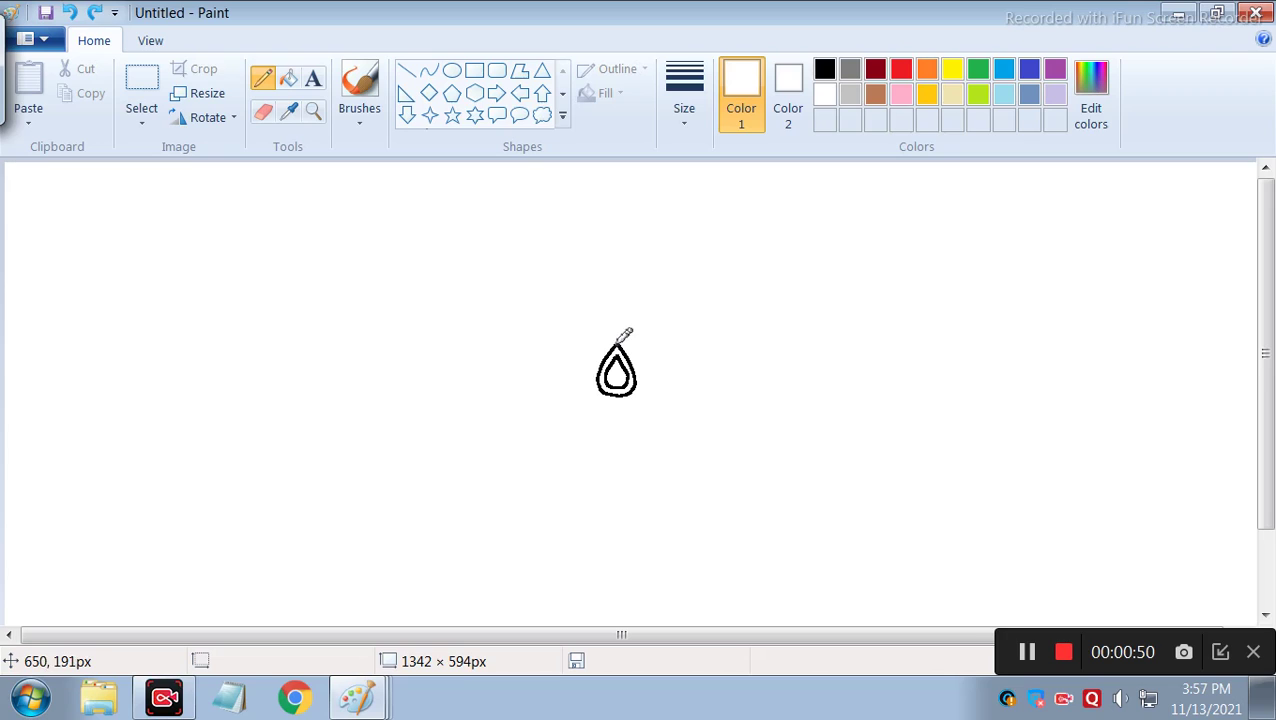
left_click(824, 69)
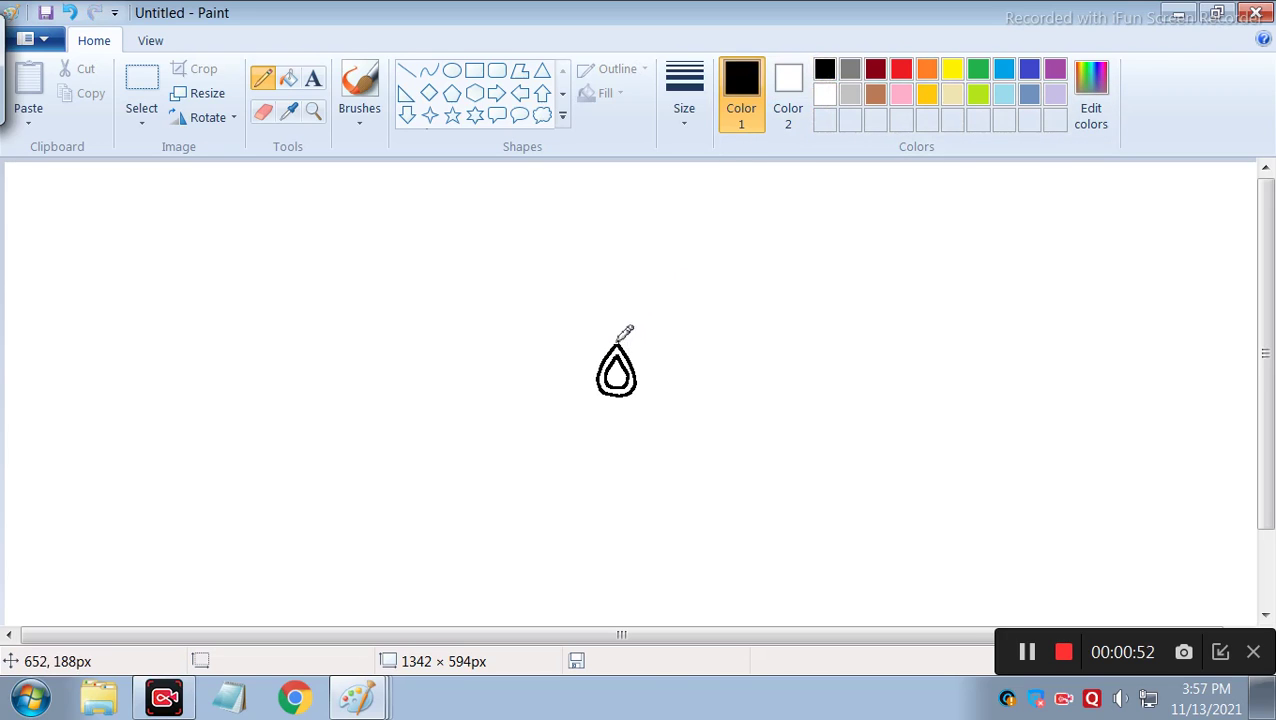
left_click_drag(614, 347, 617, 340)
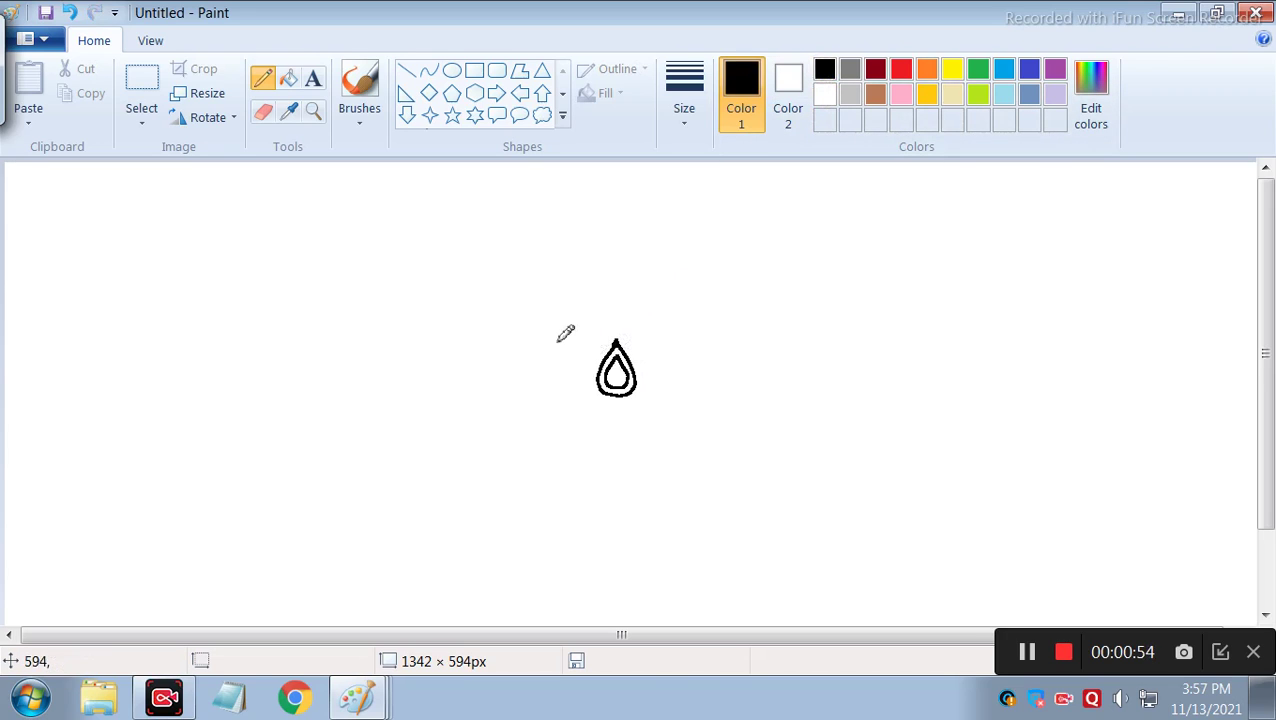
left_click(72, 12)
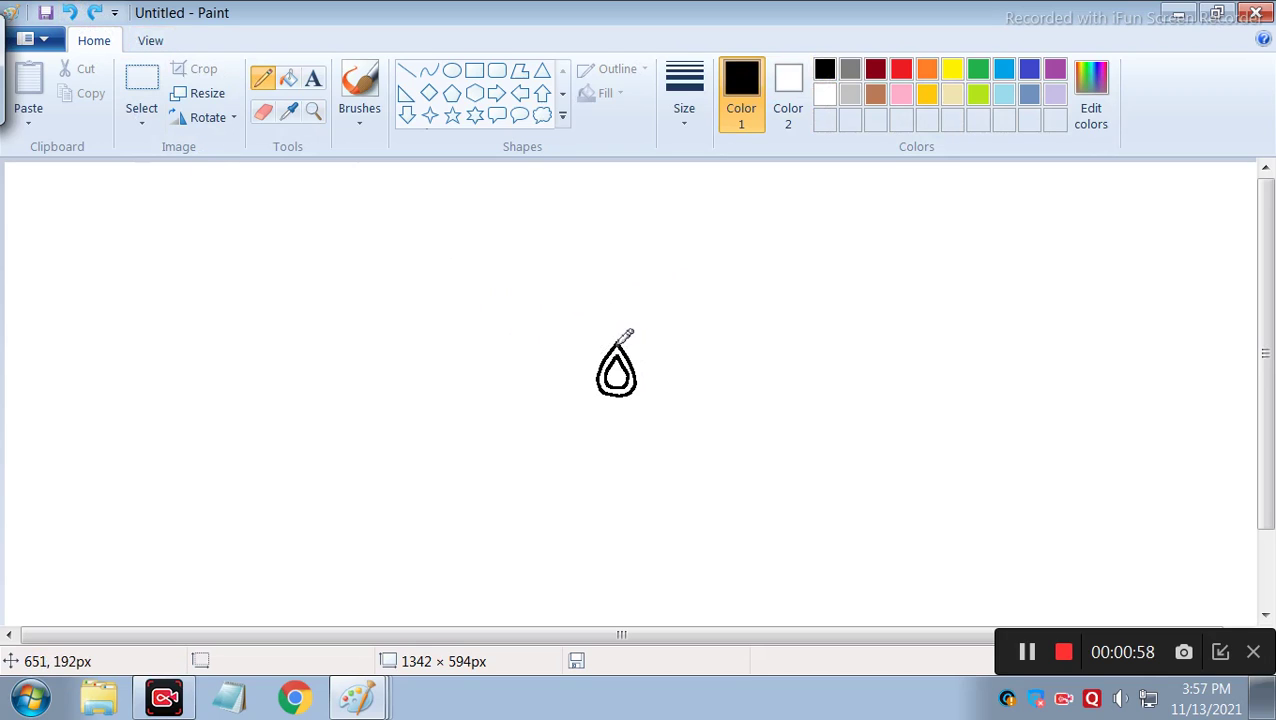
mouse_move(616, 343)
left_mouse_down()
mouse_move(613, 332)
mouse_move(633, 361)
left_mouse_up()
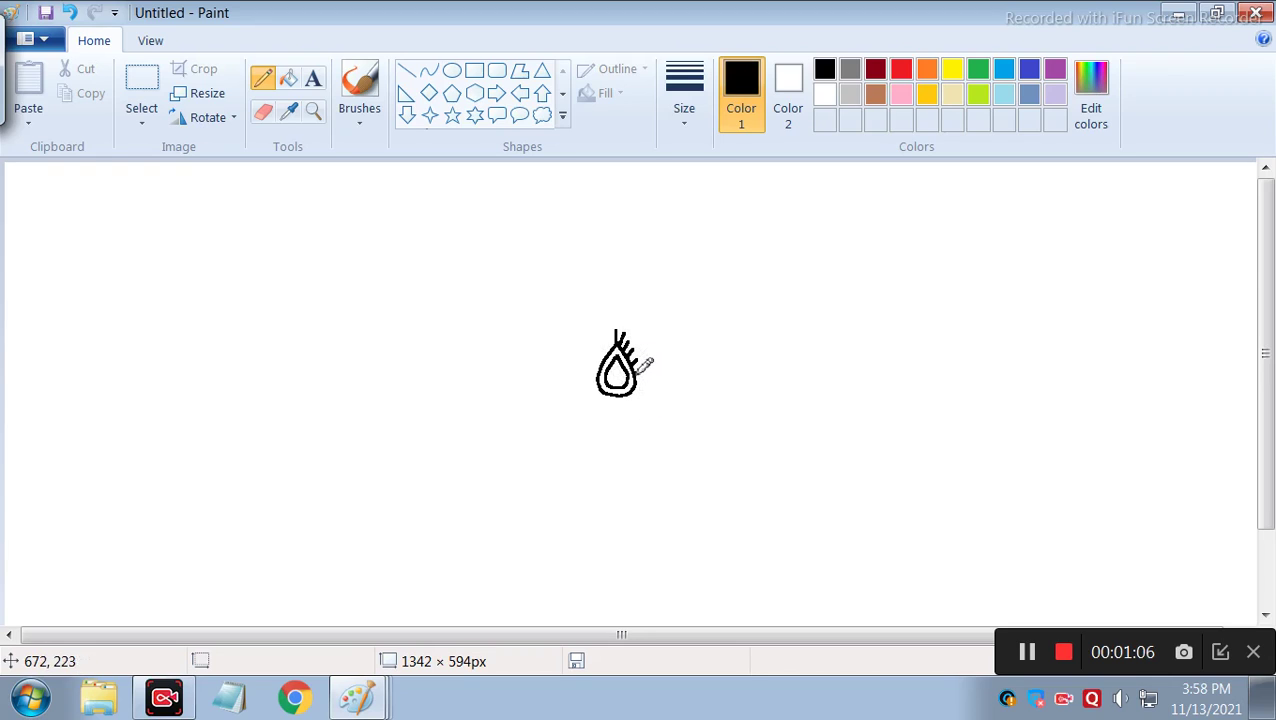
left_click_drag(633, 382, 636, 378)
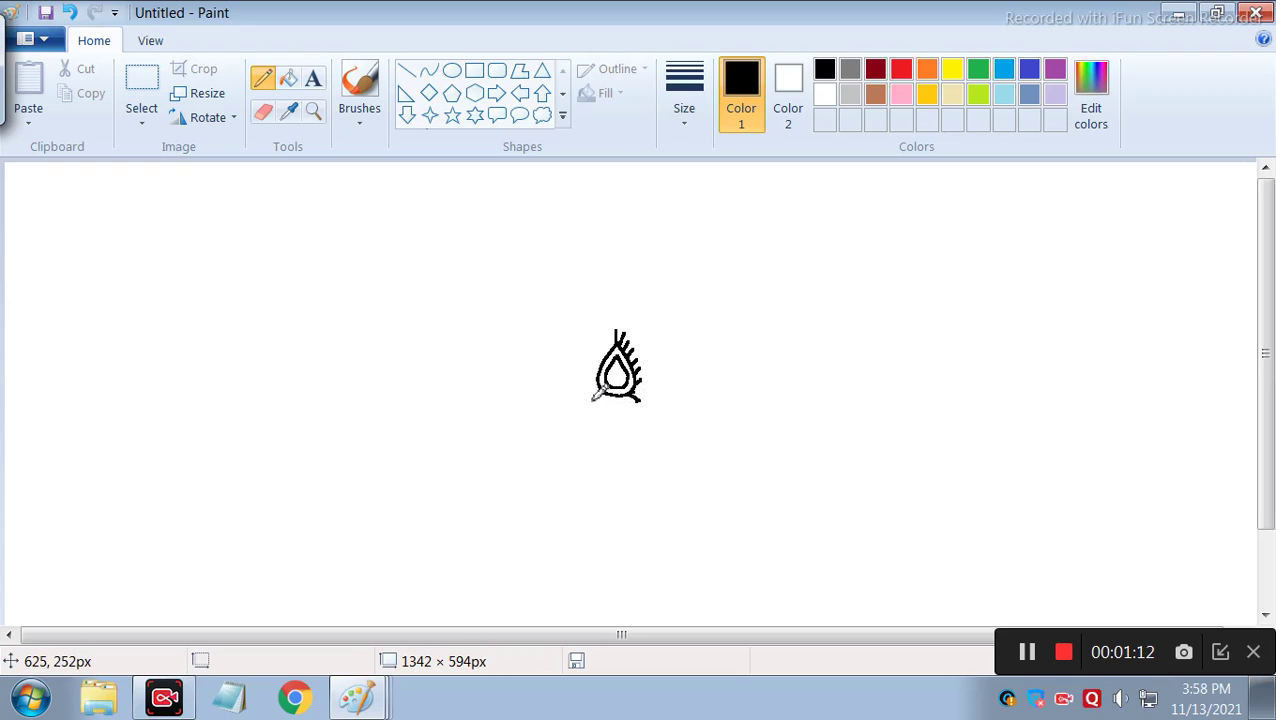
left_click_drag(596, 396, 580, 405)
key("ctrl+z")
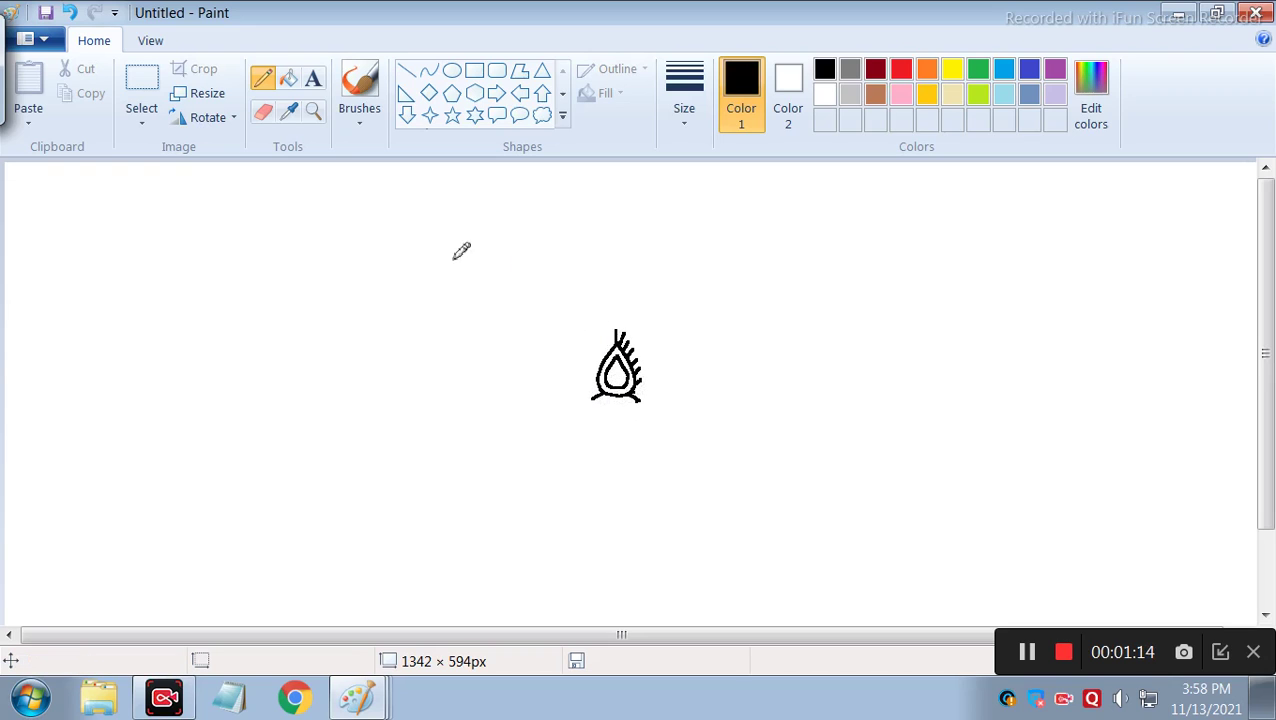
Copy the strokes on the teardrop's right edge with a free-form selection and paste the copy
left_click(141, 112)
left_click(189, 195)
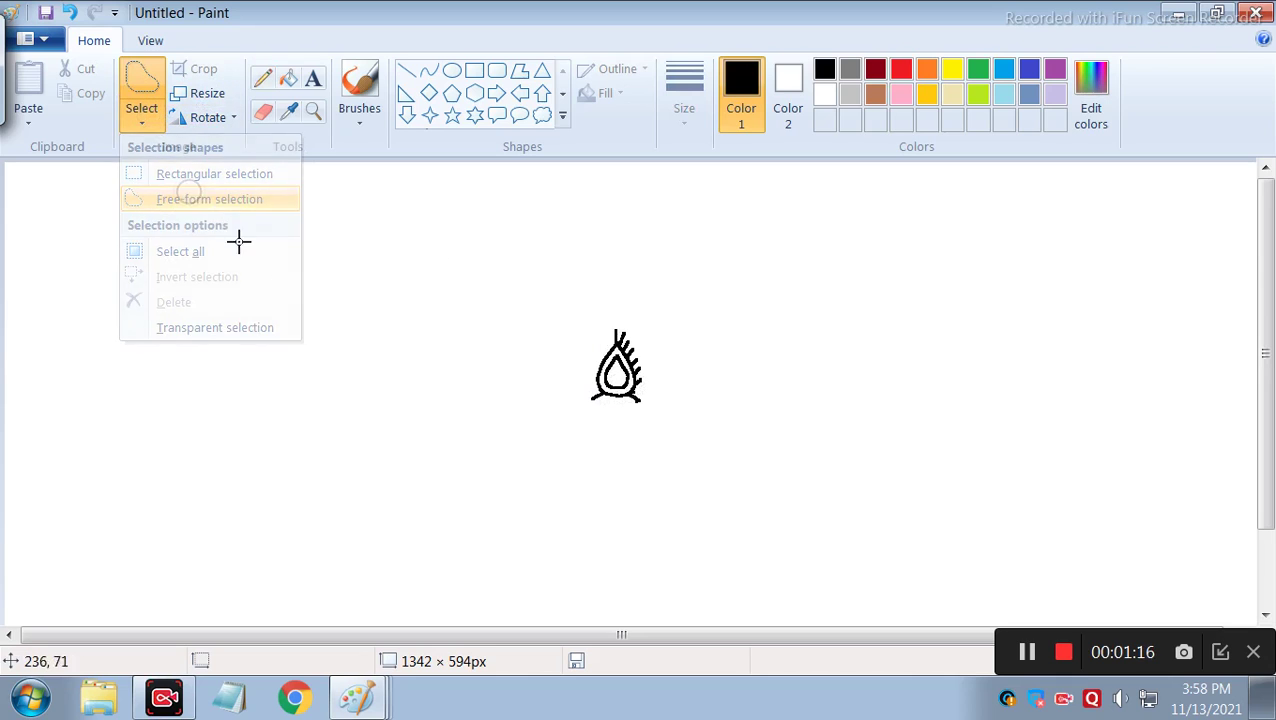
mouse_move(617, 343)
left_mouse_down()
mouse_move(652, 397)
mouse_move(637, 326)
mouse_move(616, 310)
mouse_move(606, 348)
left_mouse_up()
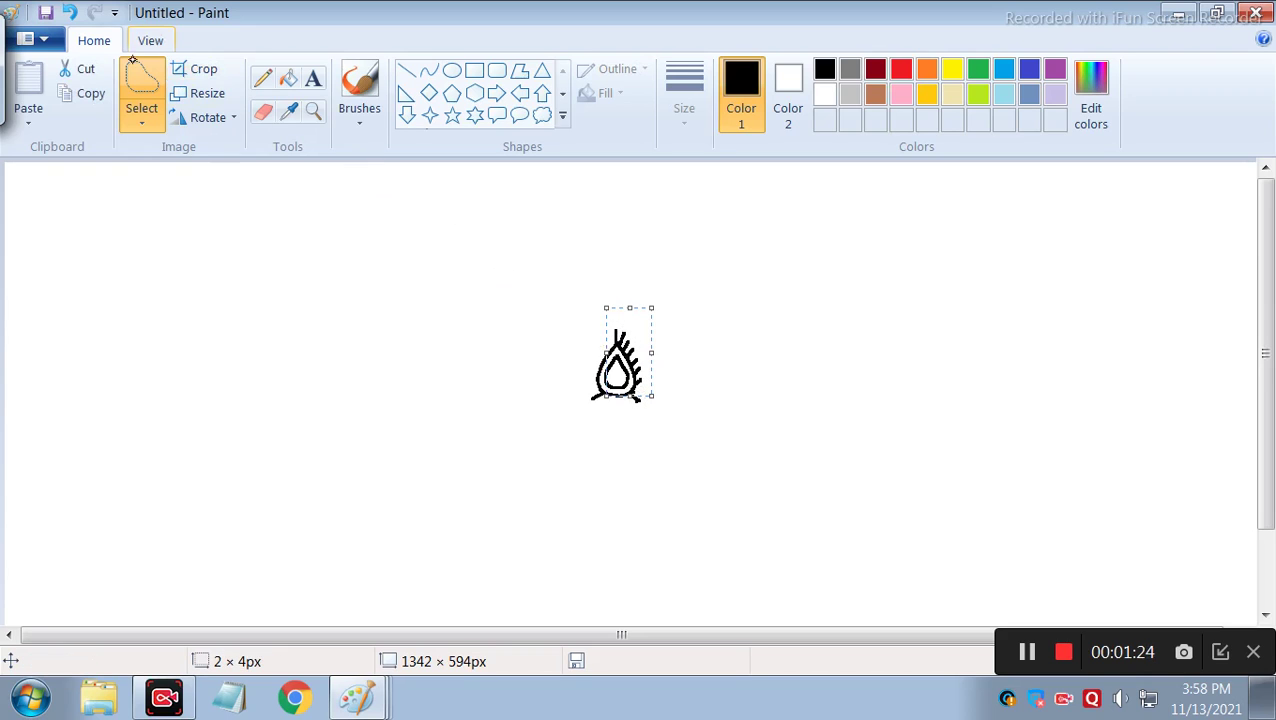
left_click(88, 93)
left_click(28, 90)
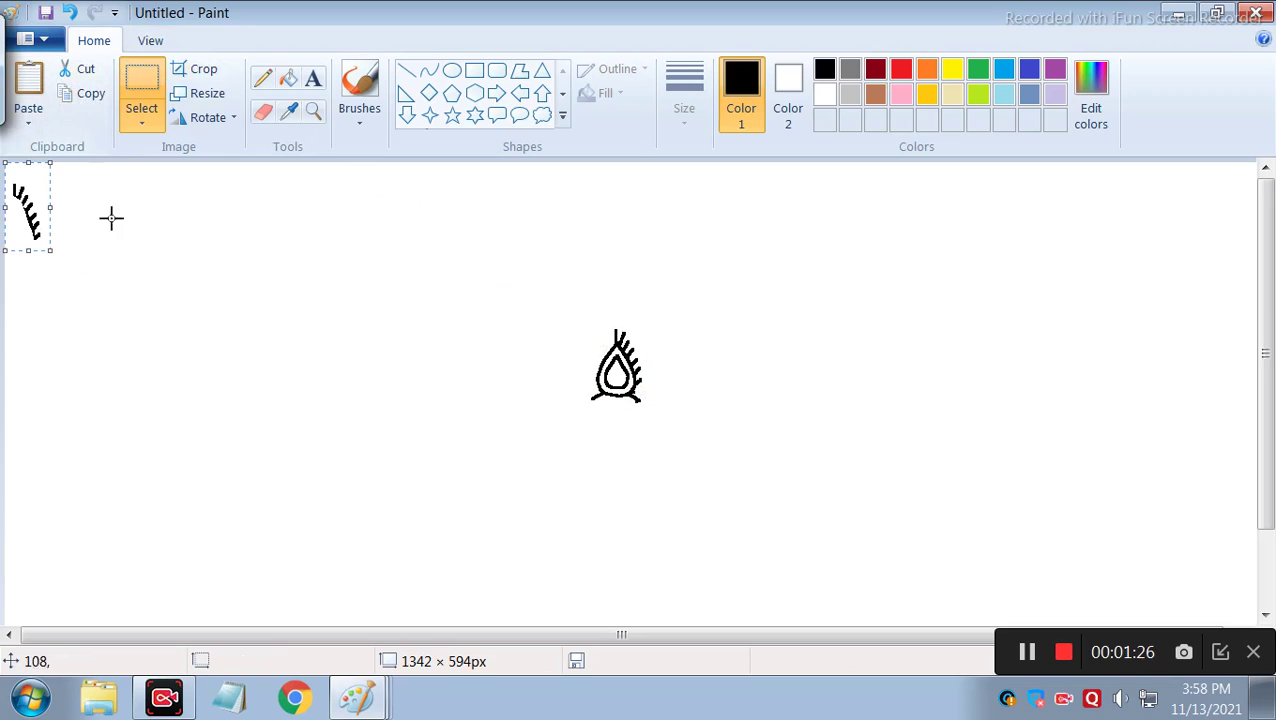
Try flipping the pasted strokes horizontally and placing them as a transparent selection on the teardrop's left edge, and undo the placement
left_click(208, 119)
left_click(250, 246)
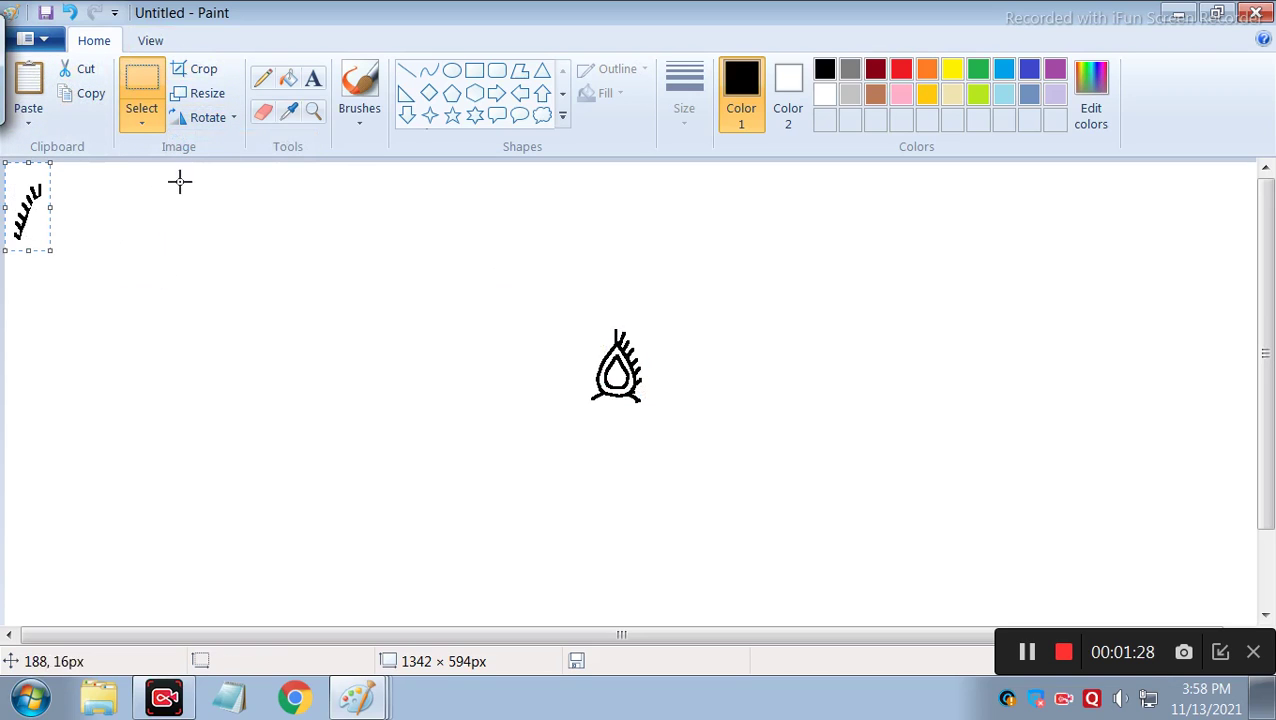
mouse_move(38, 221)
left_mouse_down()
mouse_move(74, 262)
mouse_move(407, 379)
mouse_move(601, 361)
mouse_move(440, 348)
left_mouse_up()
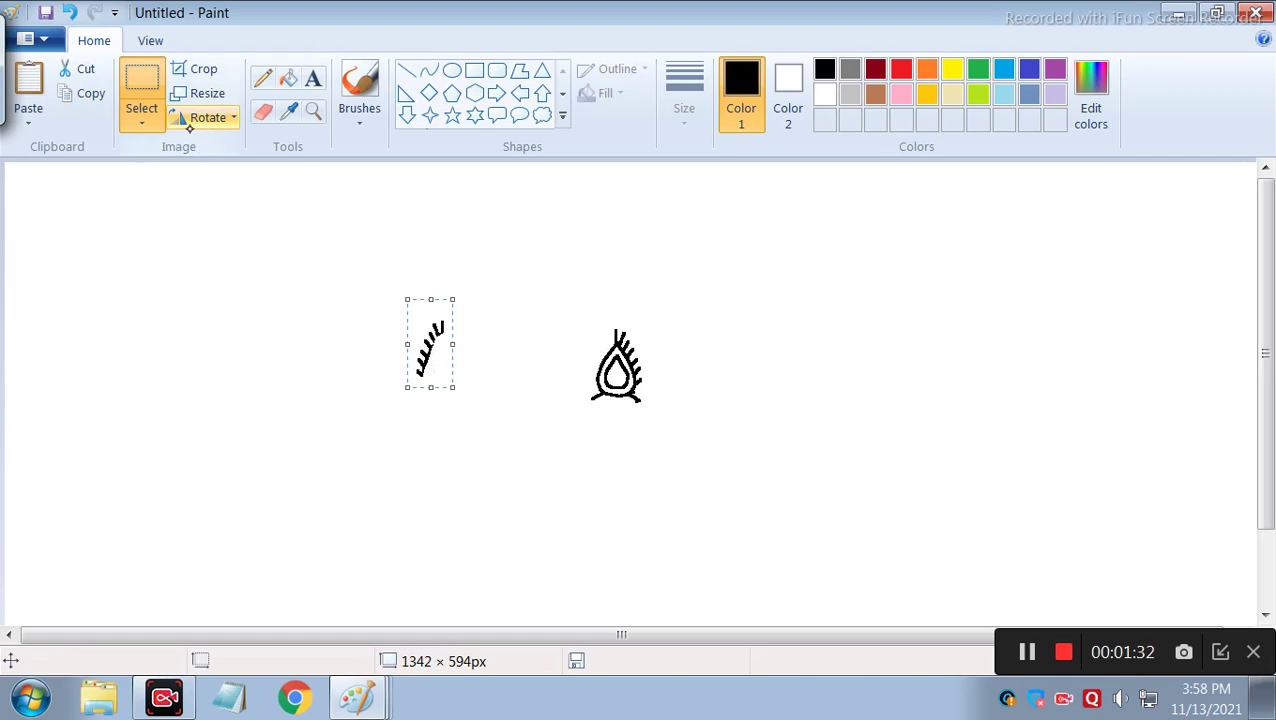
left_click(141, 122)
left_click(200, 328)
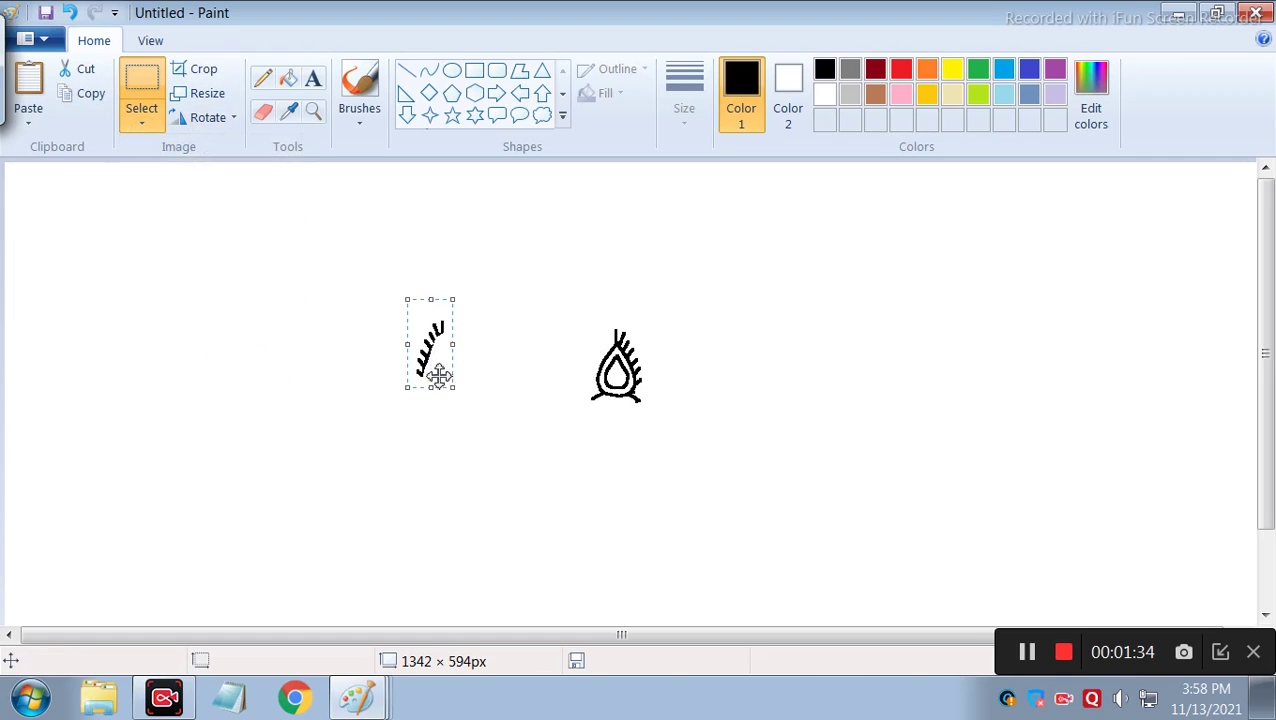
mouse_move(438, 375)
left_mouse_down()
mouse_move(472, 400)
mouse_move(570, 372)
mouse_move(603, 378)
left_mouse_up()
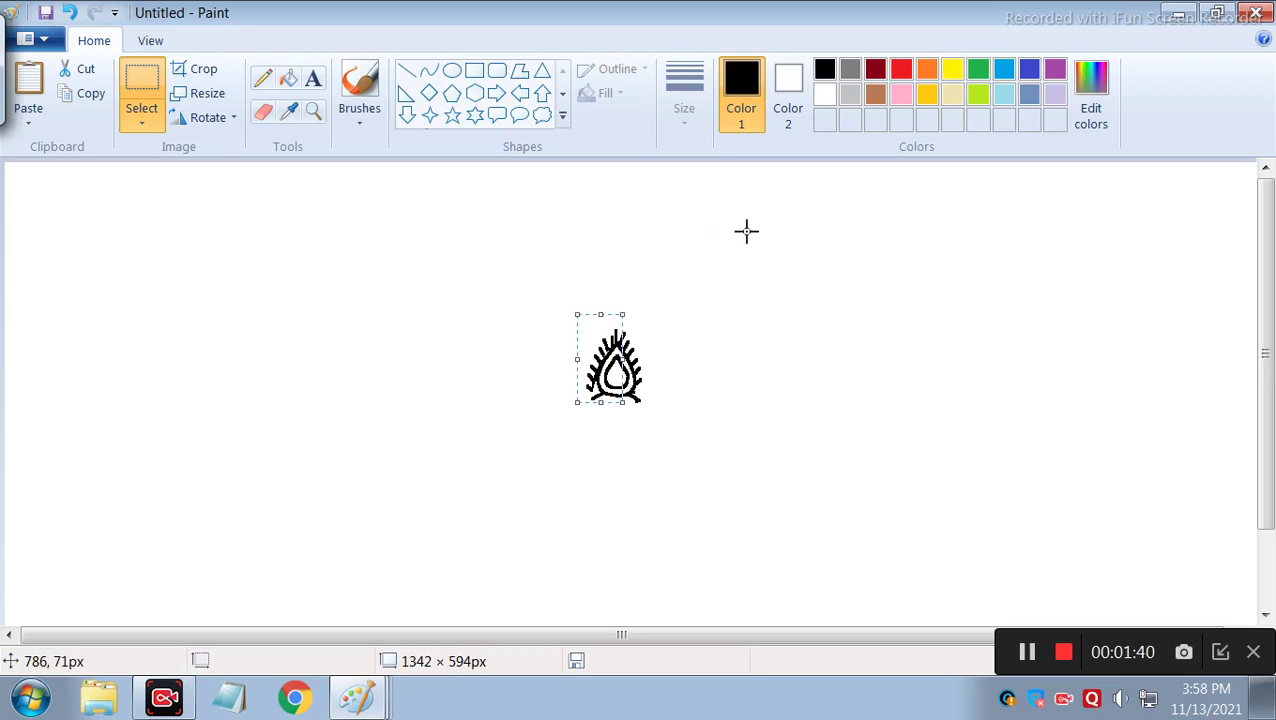
key("ctrl")
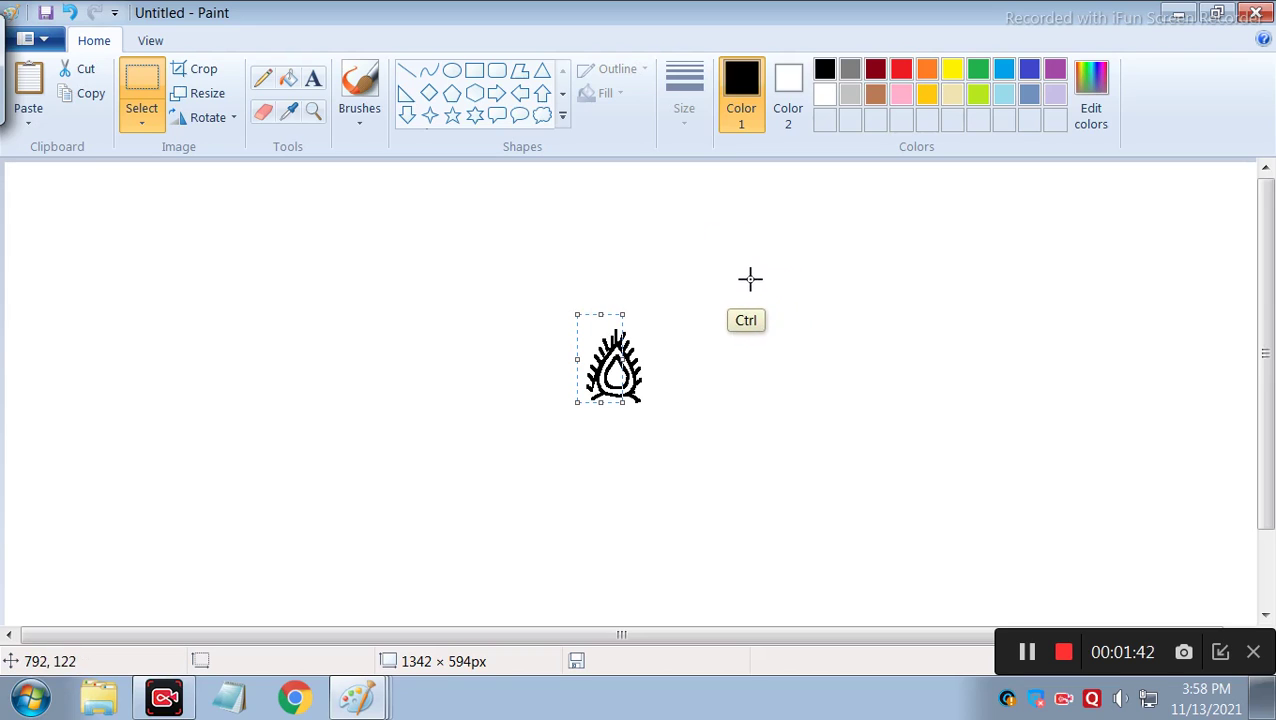
key("ctrl+z")
Pencil matching strokes on the teardrop's left edge, add a small circle below its base, and enclose the strokes with a pointed outline
left_click(262, 78)
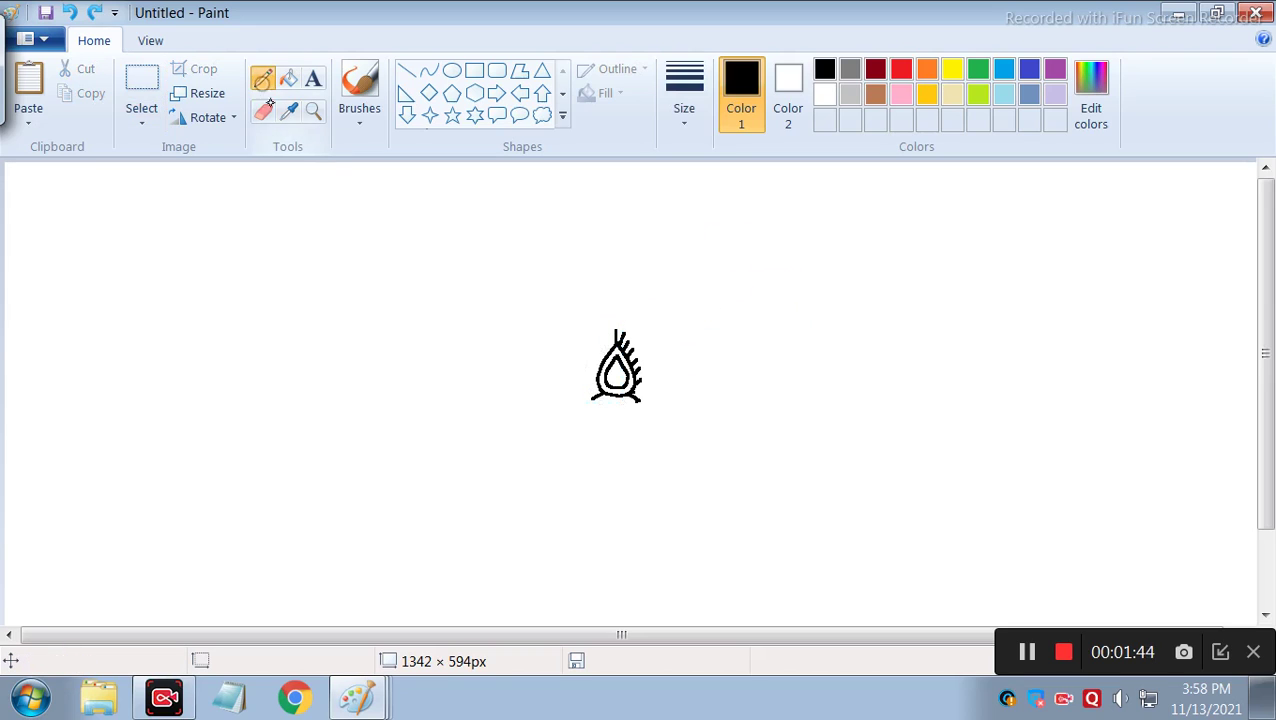
mouse_move(594, 382)
left_mouse_down()
mouse_move(614, 364)
mouse_move(617, 328)
mouse_move(613, 359)
mouse_move(603, 343)
mouse_move(604, 354)
left_mouse_up()
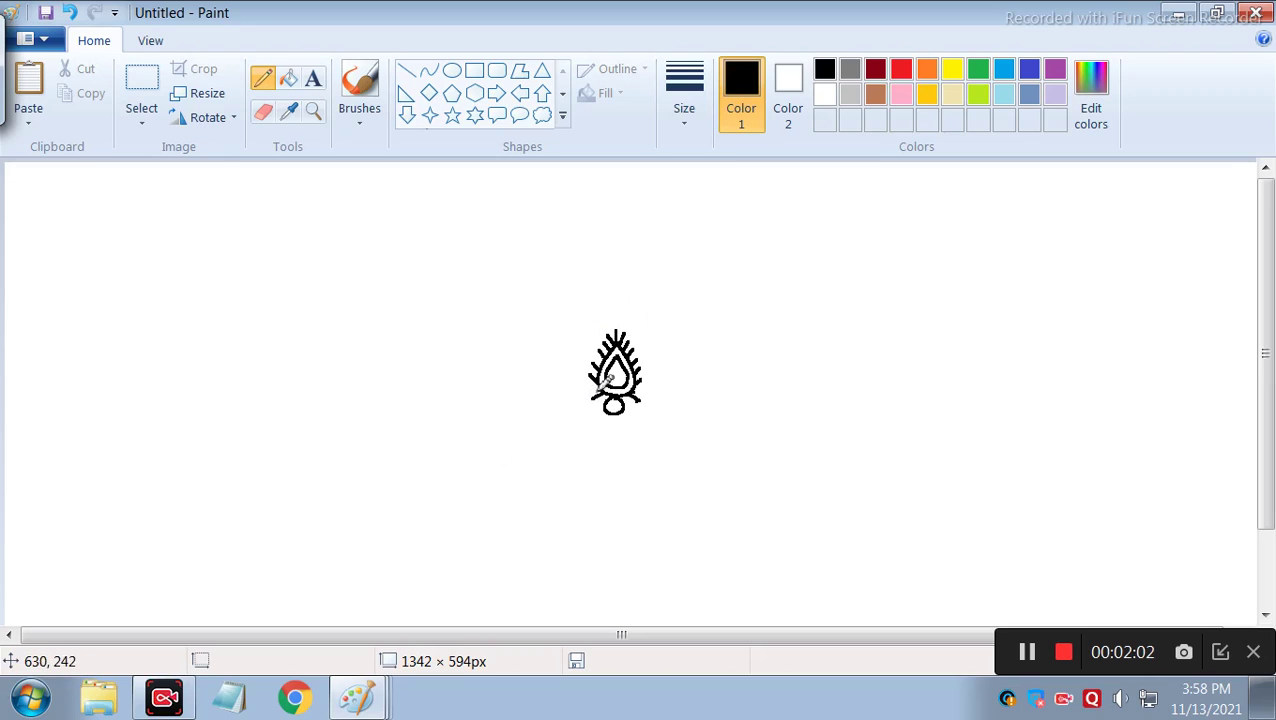
left_click_drag(598, 370, 621, 325)
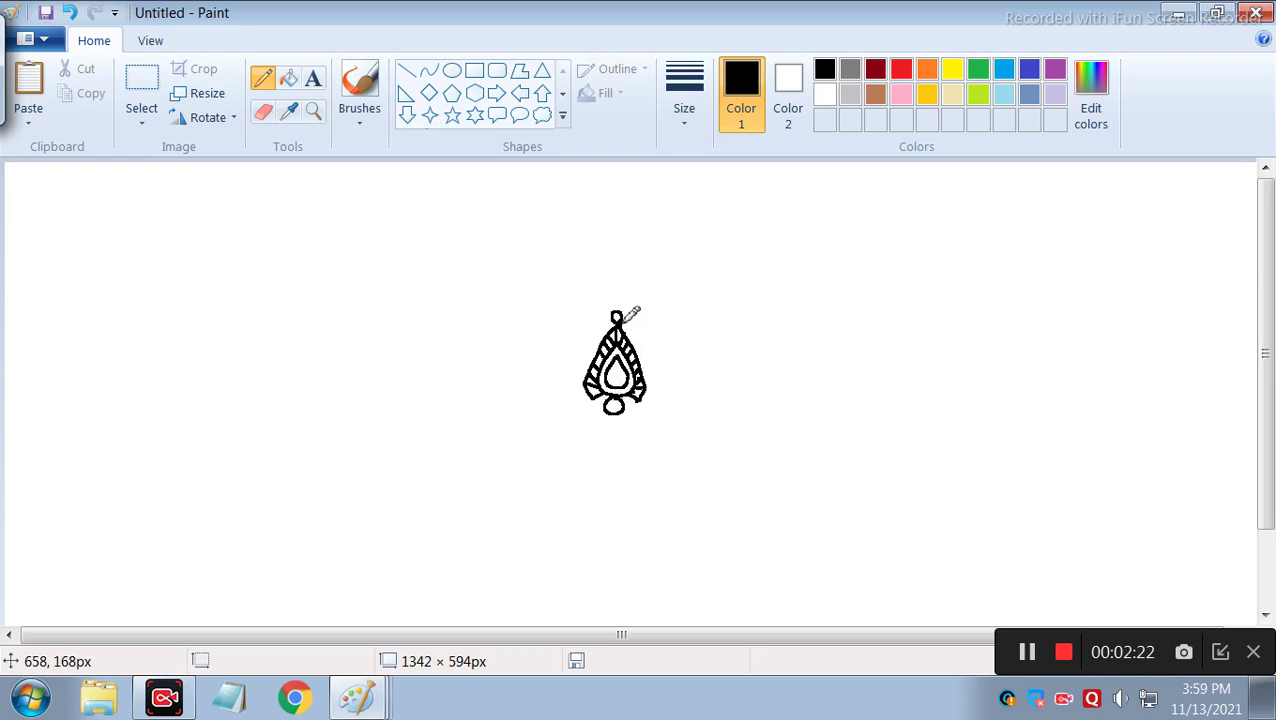
Undo the small loop at the outline's tip and redraw it as a narrow oval
left_click_drag(624, 319, 629, 328)
key("ctrl")
key("ctrl+z")
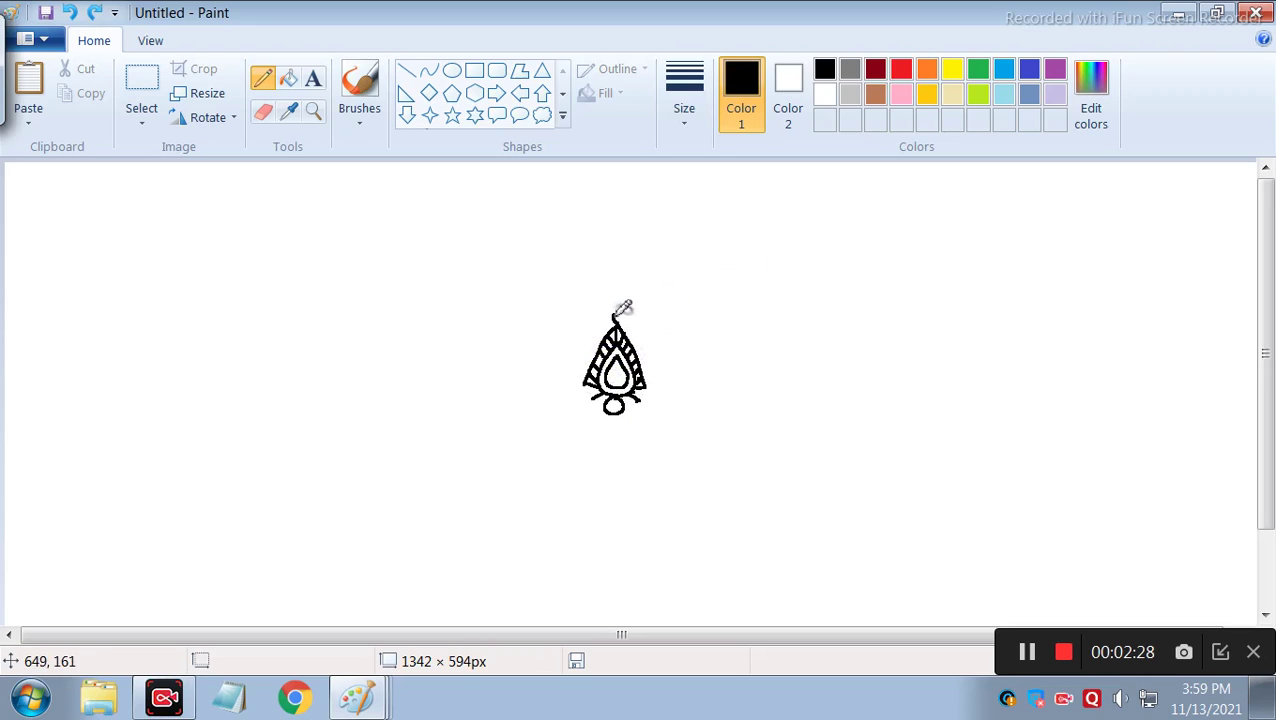
left_click_drag(613, 313, 618, 326)
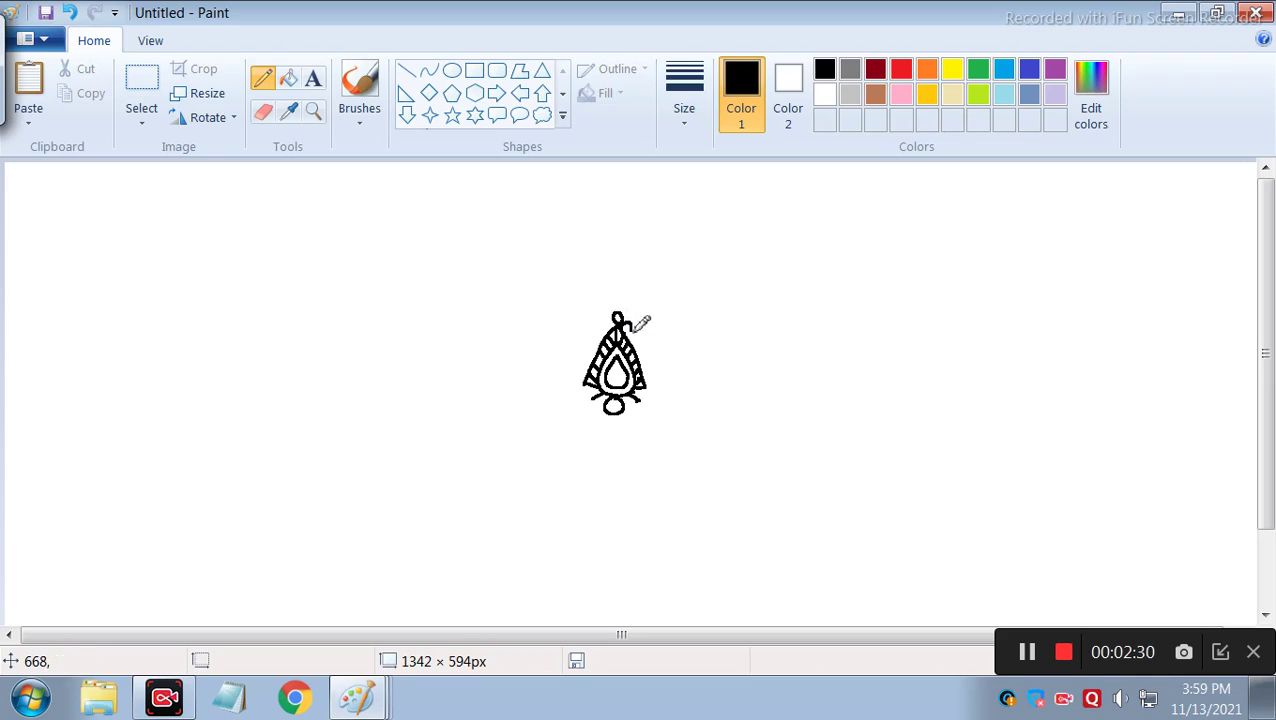
Undo the first scallop attempt and draw a row of scallops along the outline's right and left edges
key("ctrl+z")
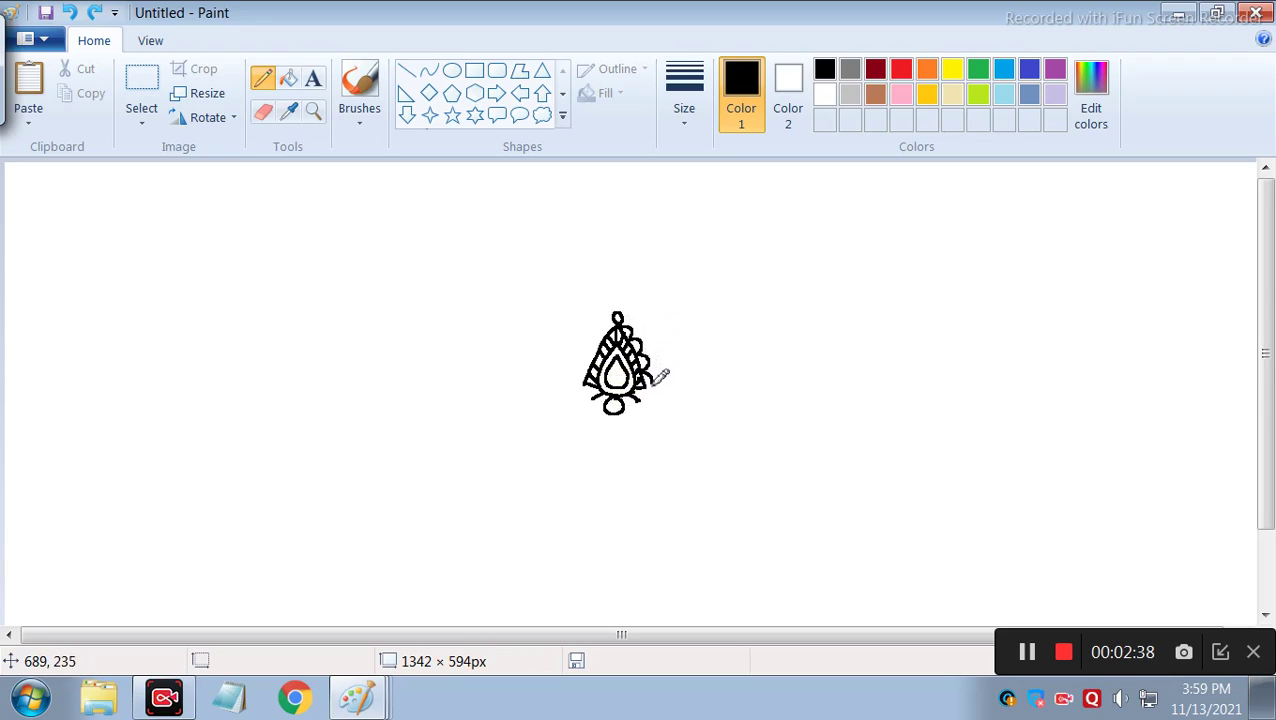
left_click(620, 374)
mouse_move(590, 374)
left_mouse_down()
mouse_move(581, 379)
mouse_move(612, 320)
left_mouse_up()
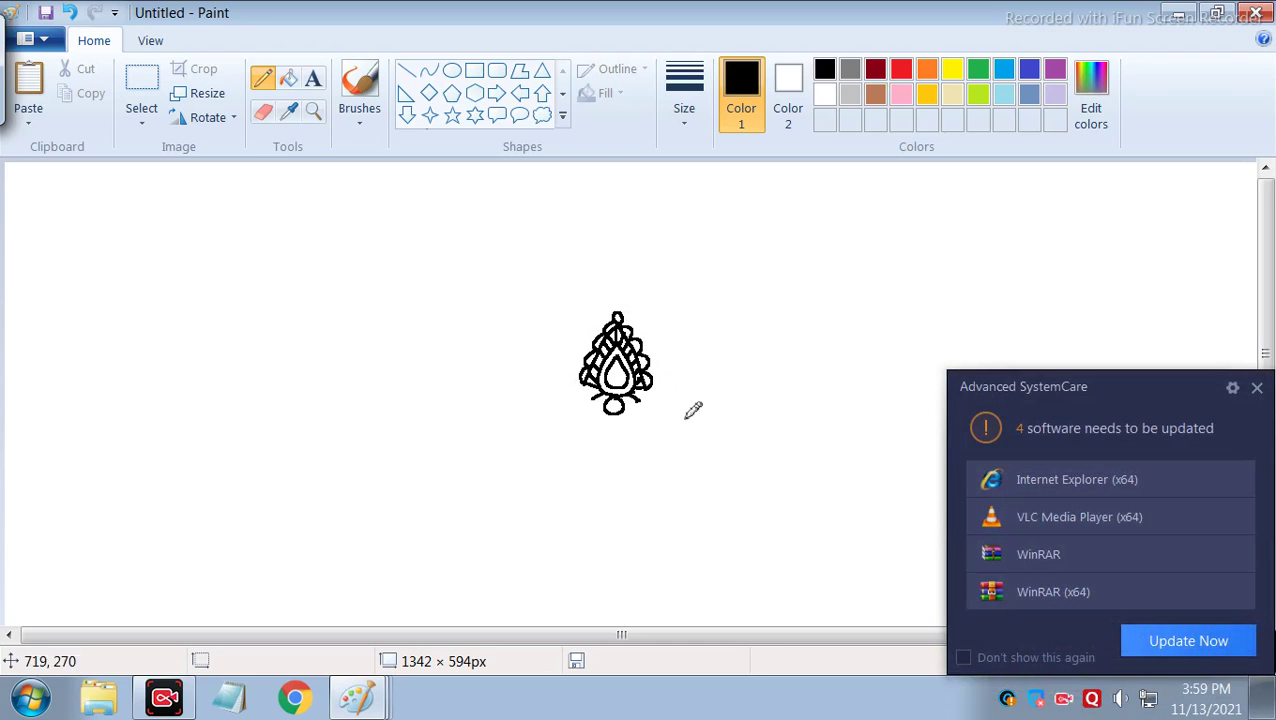
Dismiss the software update notification, and undo the stray line and the scallops back to the upper ones on the right edge
left_click_drag(1200, 355, 1258, 390)
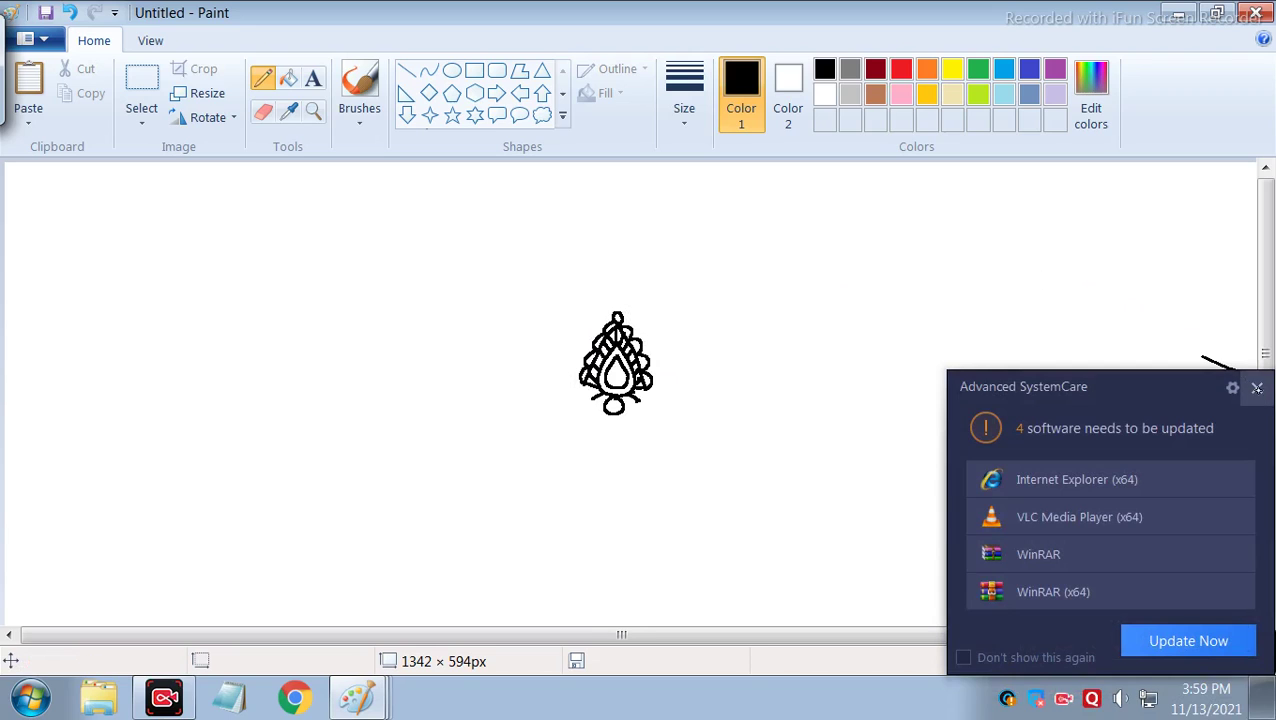
left_click(1257, 387)
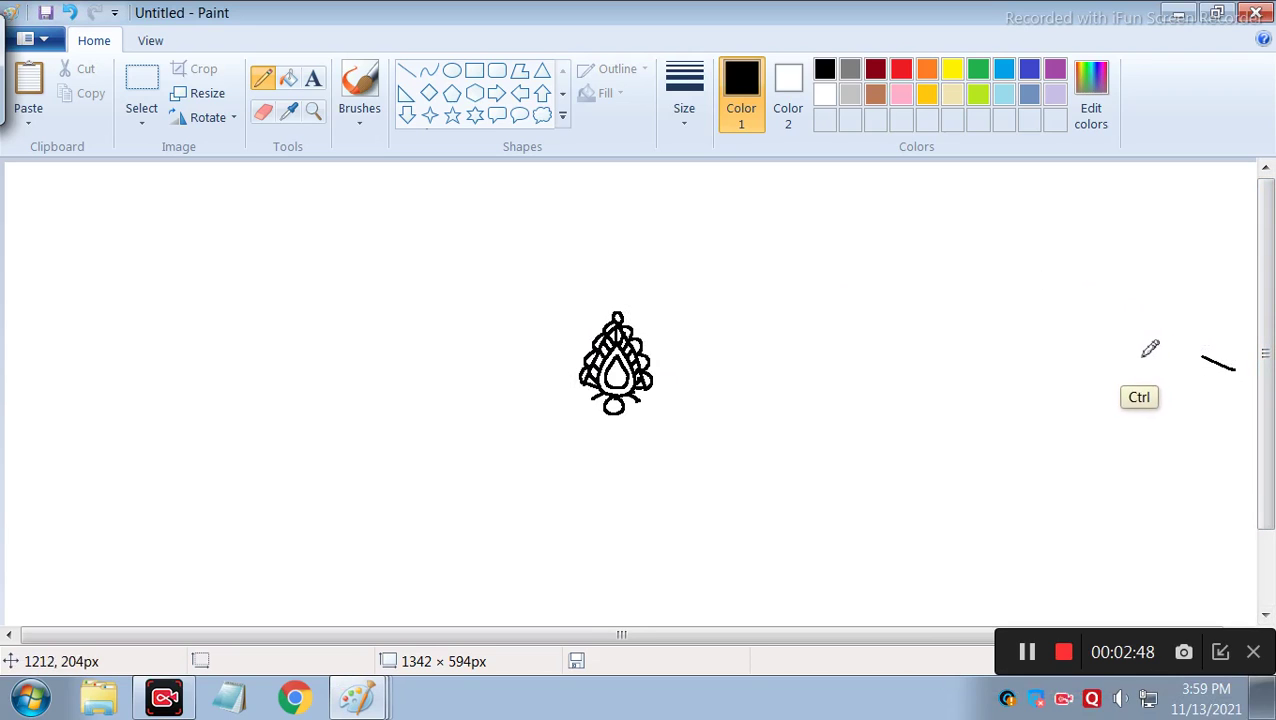
key("ctrl+z")
key("ctrl+z")
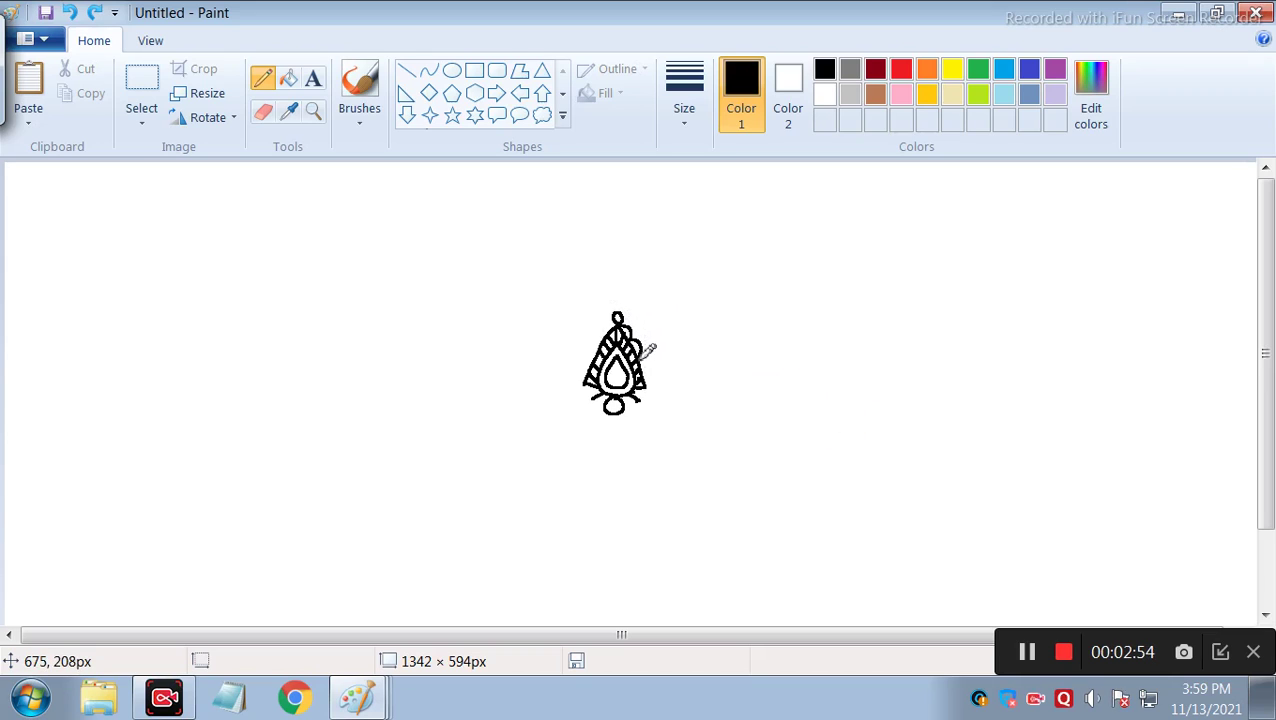
Redraw the lower scallops on the outline's right edge and a full row of scallops along its left edge
left_click_drag(652, 370, 655, 372)
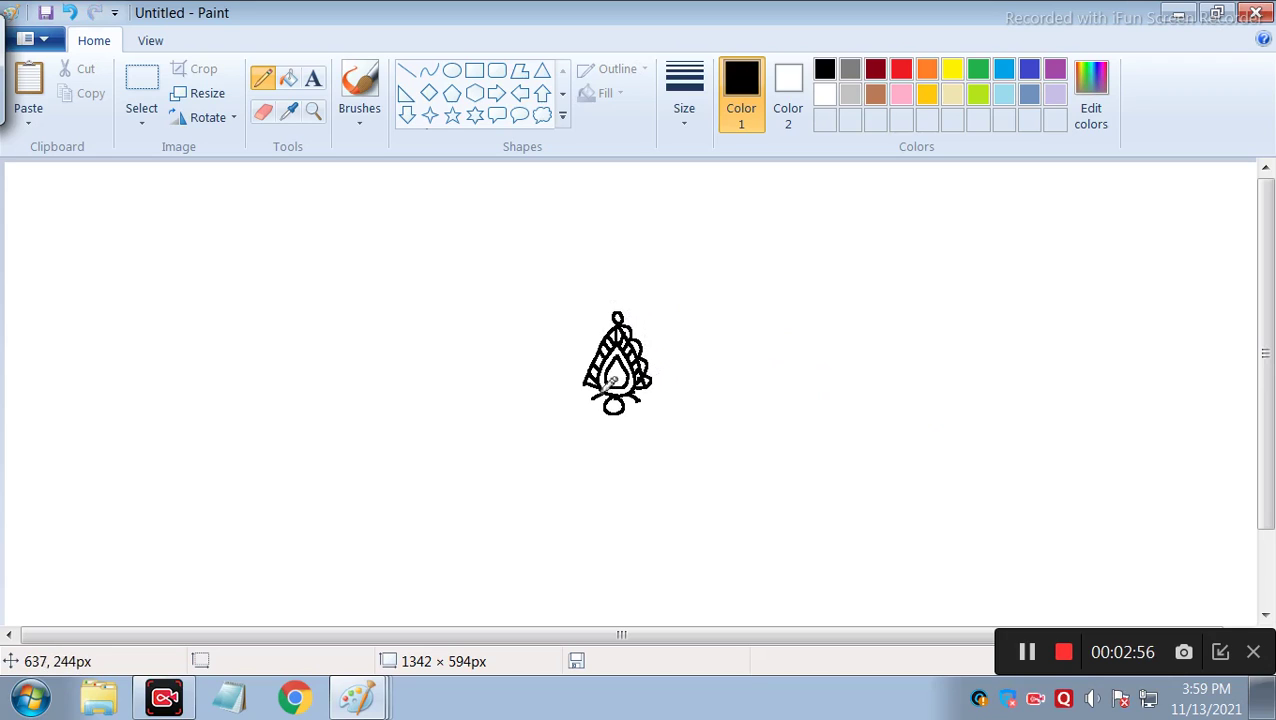
left_click_drag(578, 379, 581, 365)
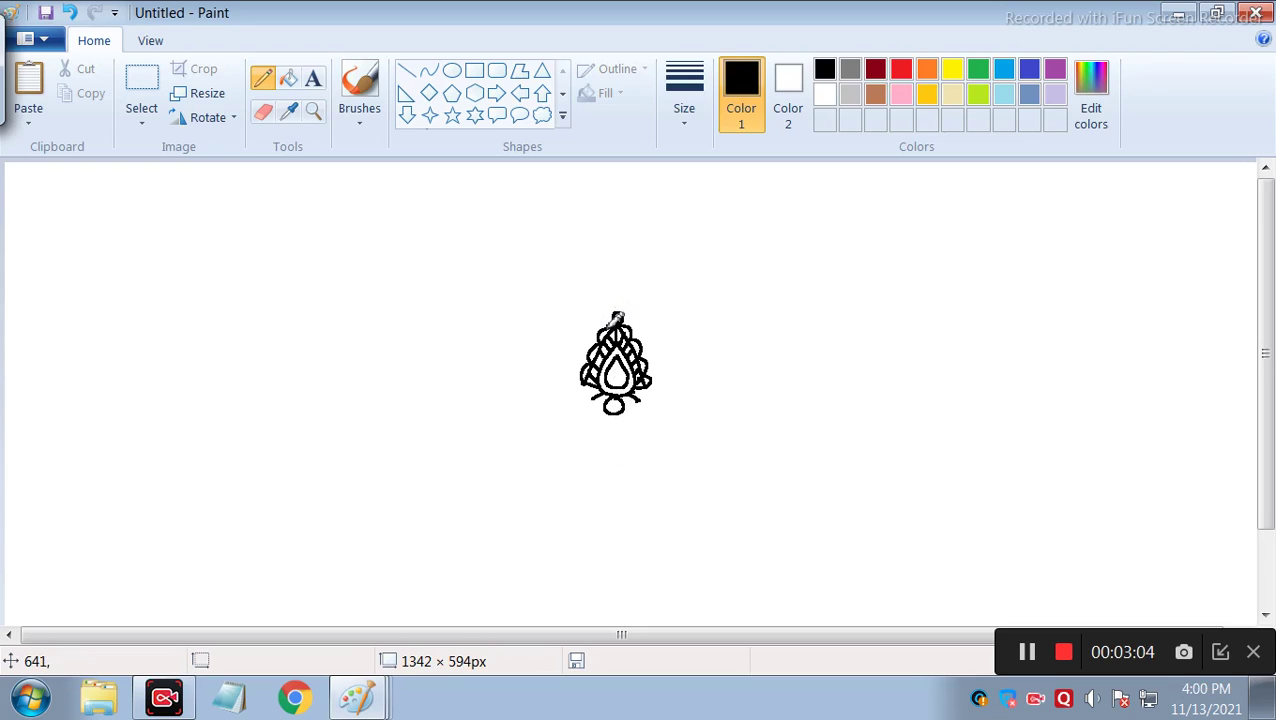
Draw a pointed flame-shaped petal above the motif's tip around a small circle and fill it with red
mouse_move(613, 321)
left_mouse_down()
mouse_move(624, 302)
mouse_move(630, 327)
left_mouse_up()
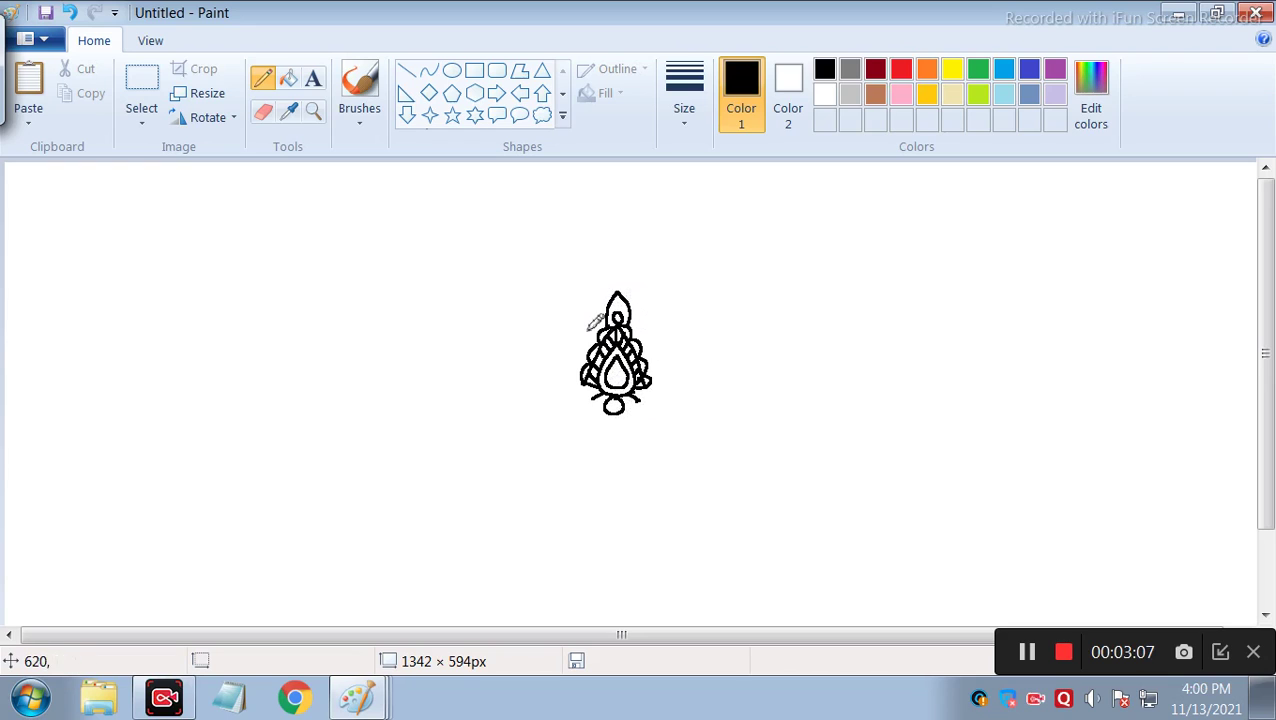
left_click(289, 78)
left_click(901, 68)
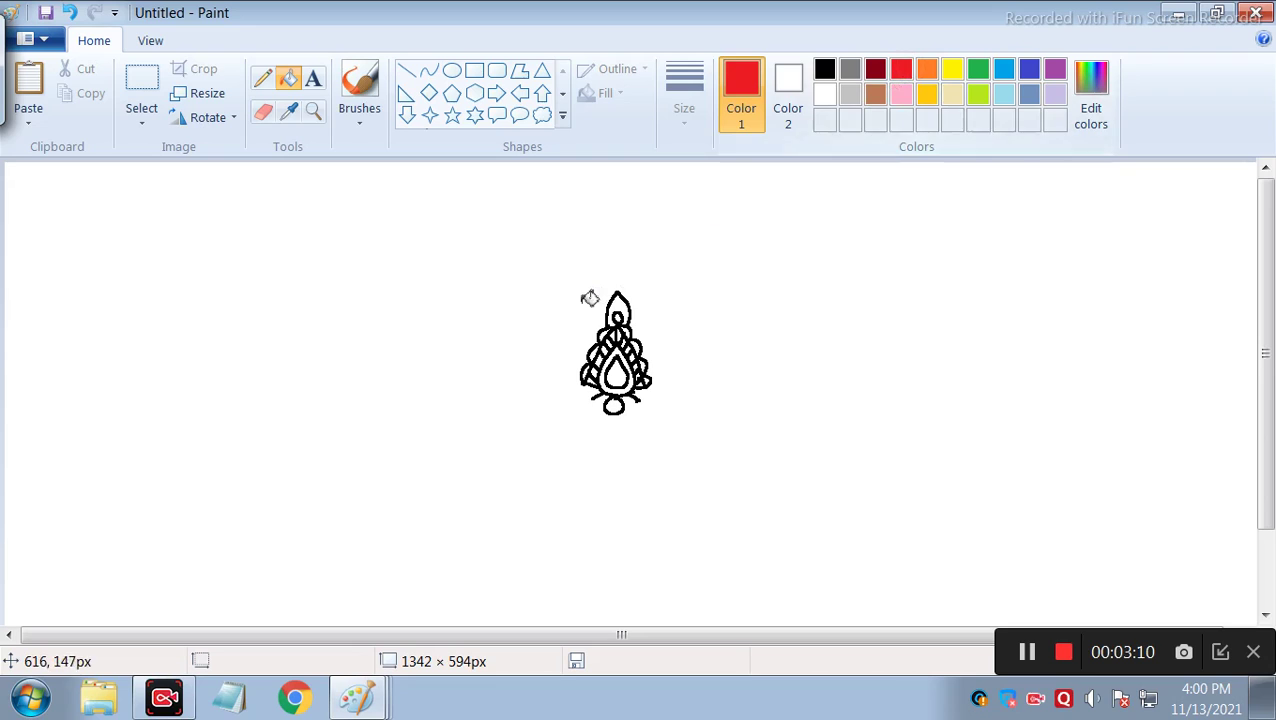
left_click(620, 305)
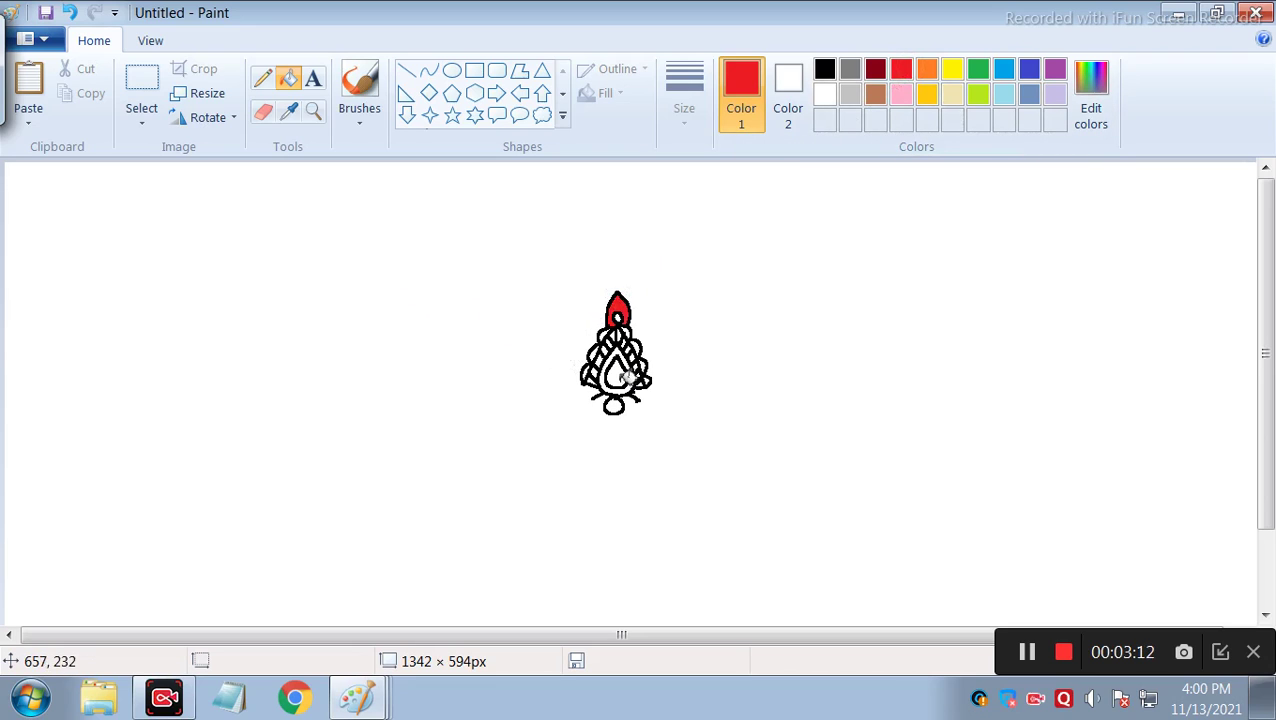
left_click(620, 375)
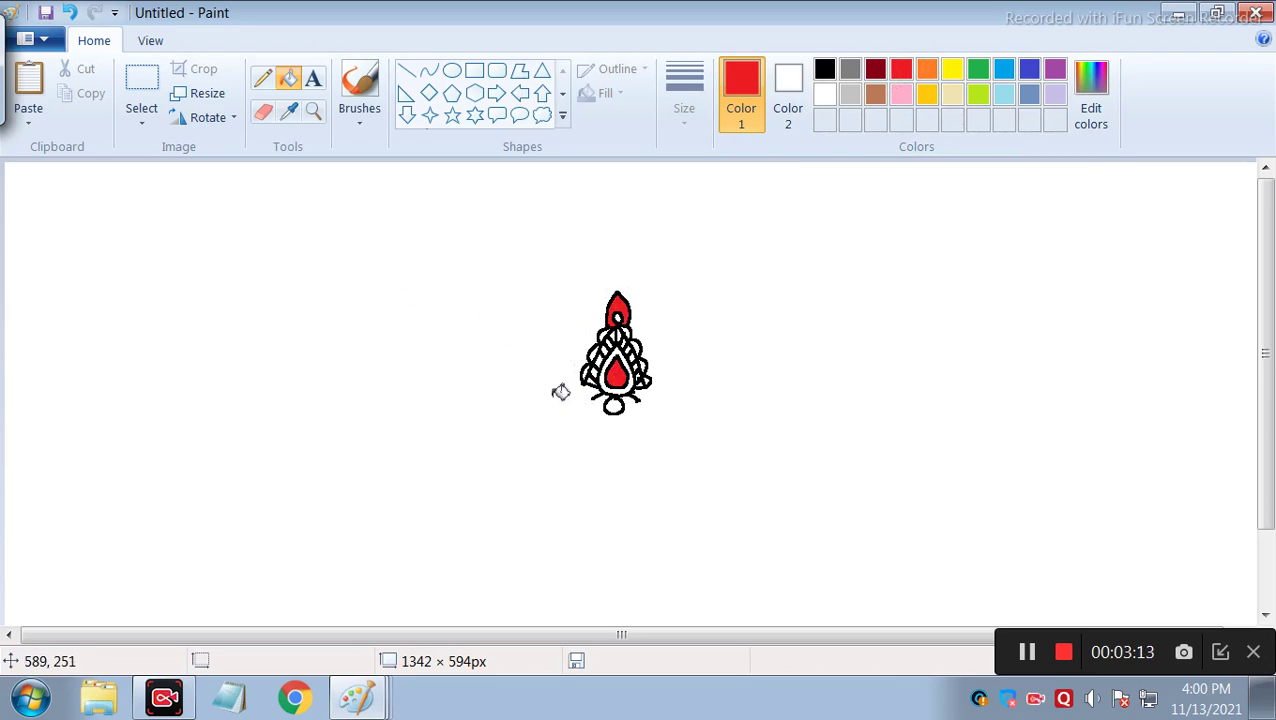
left_click(824, 93)
left_click(614, 368)
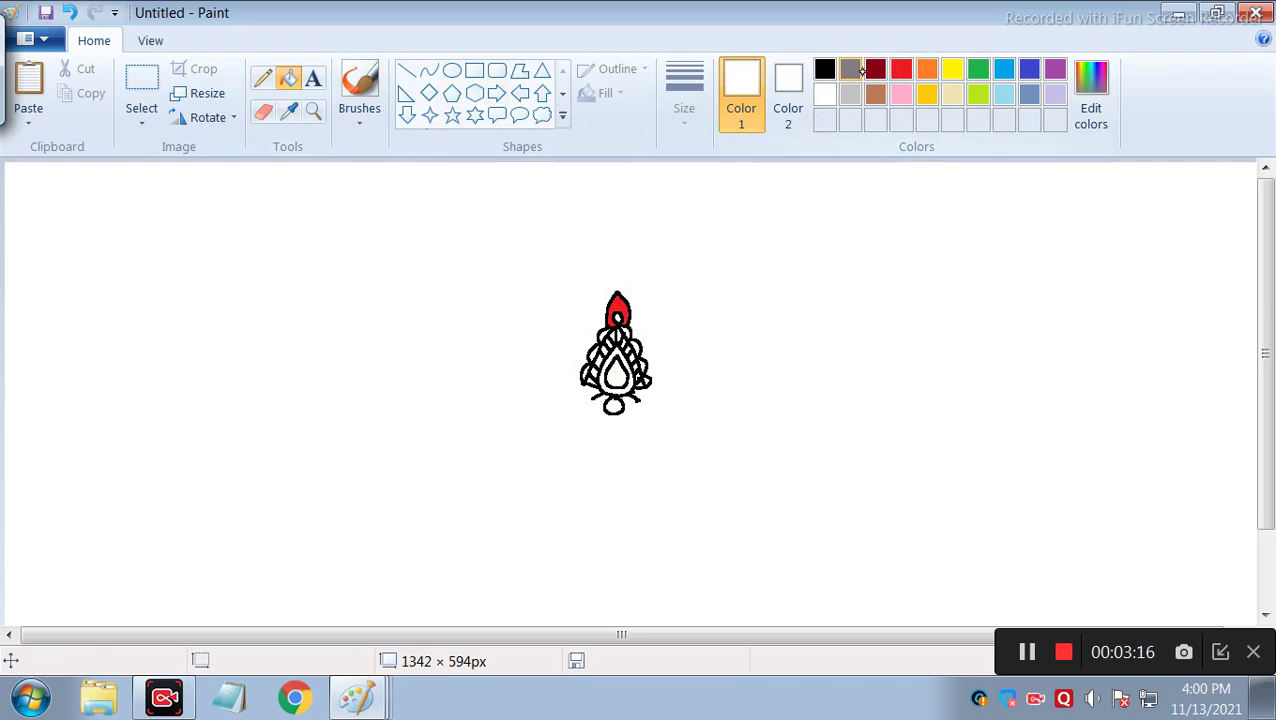
Fill the innermost teardrop with black
left_click(824, 68)
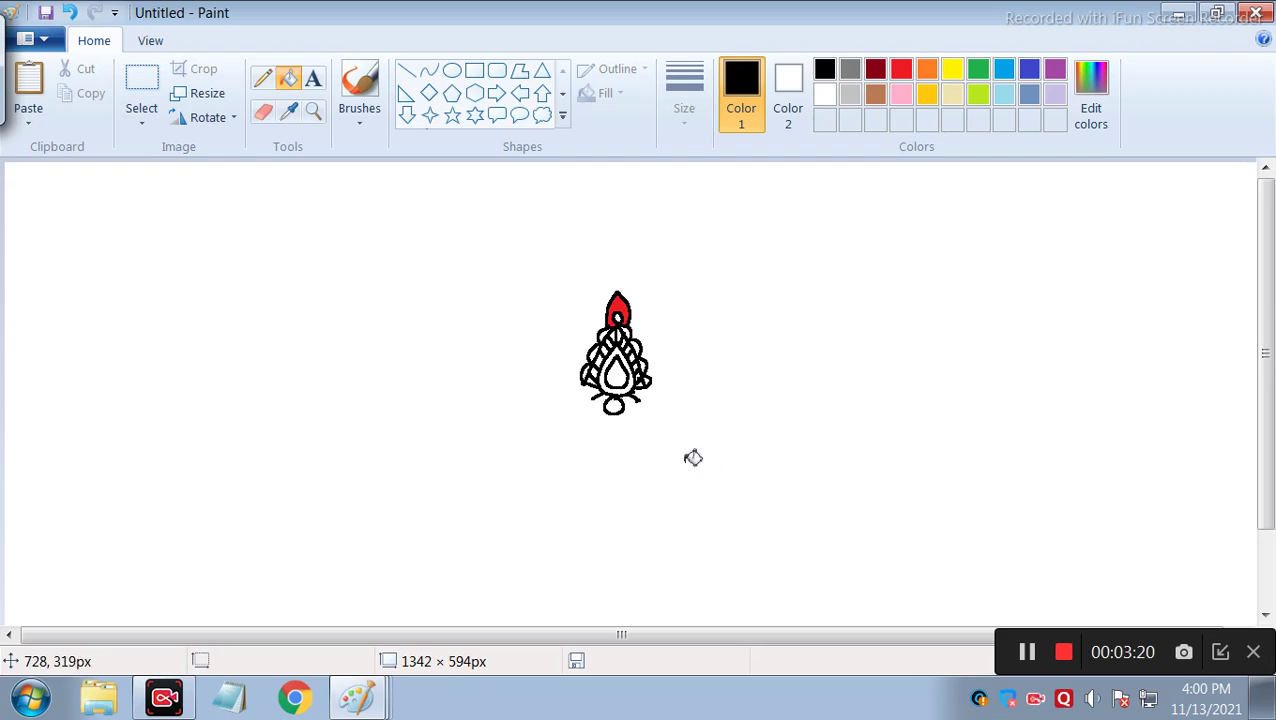
left_click(616, 372)
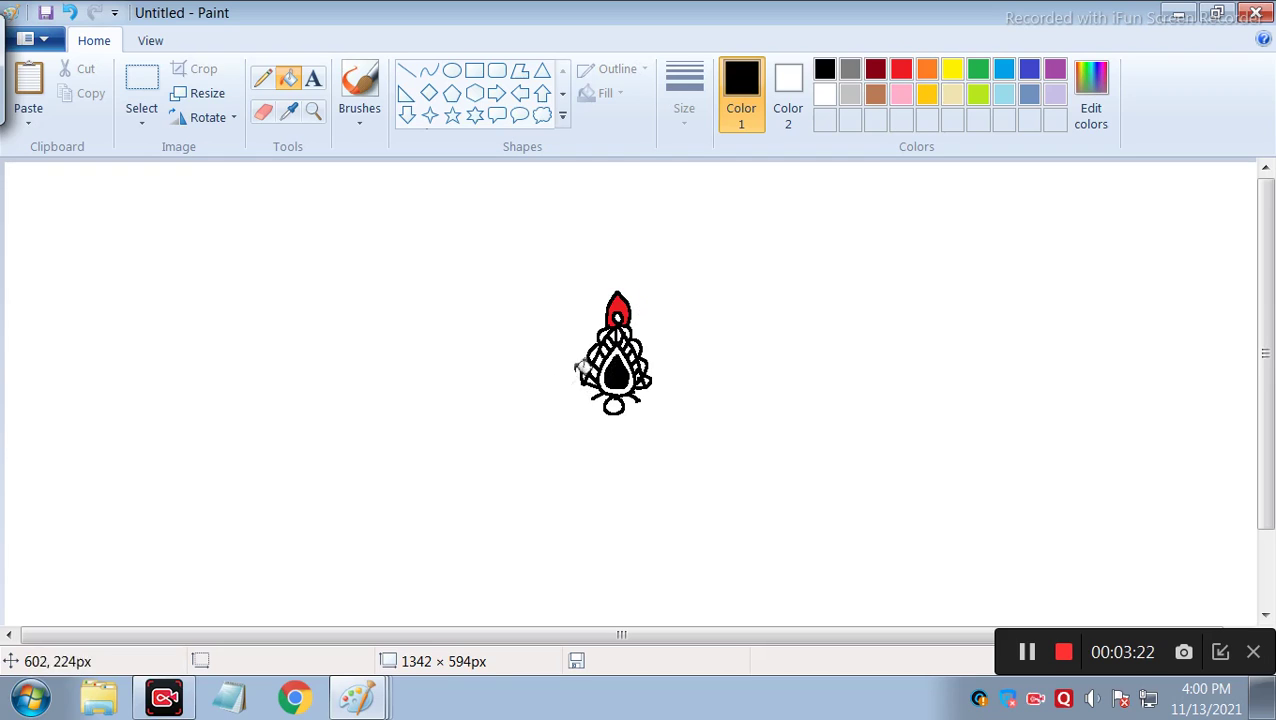
Draw a pointed leaf on each side of the motif's base and an inward-curling spiral on each side of the central circle with the pencil
left_click(264, 78)
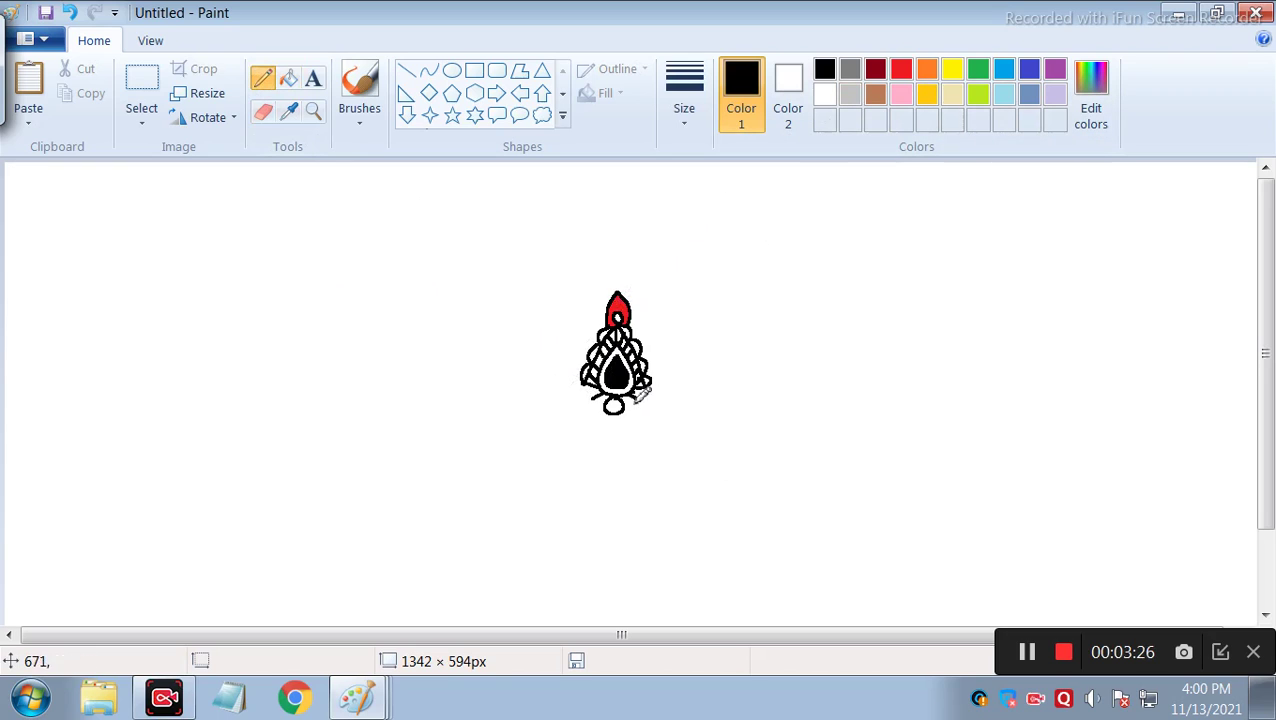
left_click_drag(591, 399, 614, 413)
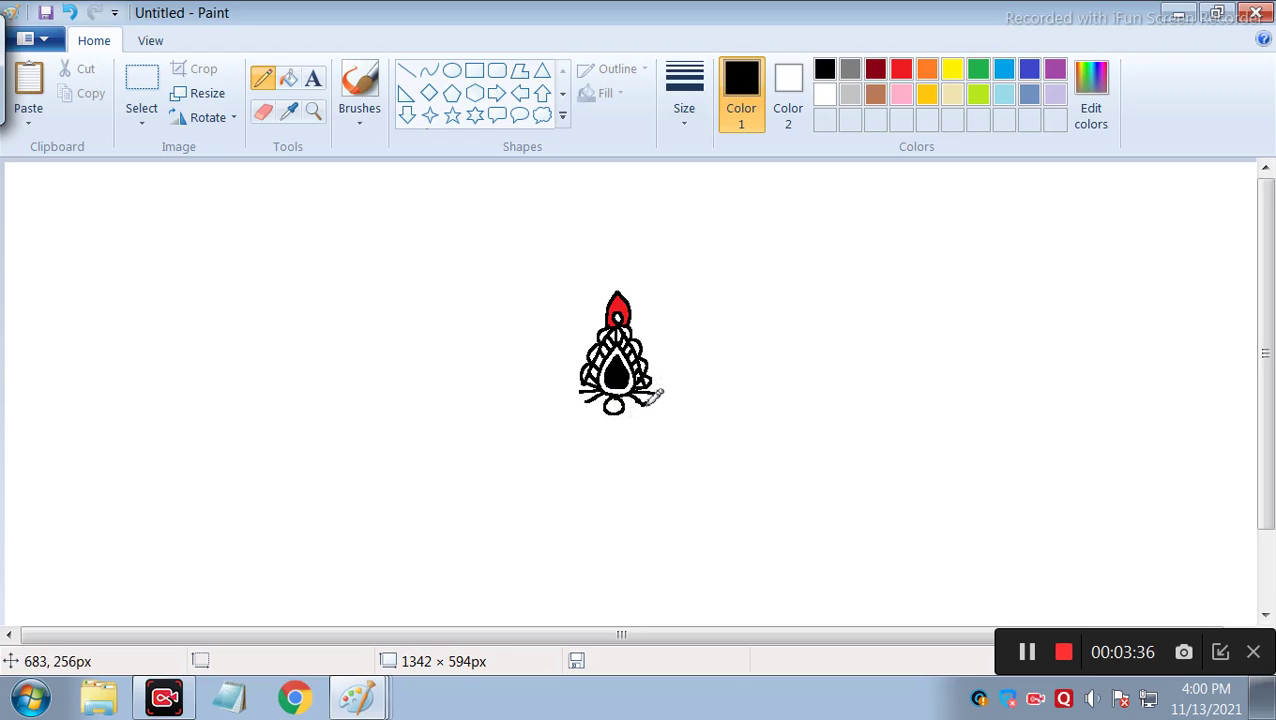
mouse_move(655, 396)
left_mouse_down()
mouse_move(667, 387)
mouse_move(577, 401)
mouse_move(577, 390)
left_mouse_up()
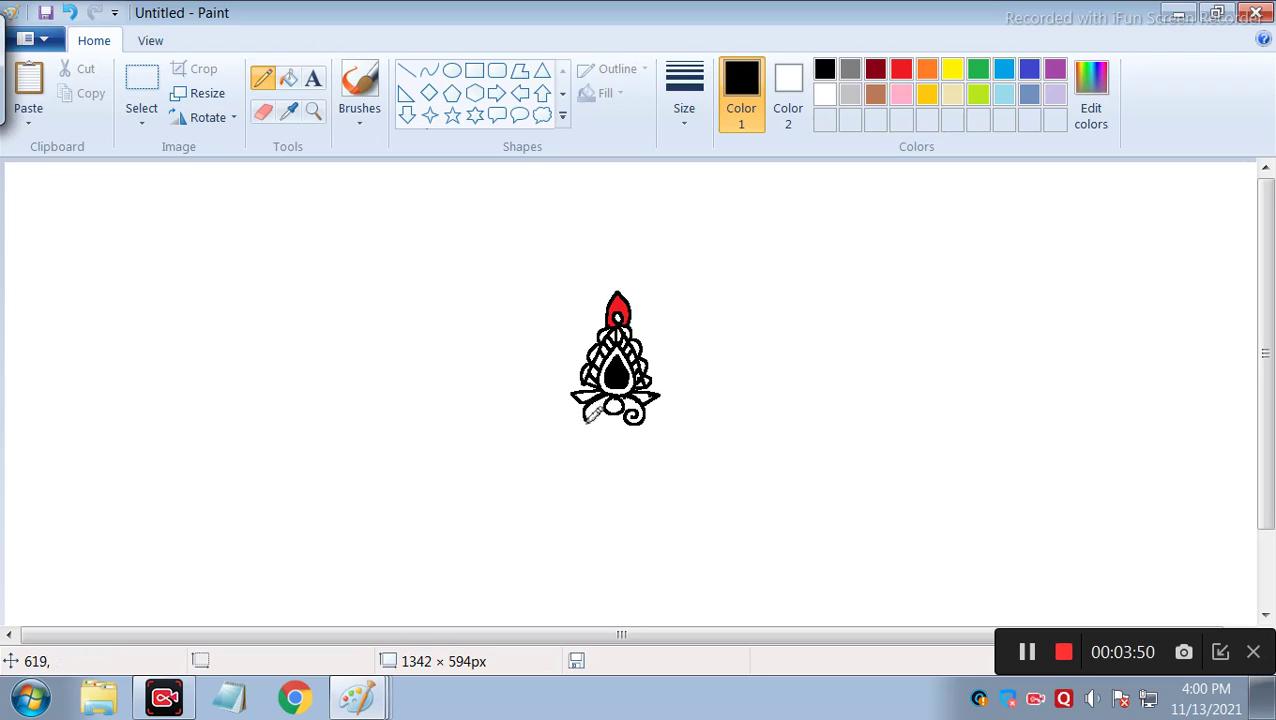
left_click_drag(584, 420, 595, 426)
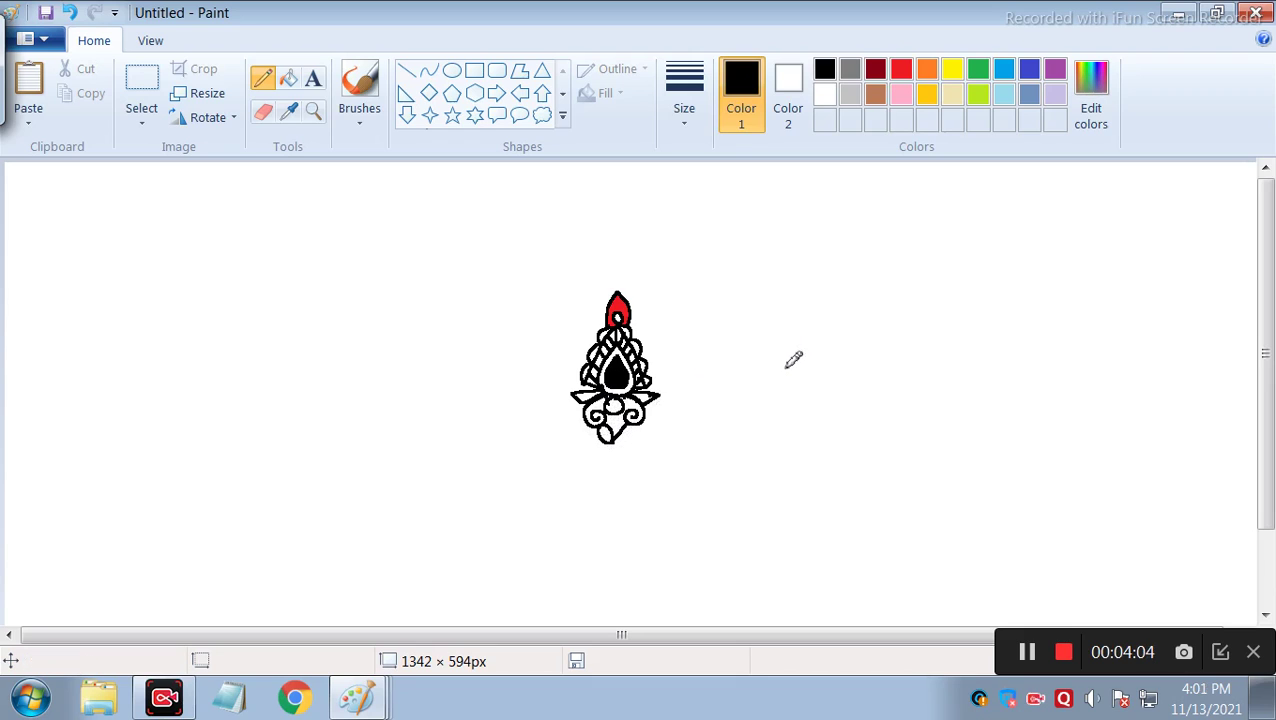
Dismiss the software update notification and undo the last pencil stroke
key("ctrl")
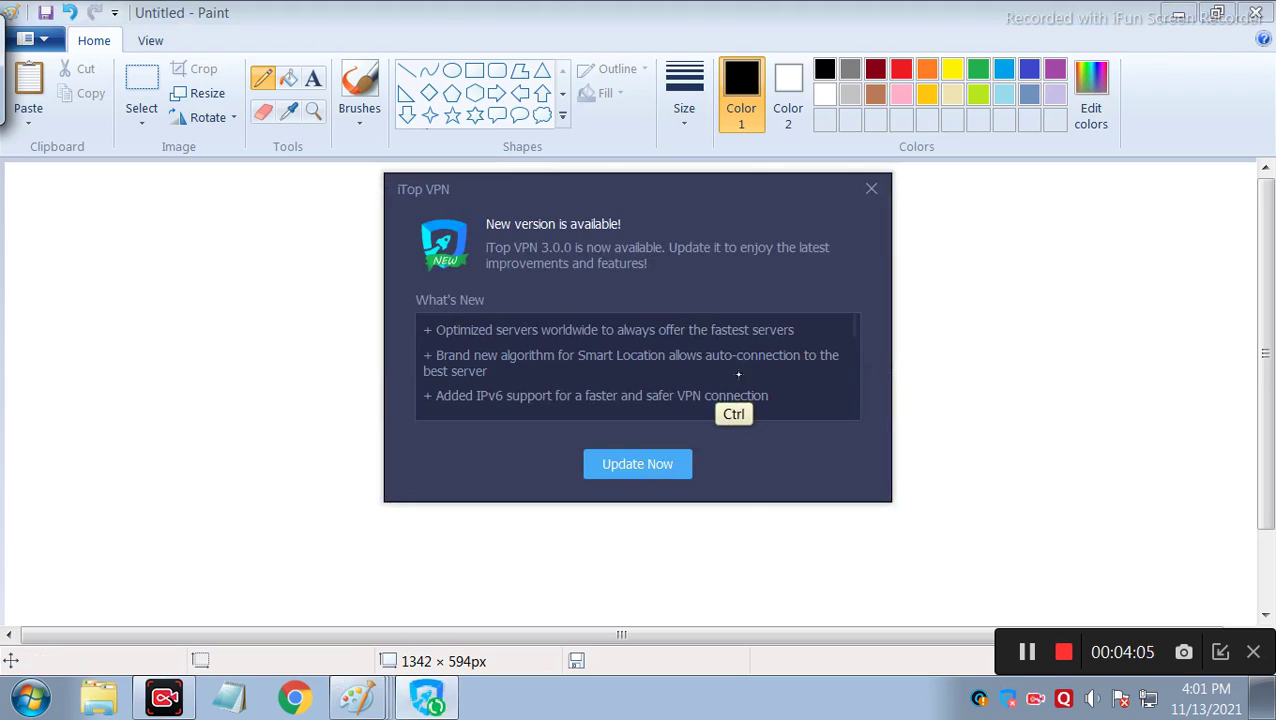
left_click(870, 188)
key("ctrl+z")
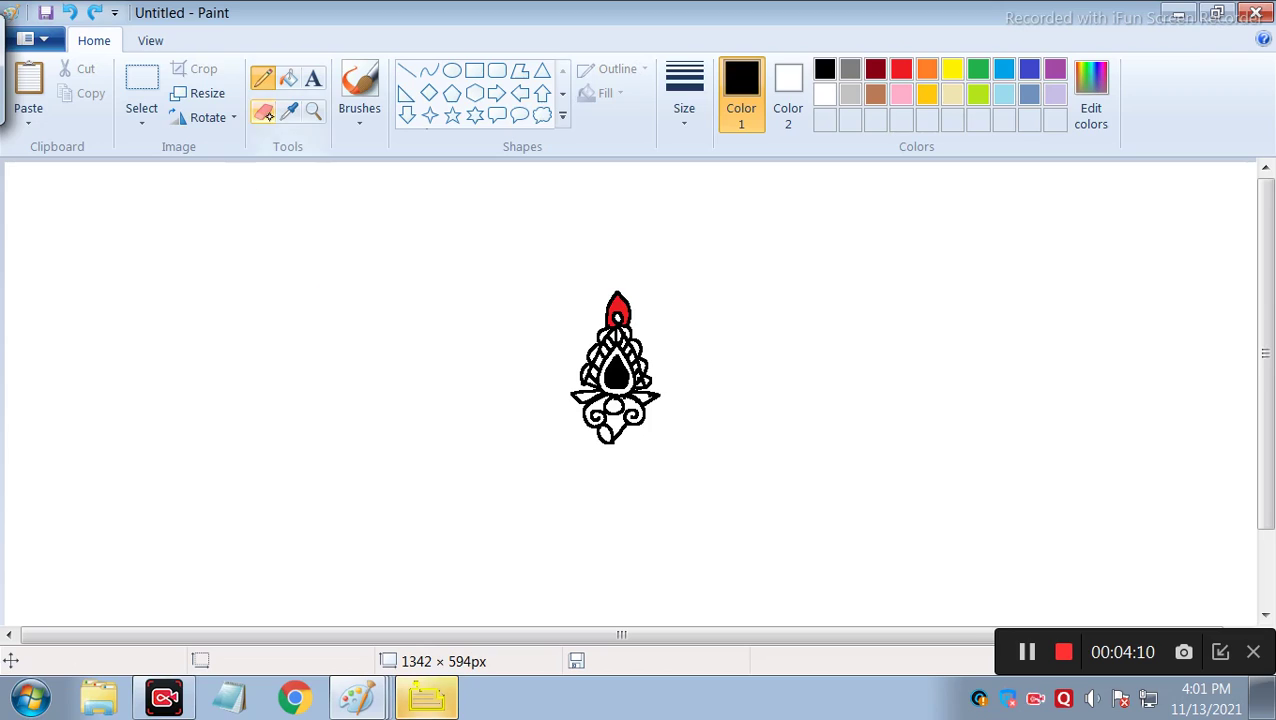
Erase the loop under the base and the right spiral's curl, redraw the curl, and add a hanging teardrop below the central circle
left_click(263, 111)
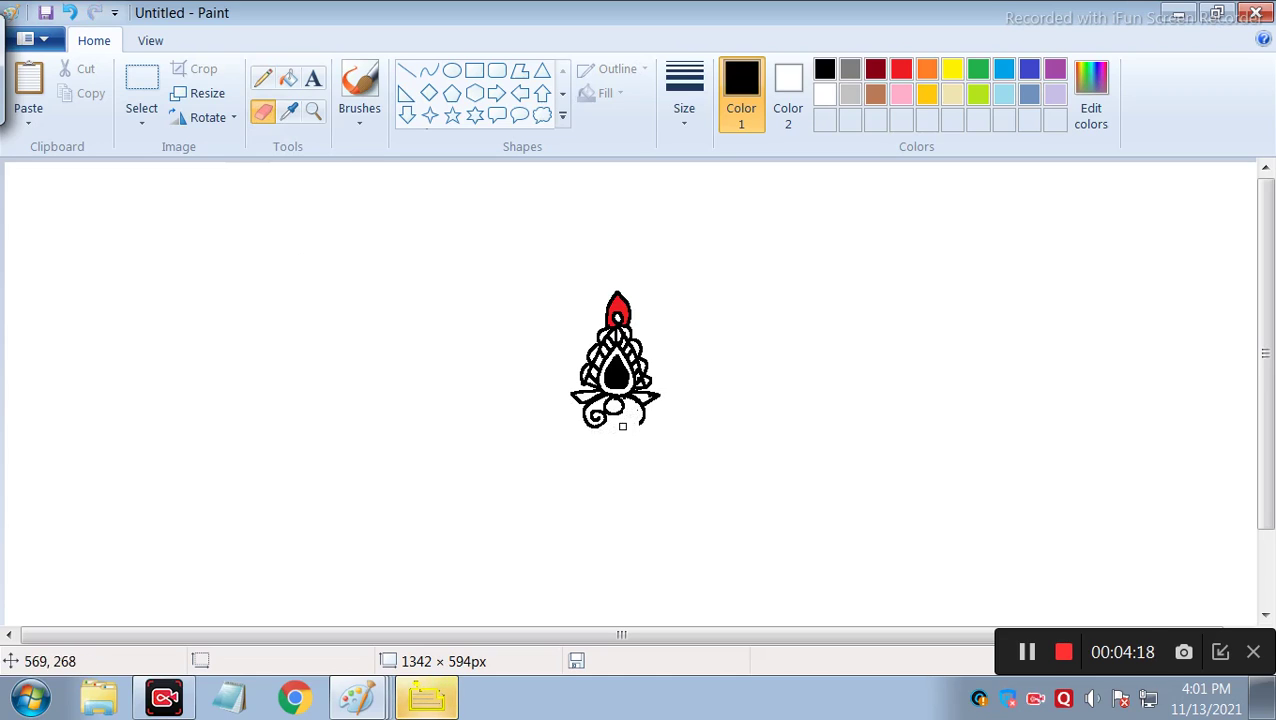
left_click(263, 78)
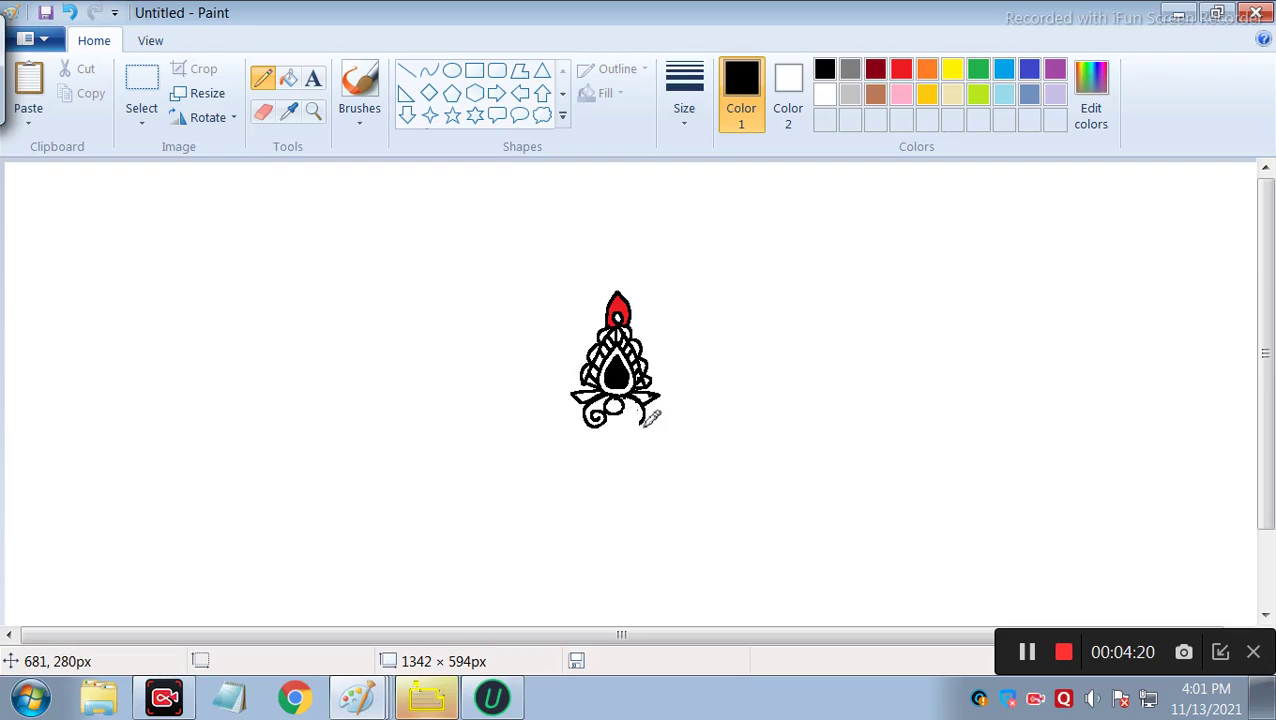
left_click_drag(641, 421, 627, 427)
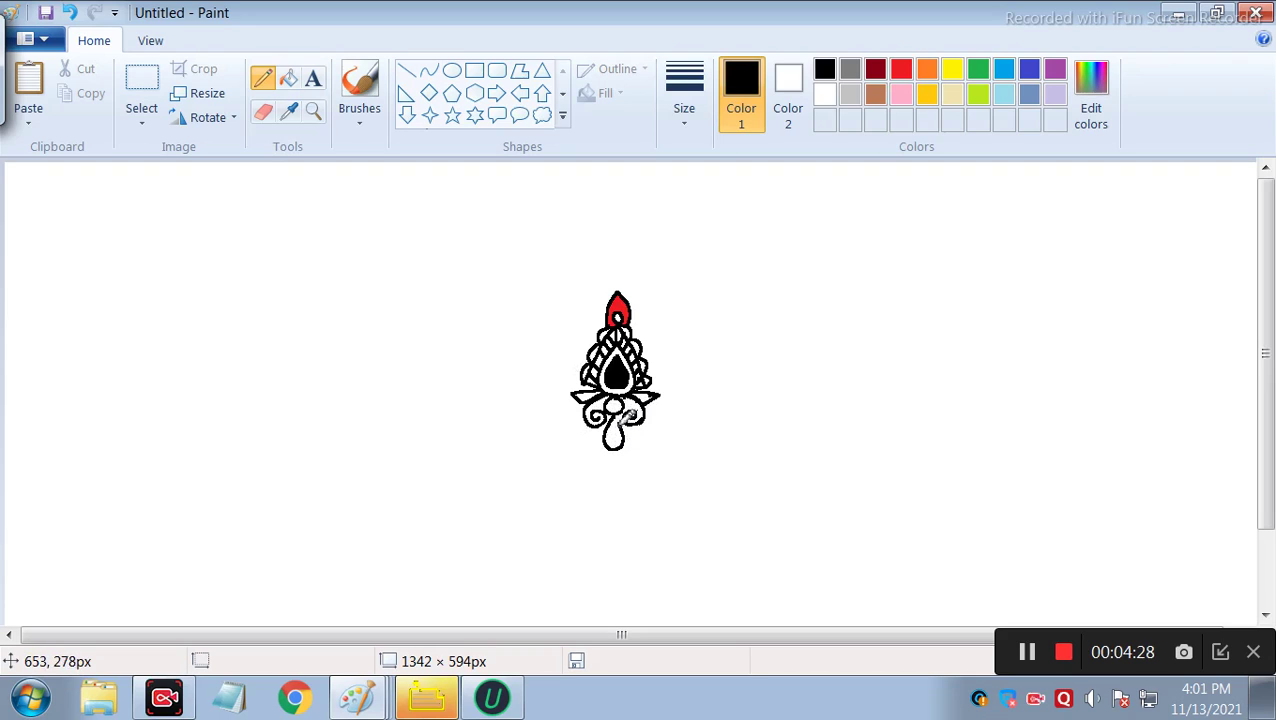
Lengthen the side leaf tips and decorate the hanging teardrop with an inner spiral and a small circle beneath it
left_click_drag(612, 402, 610, 406)
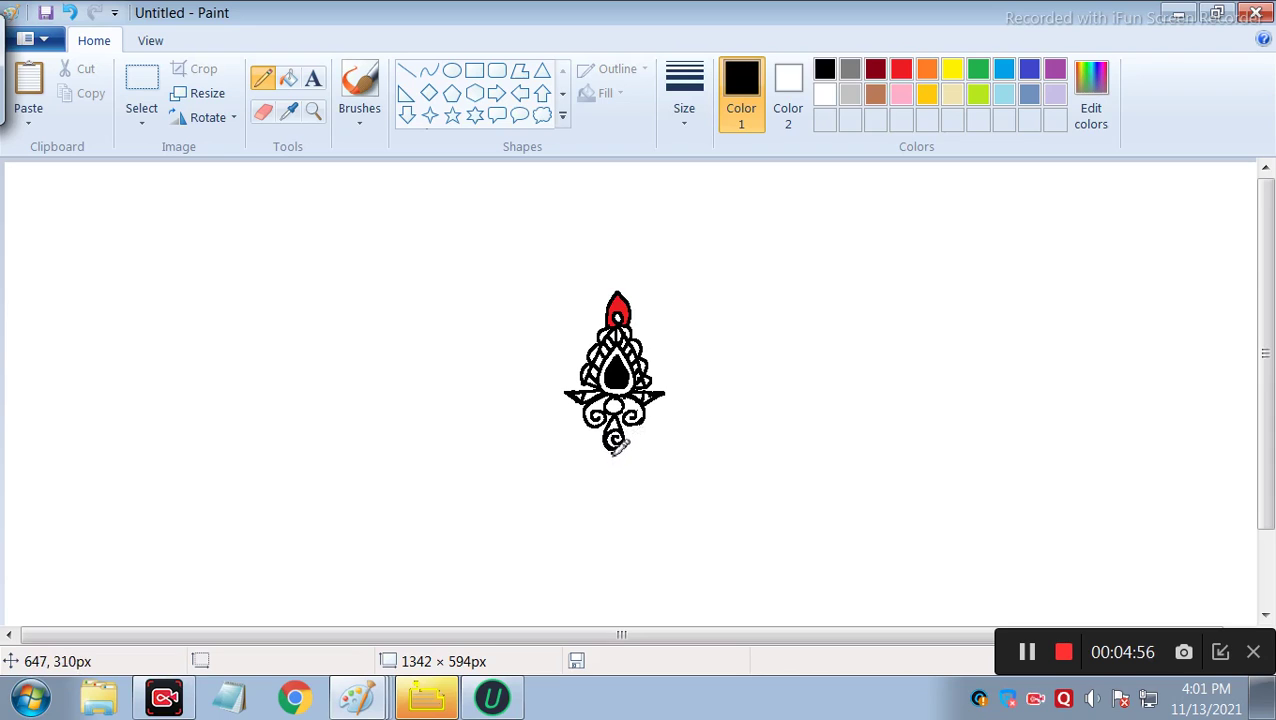
mouse_move(617, 450)
left_mouse_down()
mouse_move(616, 461)
mouse_move(624, 452)
left_mouse_up()
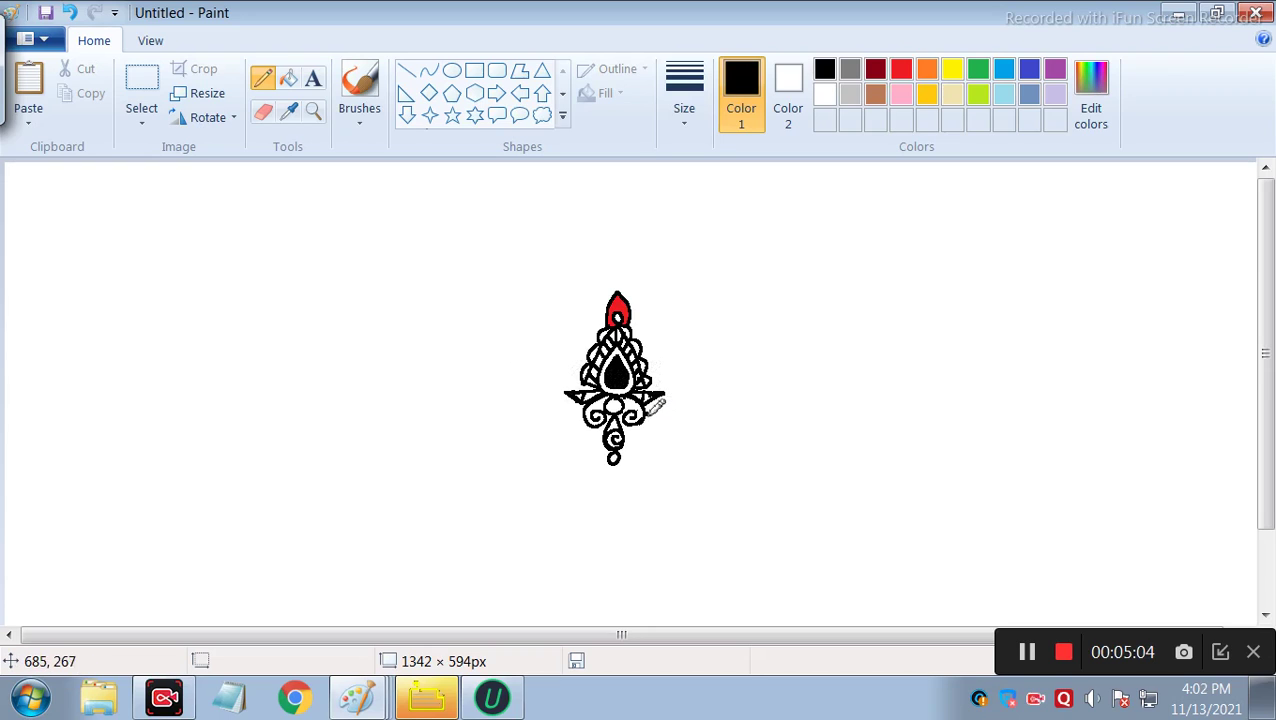
Draw a scroll branching right from the motif's base, ending in a spiral with a crescent around its outer edge
mouse_move(652, 405)
left_mouse_down()
mouse_move(697, 388)
mouse_move(710, 404)
mouse_move(690, 405)
left_mouse_up()
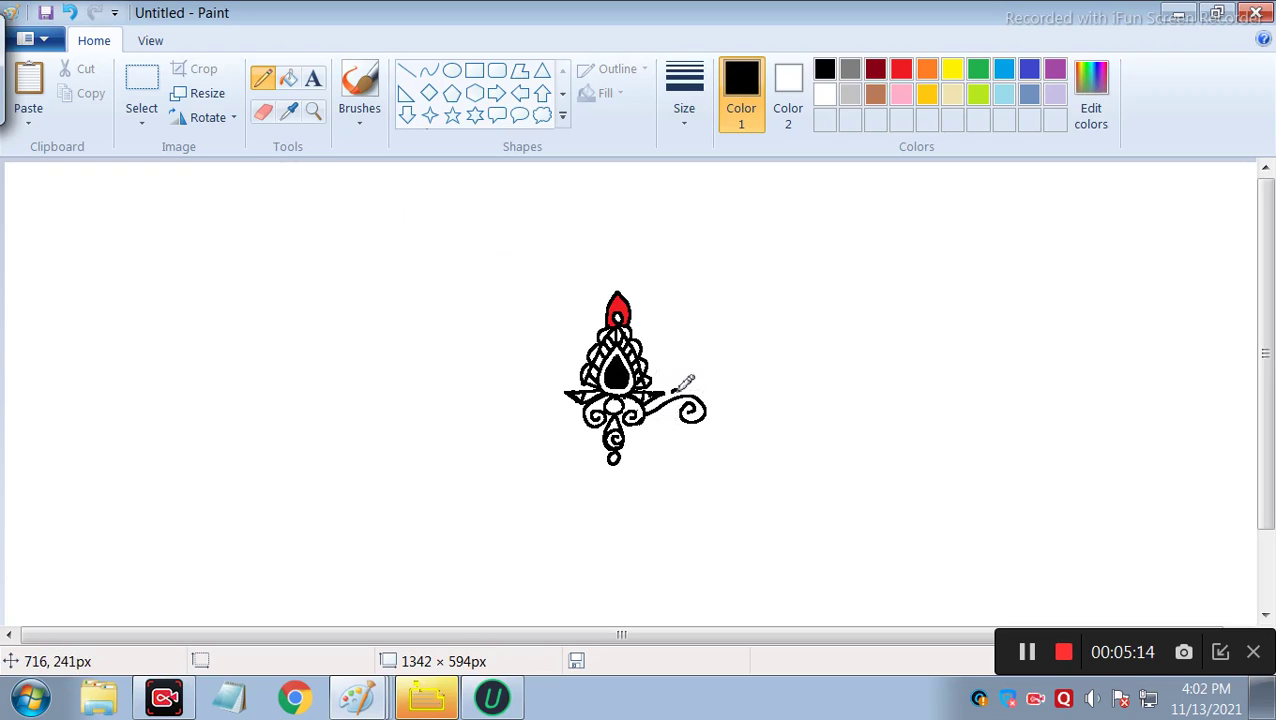
mouse_move(676, 387)
left_mouse_down()
mouse_move(711, 402)
mouse_move(716, 432)
mouse_move(718, 398)
mouse_move(703, 384)
mouse_move(679, 388)
mouse_move(665, 426)
left_mouse_up()
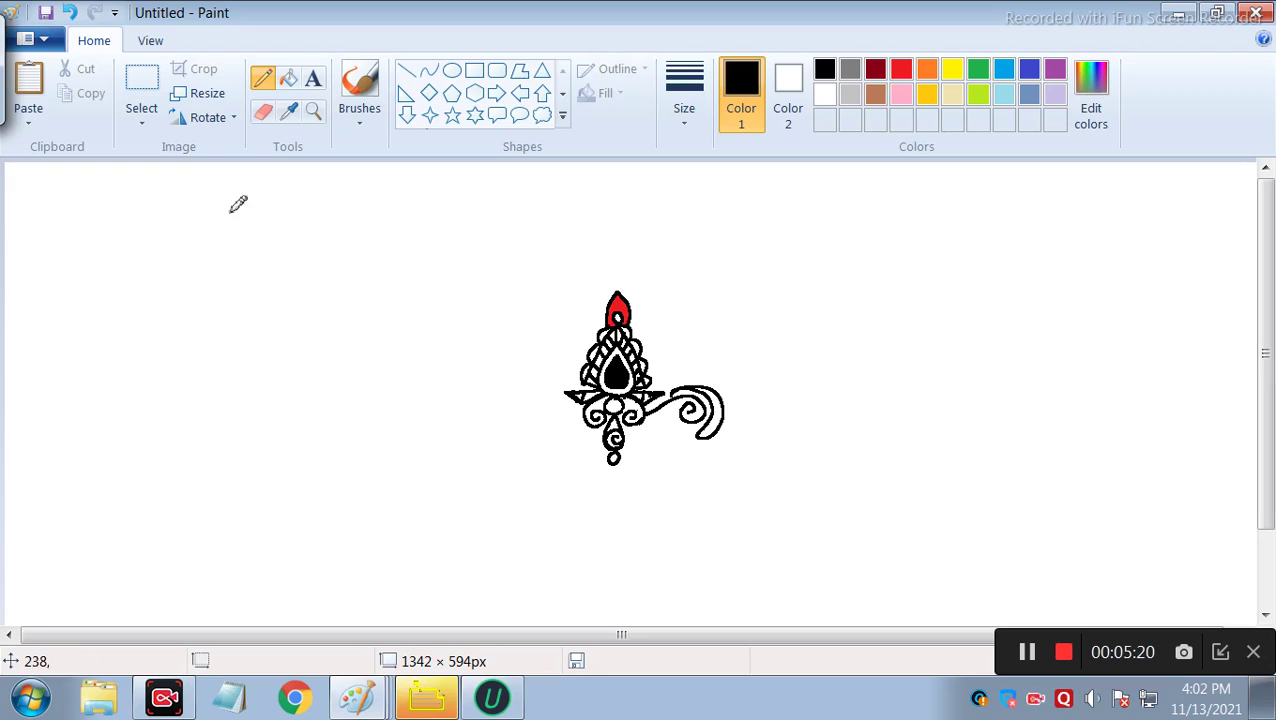
Outline the right scroll with a free-form selection and paste a copy of it
left_click(152, 124)
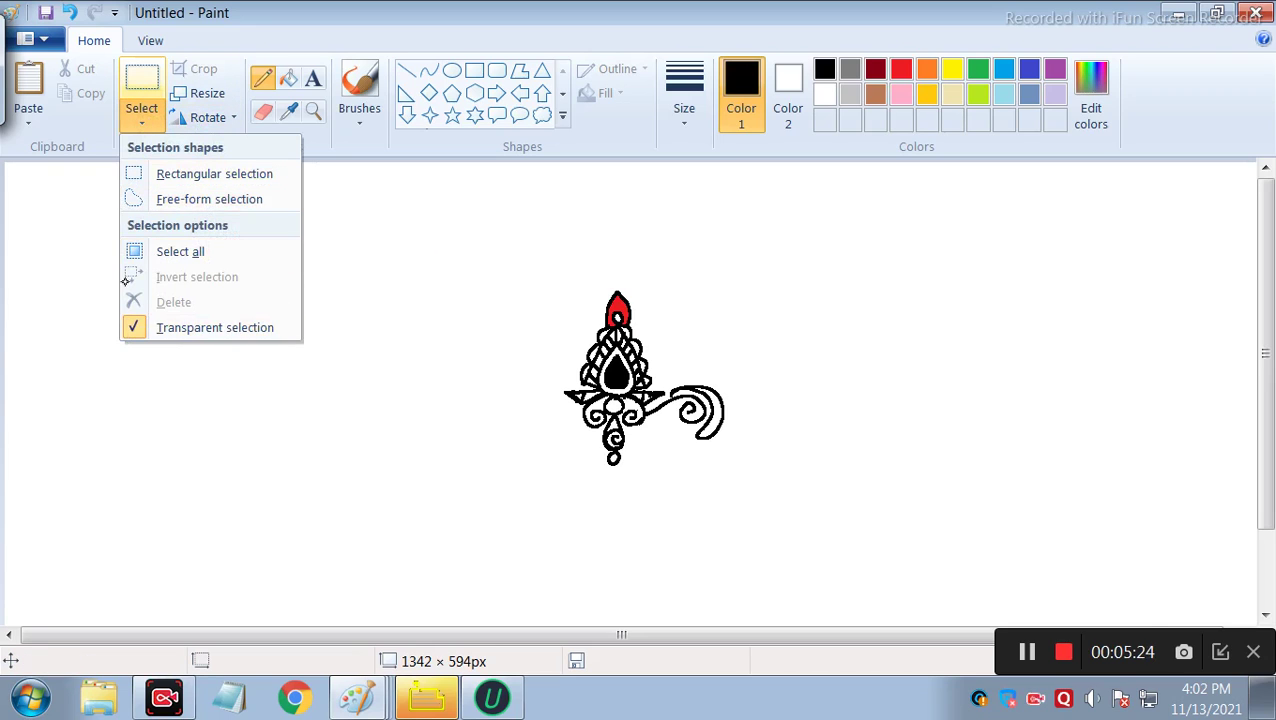
left_click(202, 206)
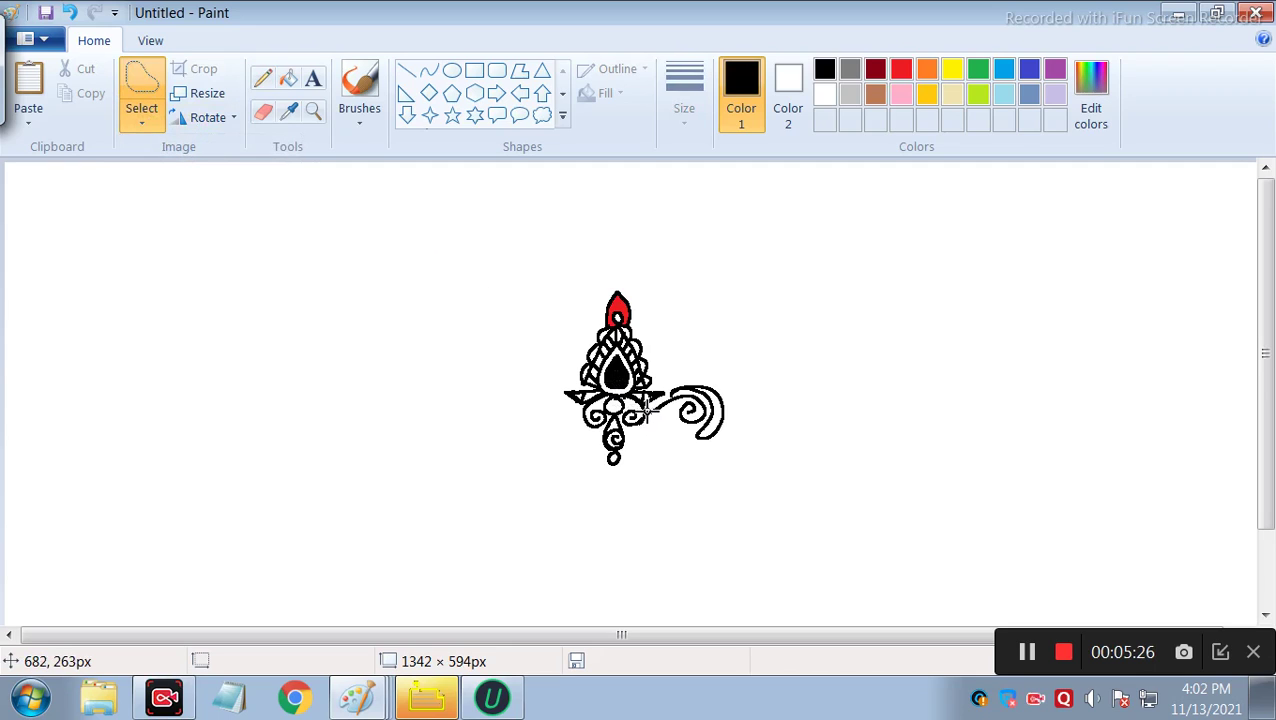
mouse_move(654, 405)
left_mouse_down()
mouse_move(687, 433)
mouse_move(681, 452)
mouse_move(707, 456)
mouse_move(746, 422)
mouse_move(744, 365)
mouse_move(696, 369)
mouse_move(642, 422)
left_mouse_up()
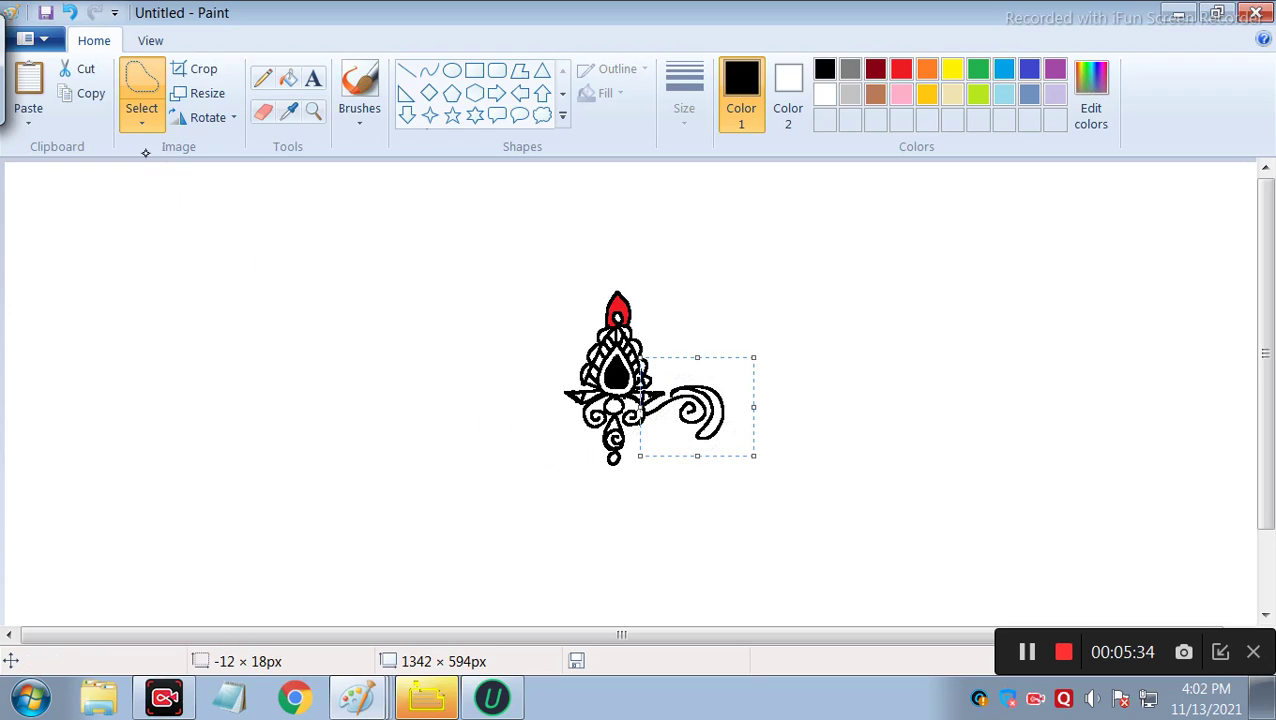
left_click(103, 94)
left_click(28, 85)
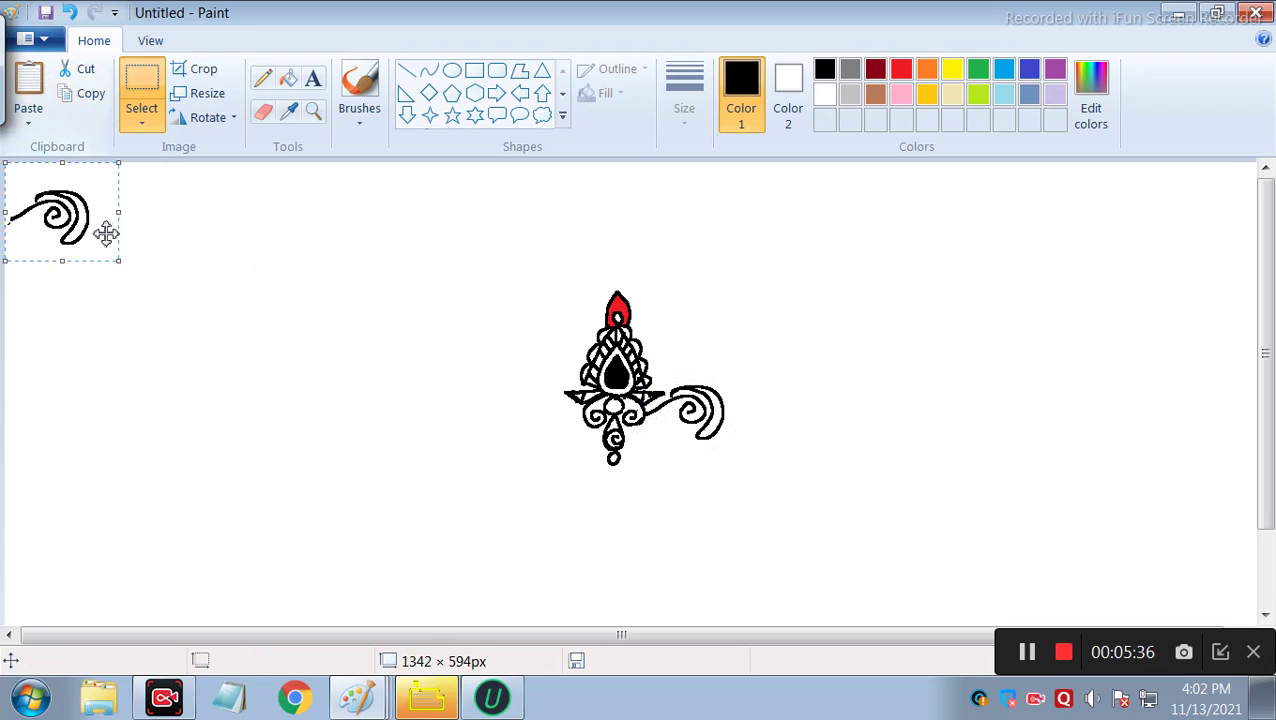
Flip the pasted scroll horizontally, place it on the motif's left side, and join its stem to the base with the pencil
left_click(208, 117)
left_click(231, 247)
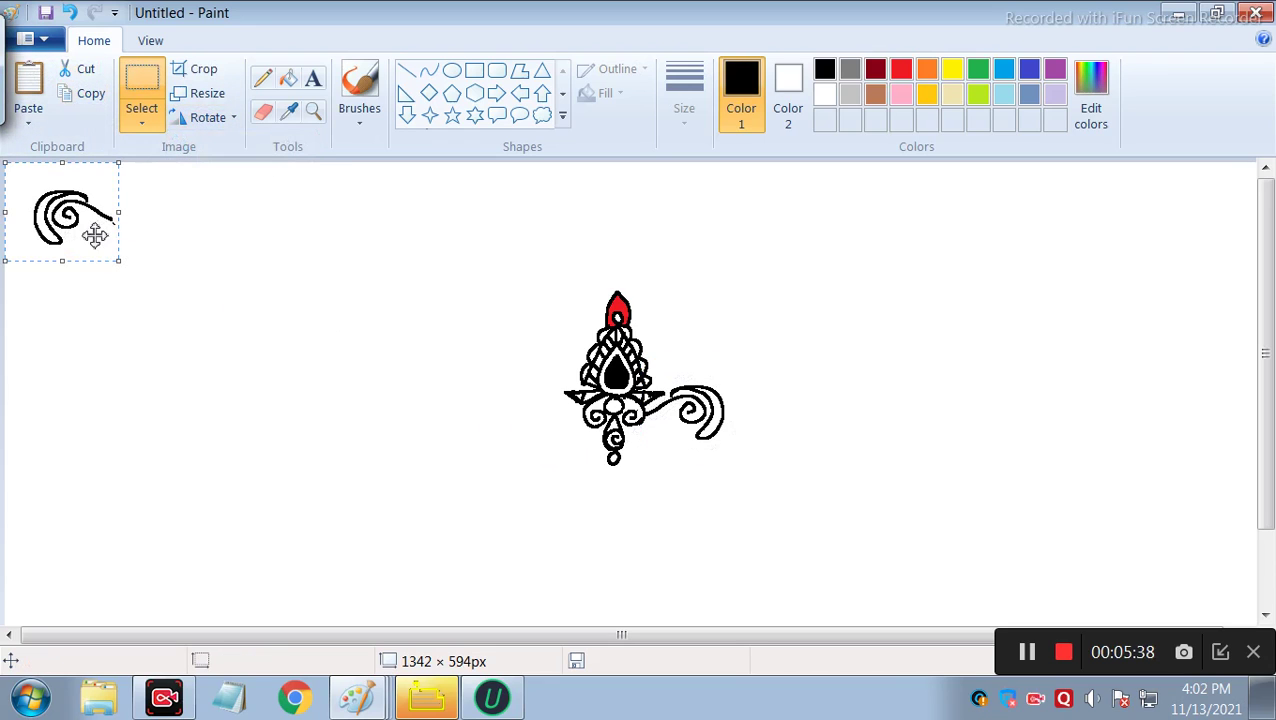
left_click_drag(94, 230, 560, 430)
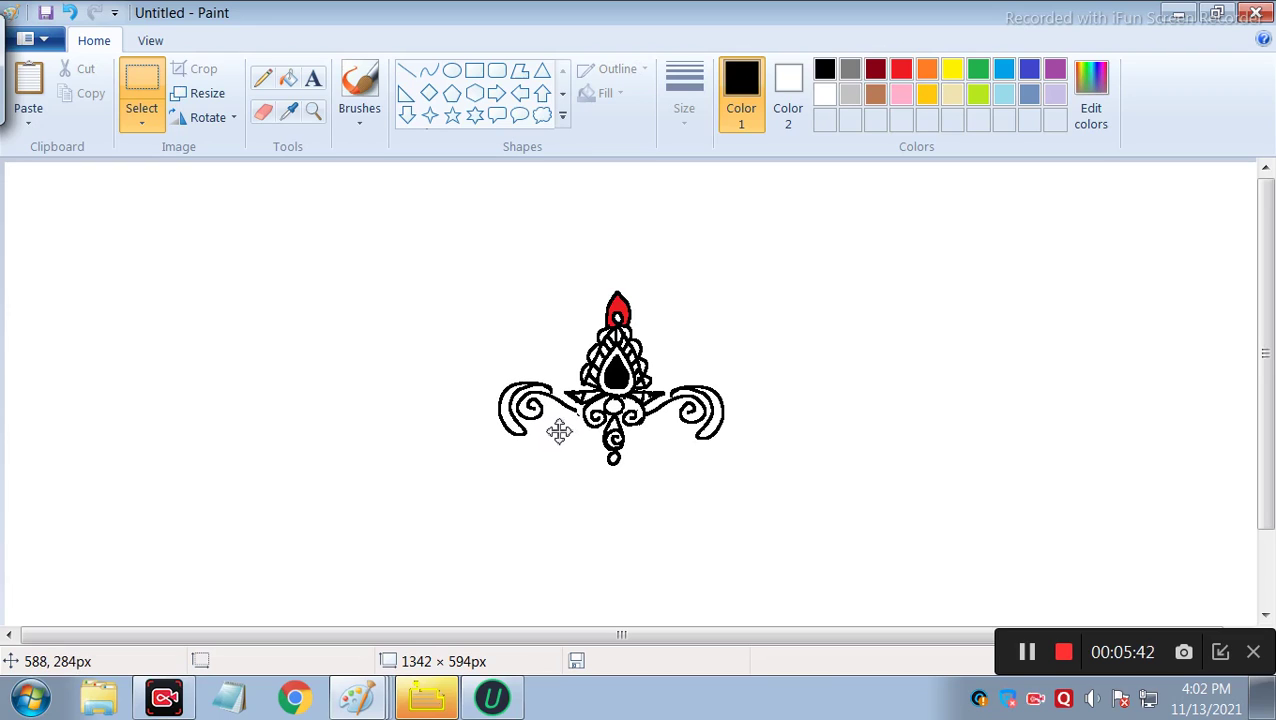
left_click(354, 297)
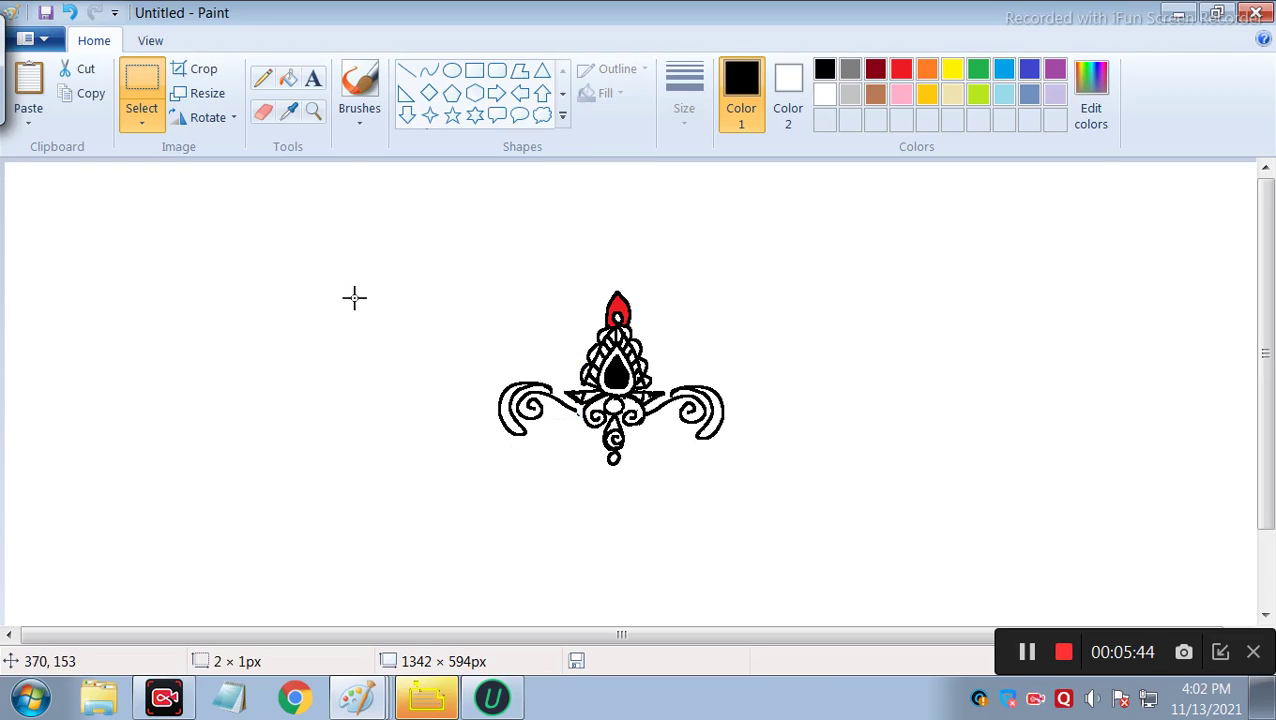
left_click(262, 78)
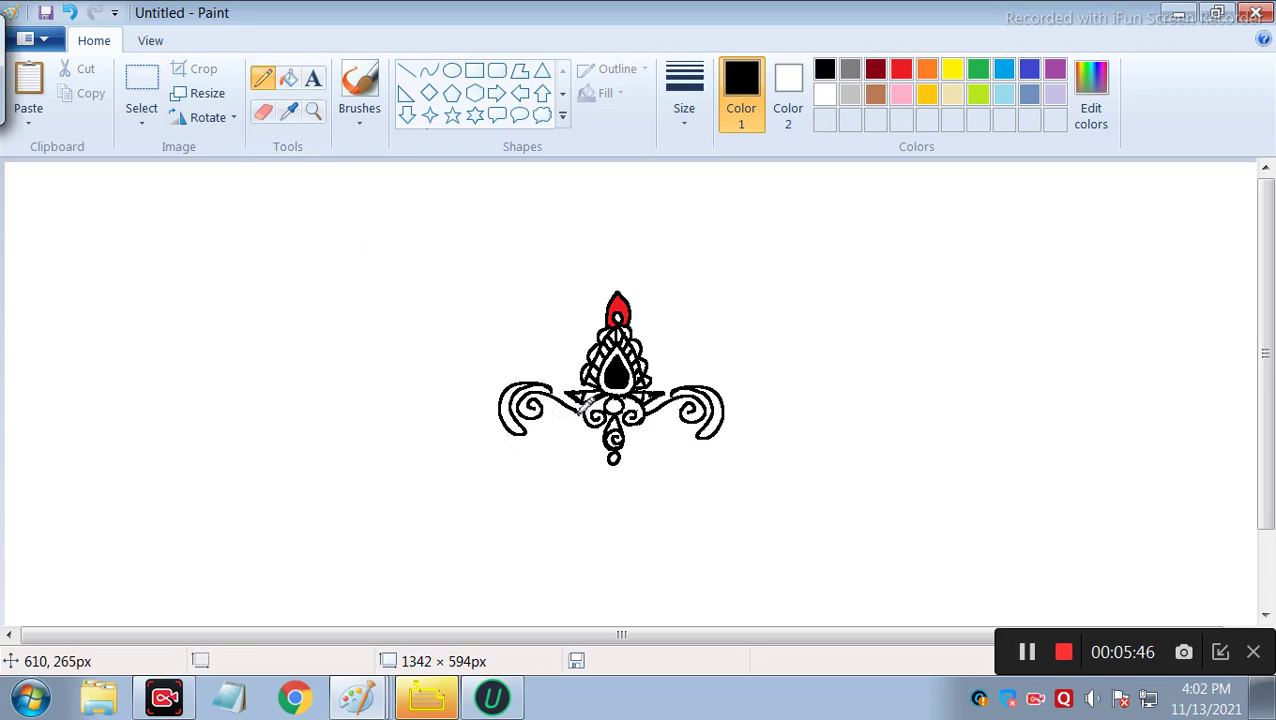
left_click_drag(578, 407, 583, 408)
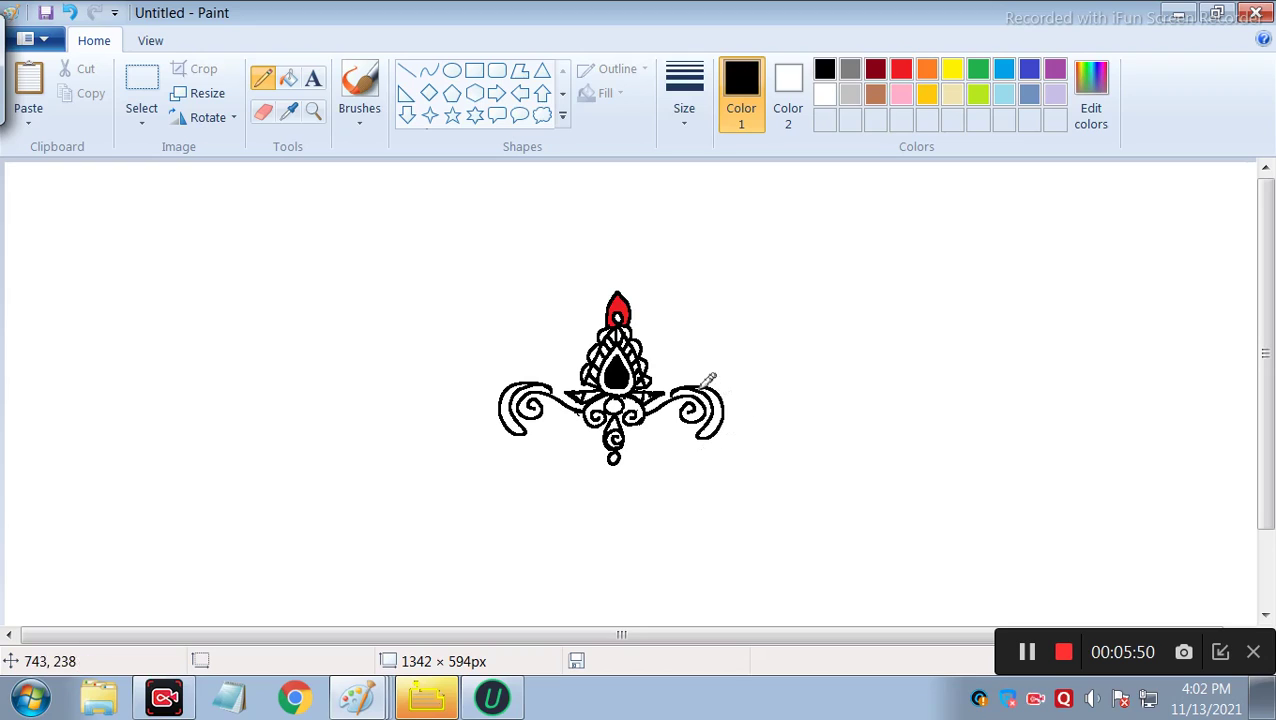
Draw a row of small circles around the right scroll's outer edge and a spiral below the left scroll's stem
mouse_move(679, 382)
left_mouse_down()
mouse_move(736, 388)
mouse_move(730, 437)
mouse_move(712, 447)
left_mouse_up()
left_click(734, 387)
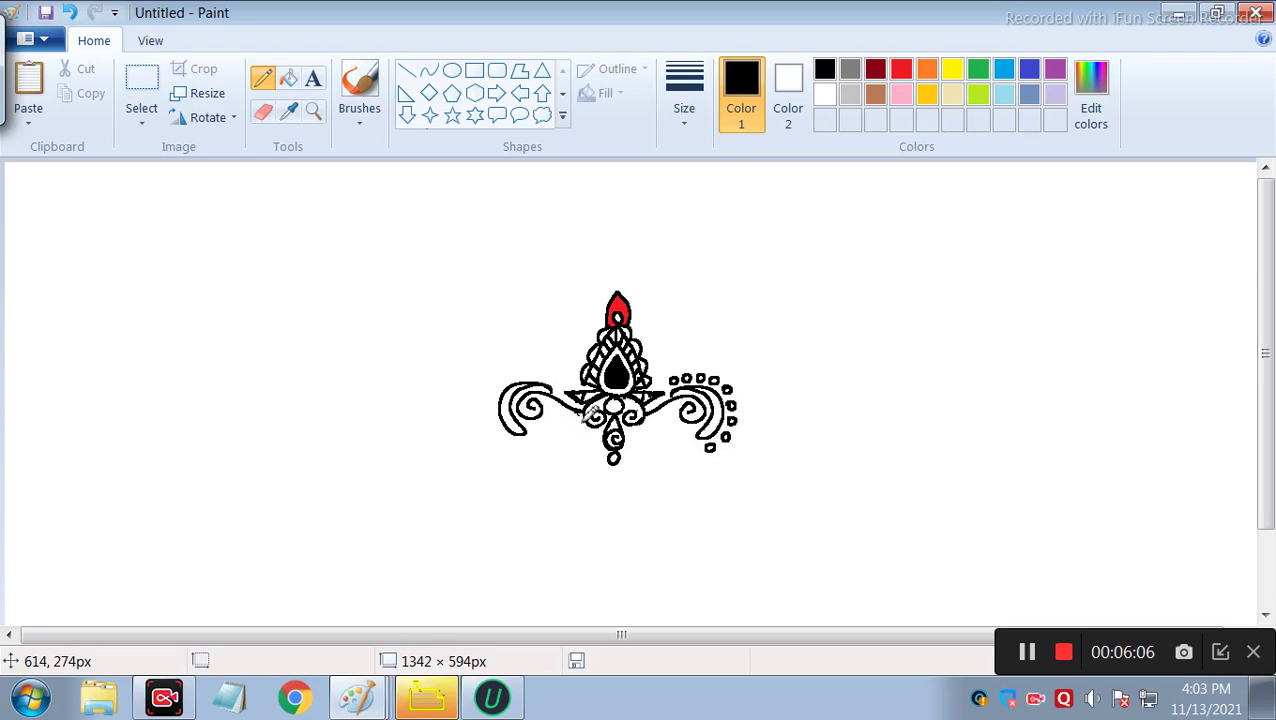
mouse_move(588, 418)
left_mouse_down()
mouse_move(554, 423)
mouse_move(553, 443)
mouse_move(580, 440)
mouse_move(562, 429)
mouse_move(572, 437)
left_mouse_up()
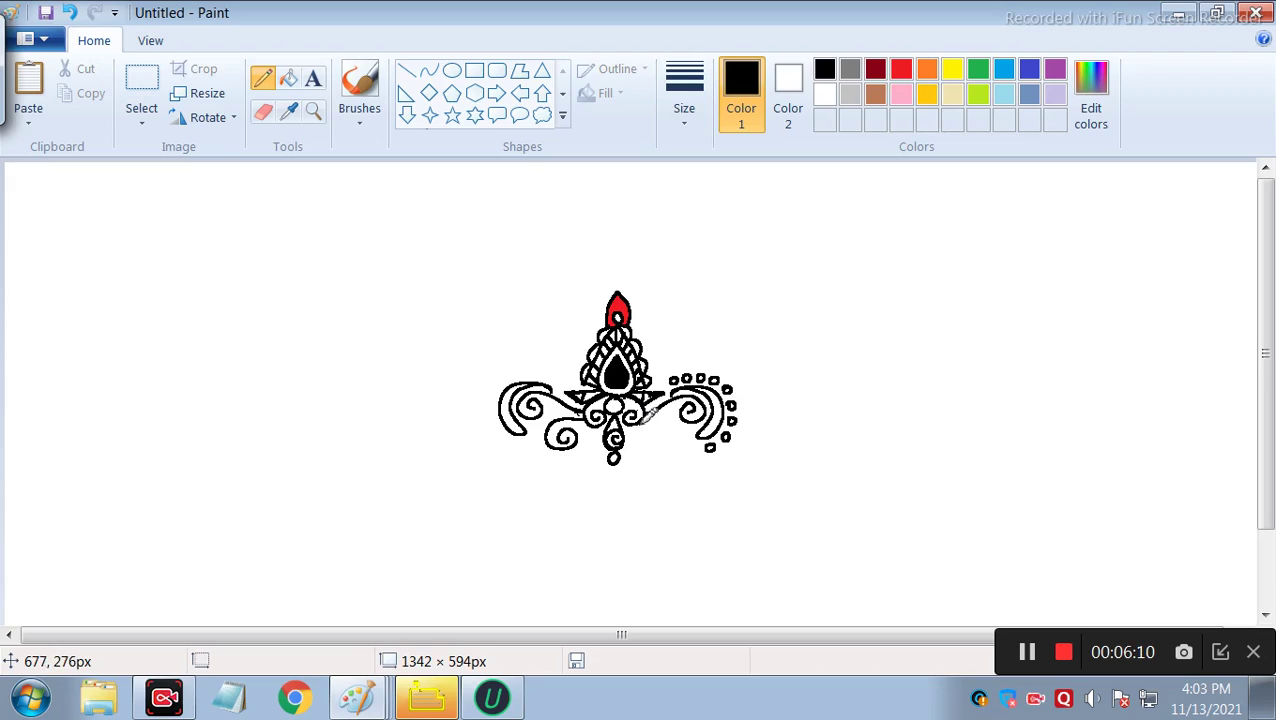
mouse_move(648, 413)
left_mouse_down()
mouse_move(683, 424)
mouse_move(676, 445)
mouse_move(652, 434)
mouse_move(671, 433)
mouse_move(662, 440)
left_mouse_up()
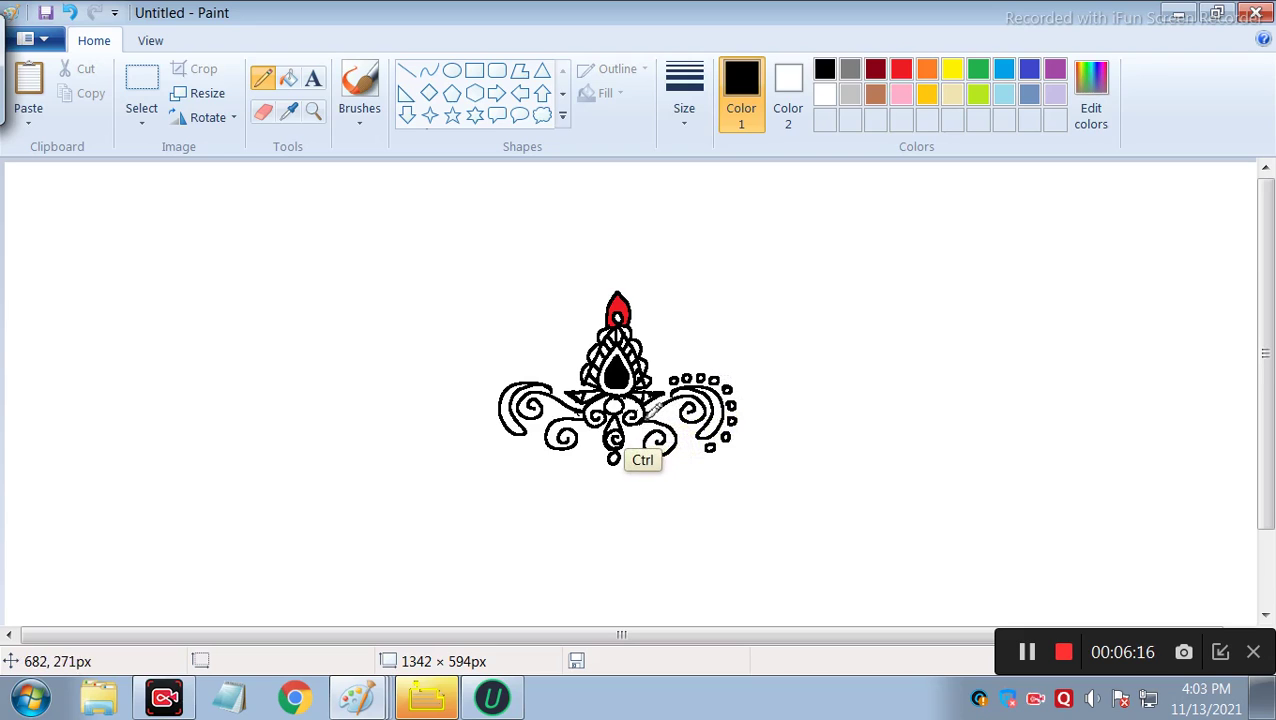
key("ctrl+z")
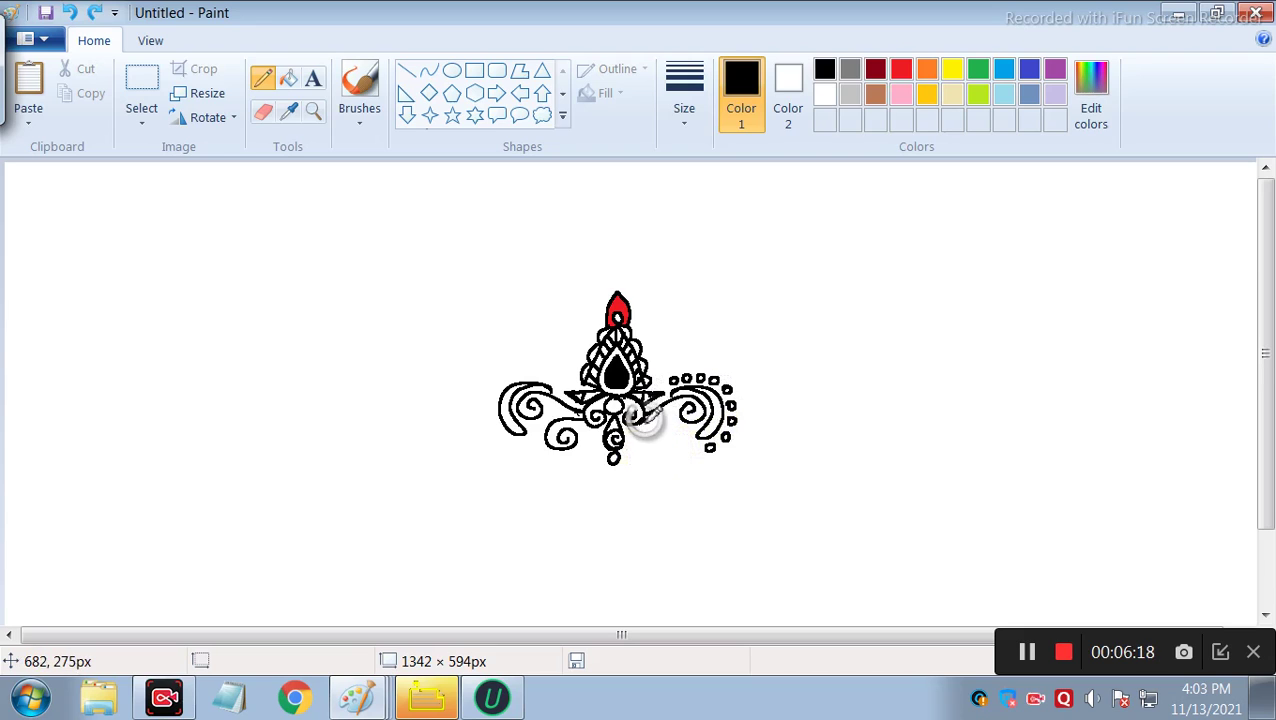
mouse_move(648, 455)
left_mouse_down()
mouse_move(650, 430)
mouse_move(650, 445)
left_mouse_up()
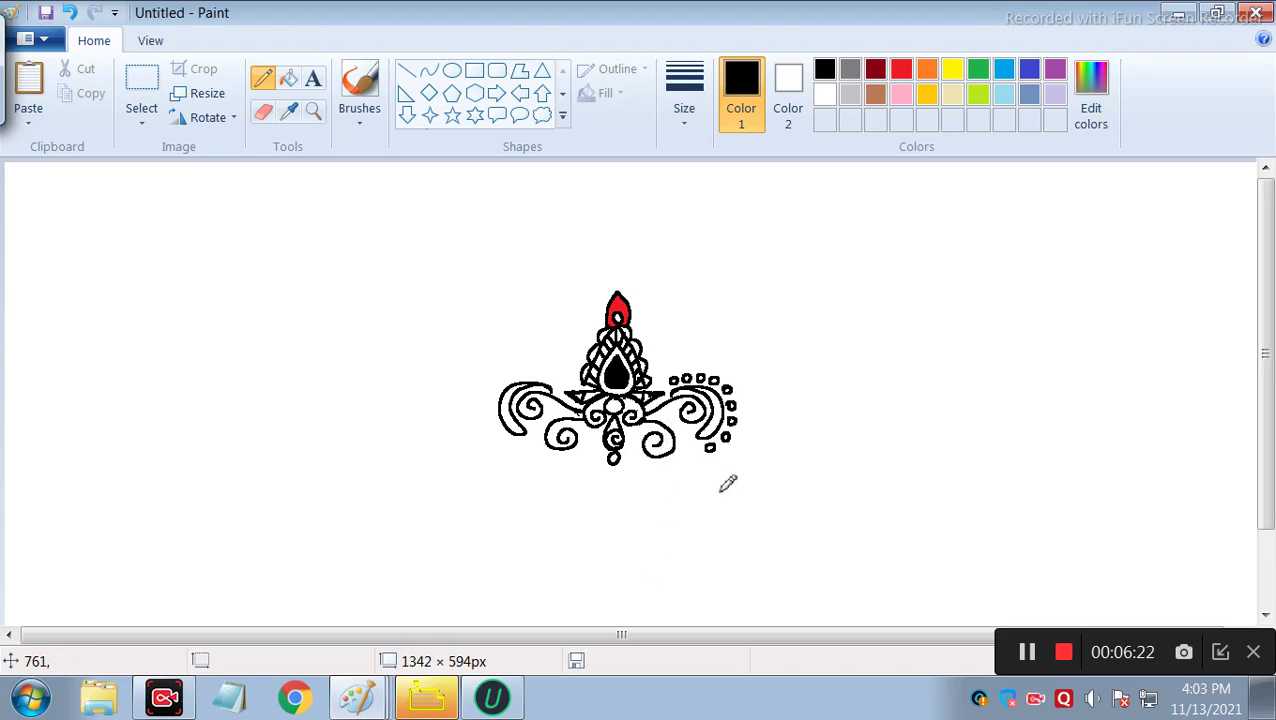
key("ctrl")
key("ctrl+z")
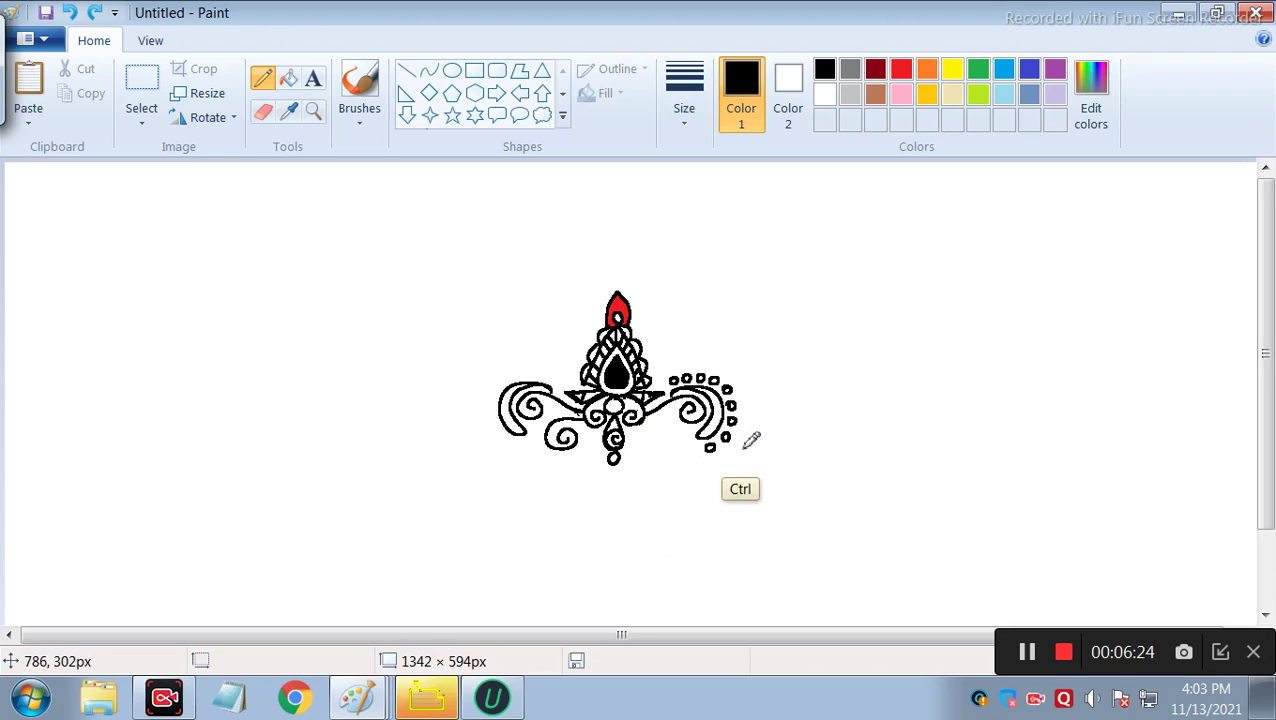
Undo the spiral below the left scroll, and copy and paste the right scroll's row of small circles using a free-form selection
key("ctrl+z")
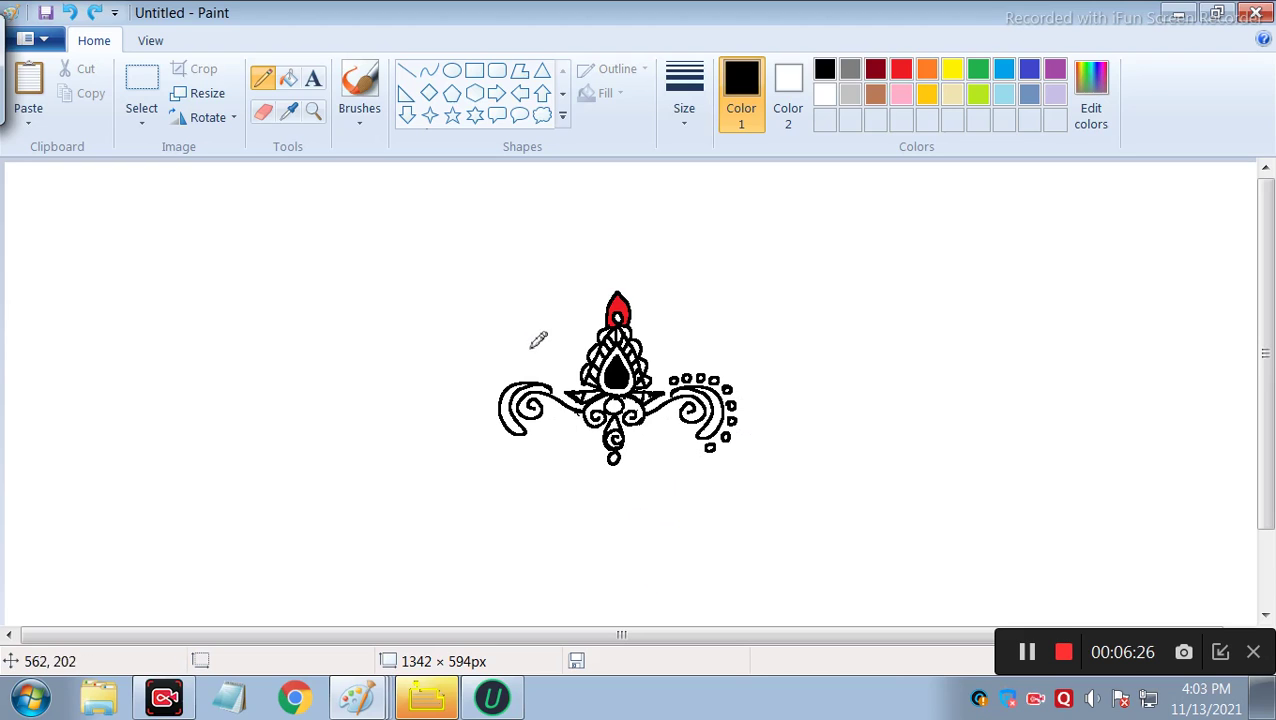
left_click(146, 119)
left_click(199, 198)
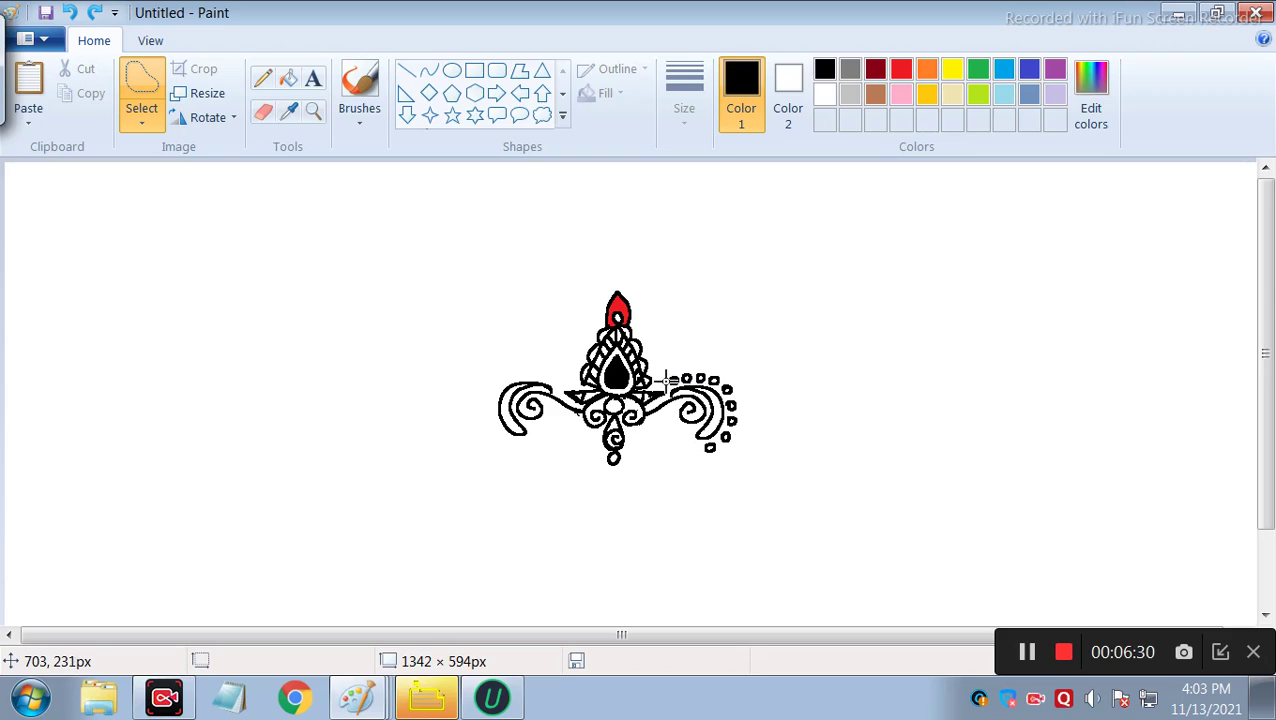
mouse_move(667, 377)
left_mouse_down()
mouse_move(713, 371)
mouse_move(741, 388)
mouse_move(747, 423)
mouse_move(717, 464)
mouse_move(694, 457)
mouse_move(723, 436)
mouse_move(729, 396)
mouse_move(663, 379)
left_mouse_up()
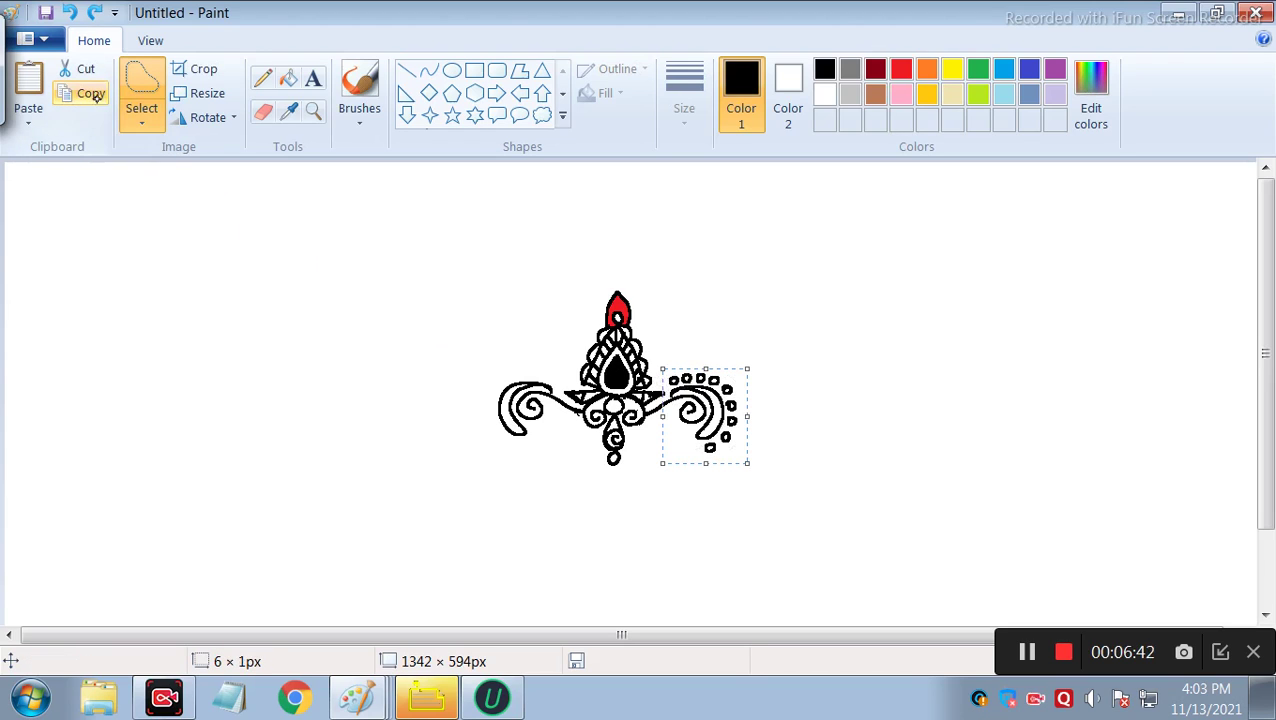
left_click(45, 81)
Flip the pasted row of circles horizontally and place it around the left scroll's outer edge
left_click(208, 117)
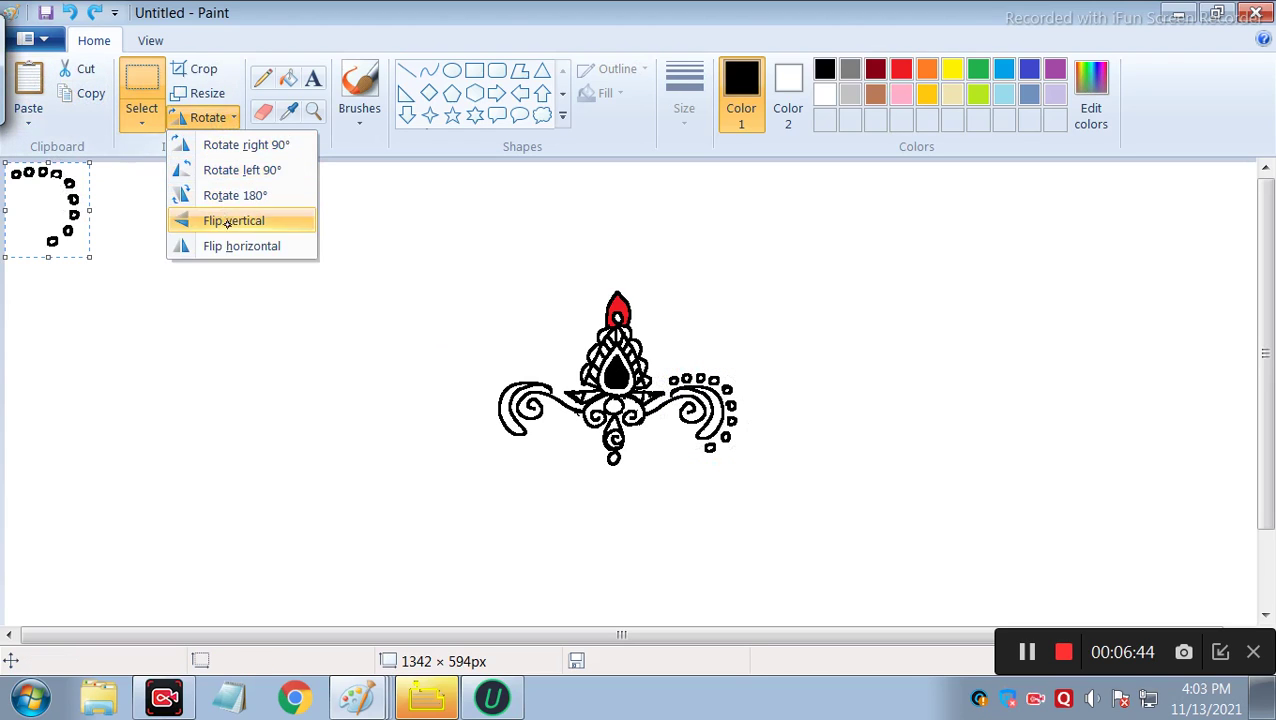
left_click(228, 246)
left_click_drag(68, 216, 526, 415)
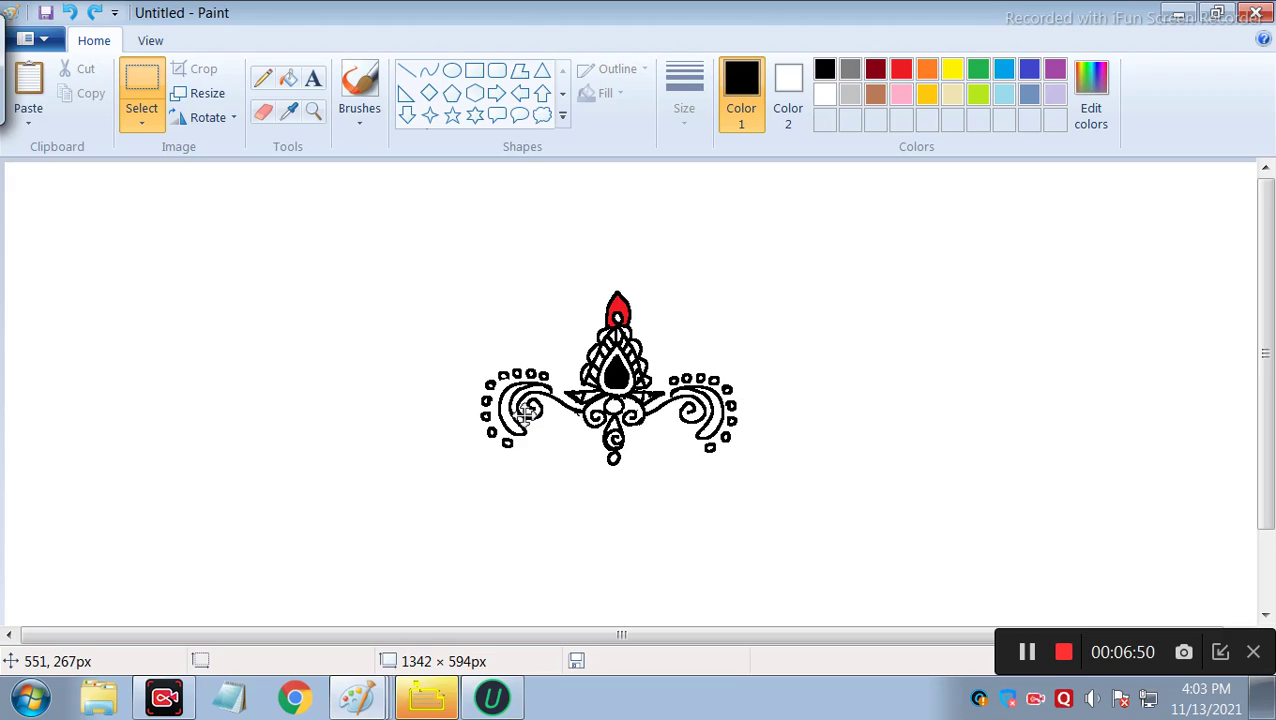
key("ctrl+y")
left_click(411, 418)
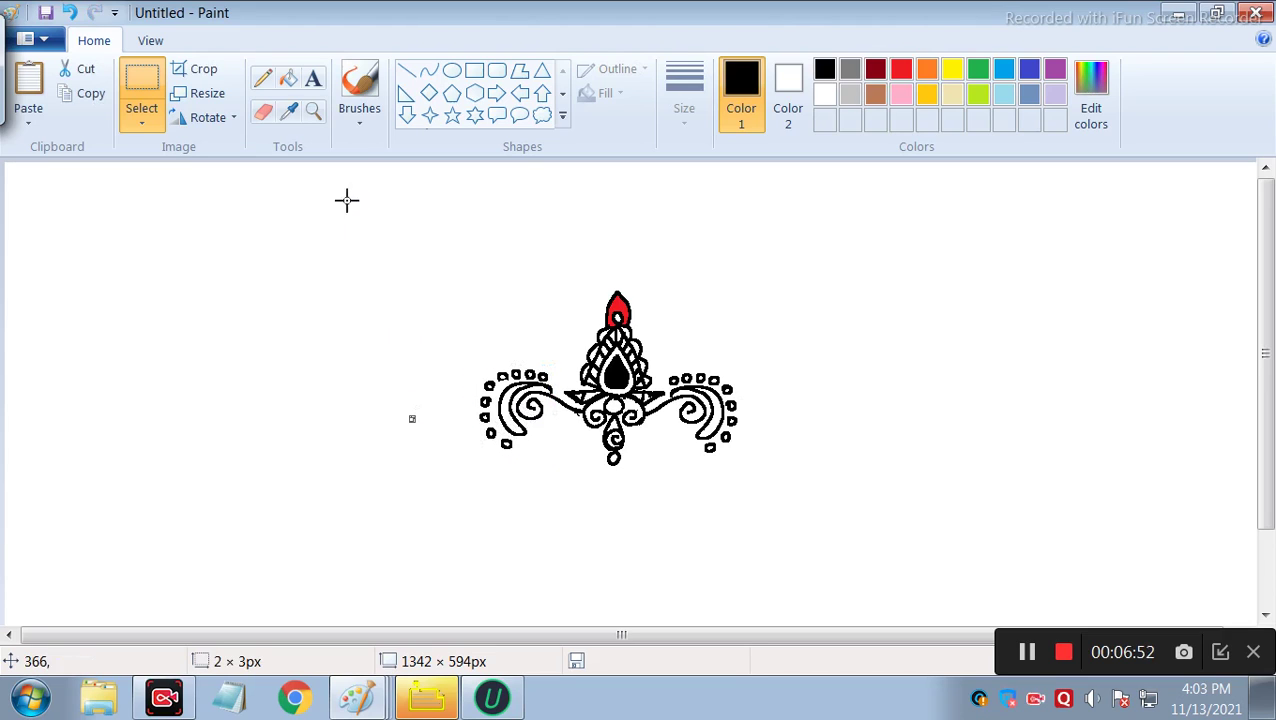
left_click(263, 111)
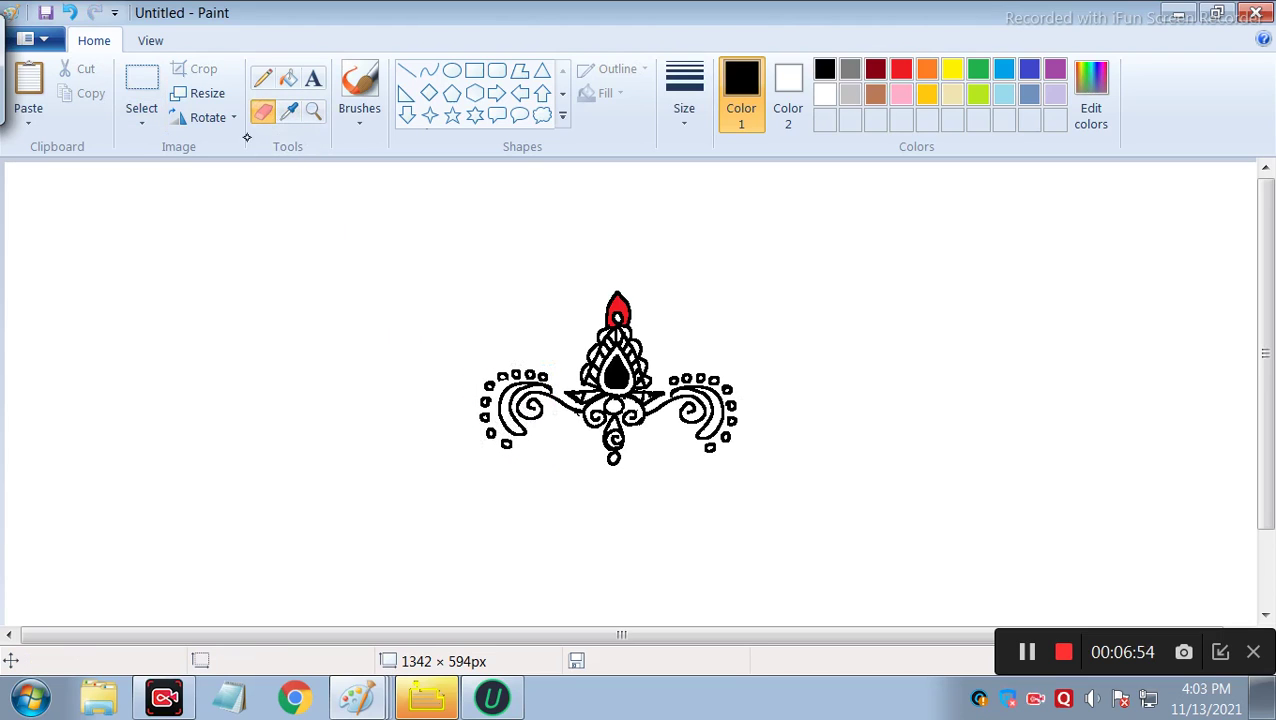
left_click(262, 78)
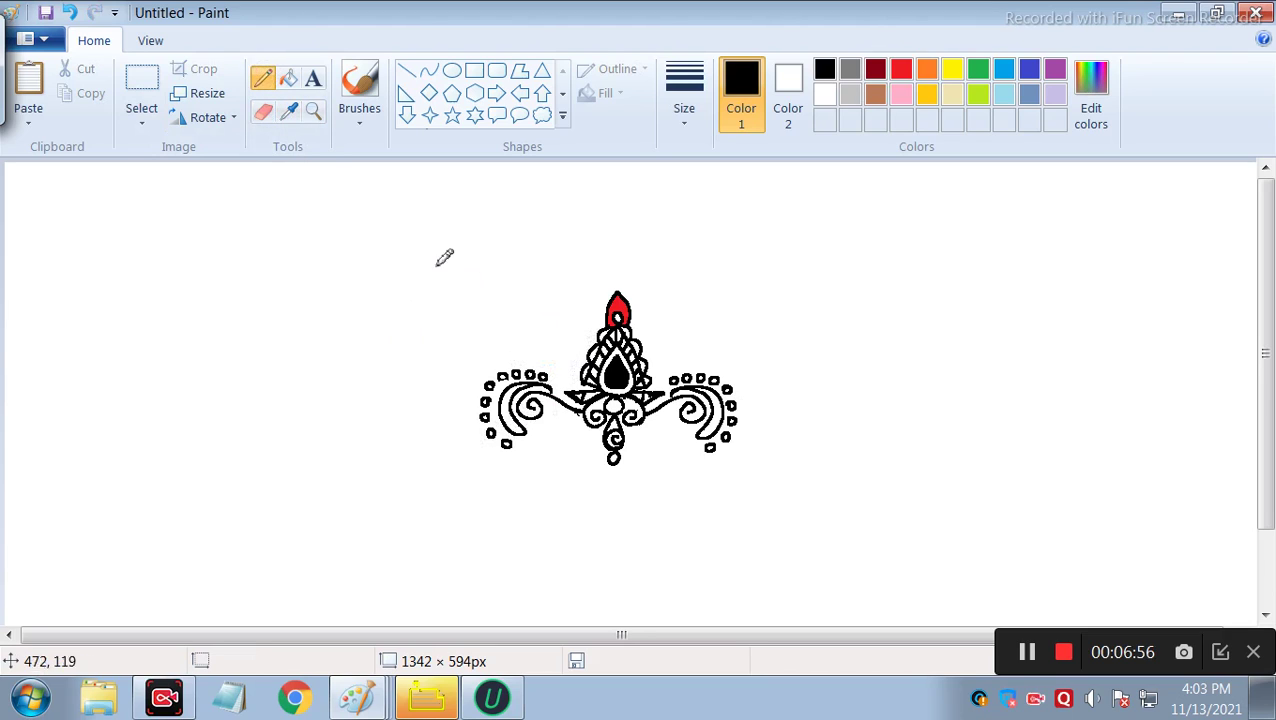
left_click(270, 112)
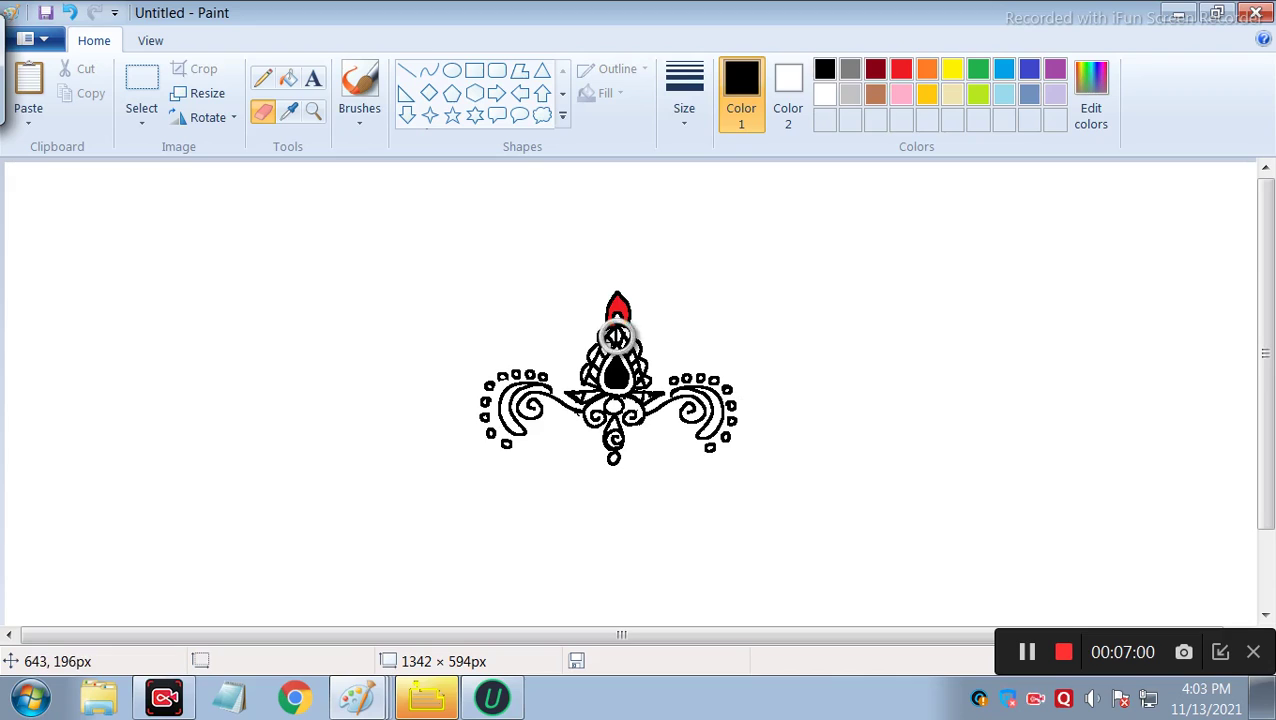
left_click_drag(614, 336, 592, 380)
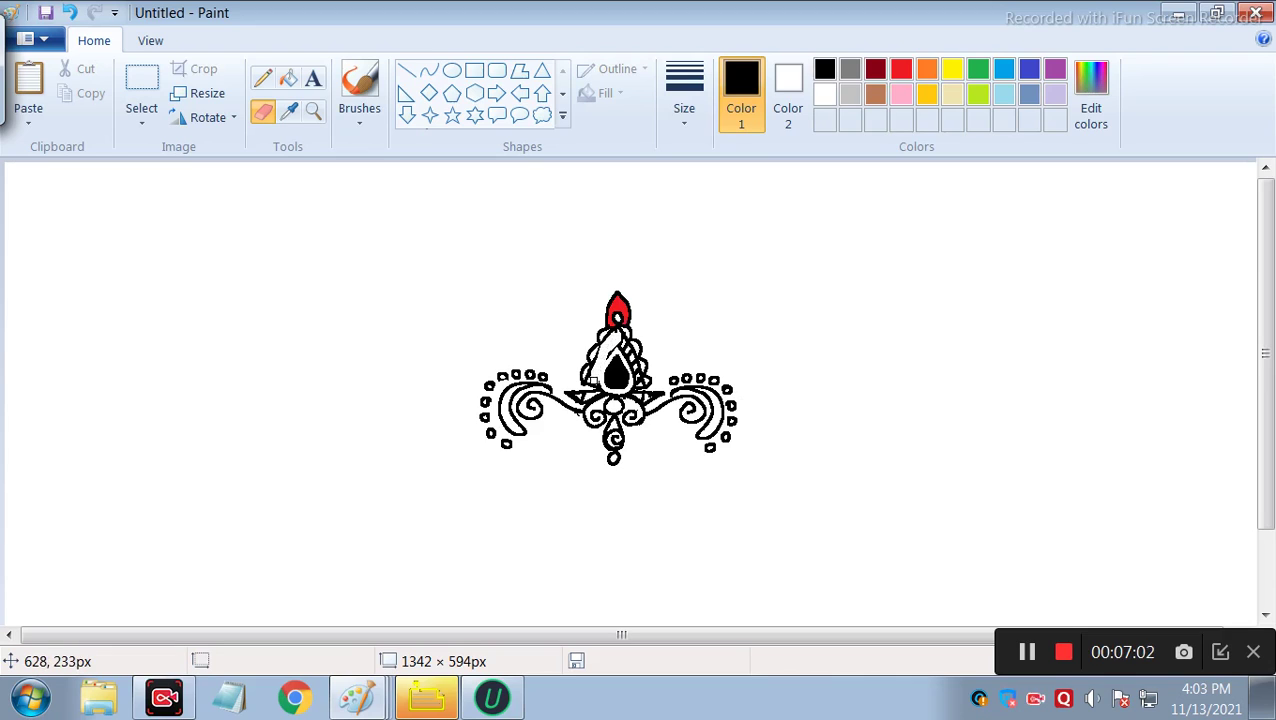
mouse_move(612, 336)
left_mouse_down()
mouse_move(633, 382)
mouse_move(589, 389)
left_mouse_up()
left_click(70, 14)
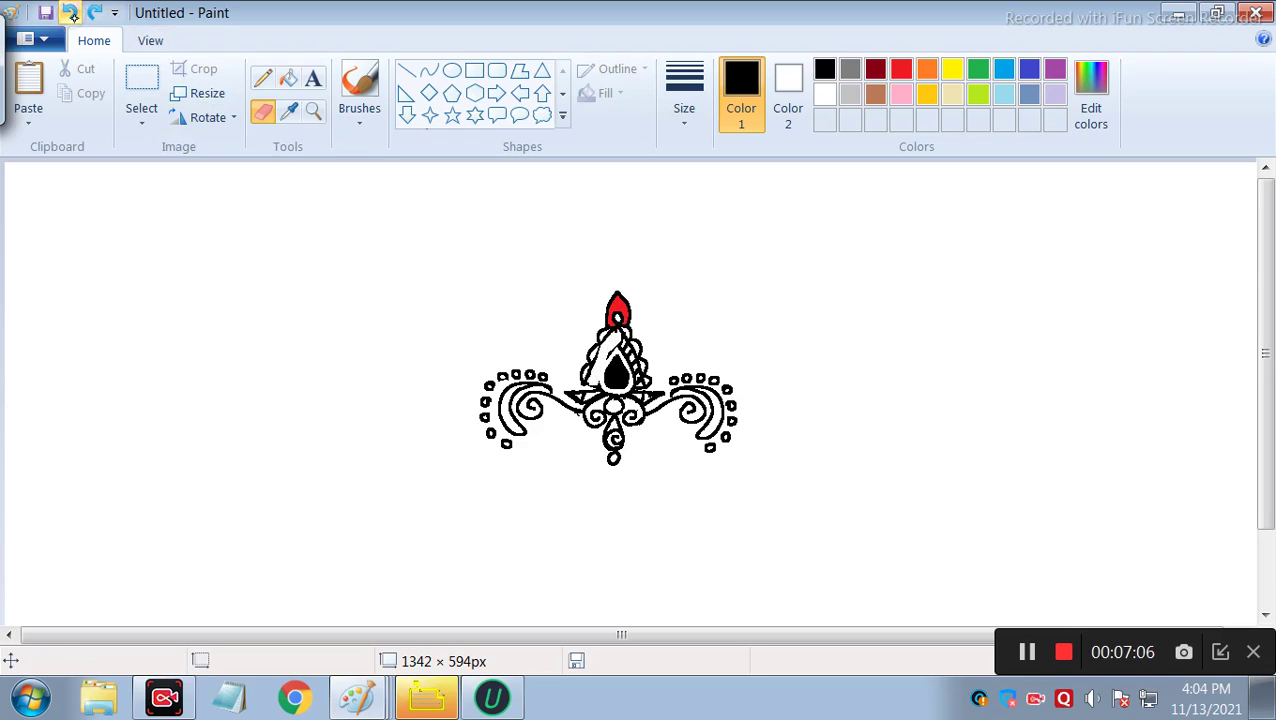
left_click(70, 14)
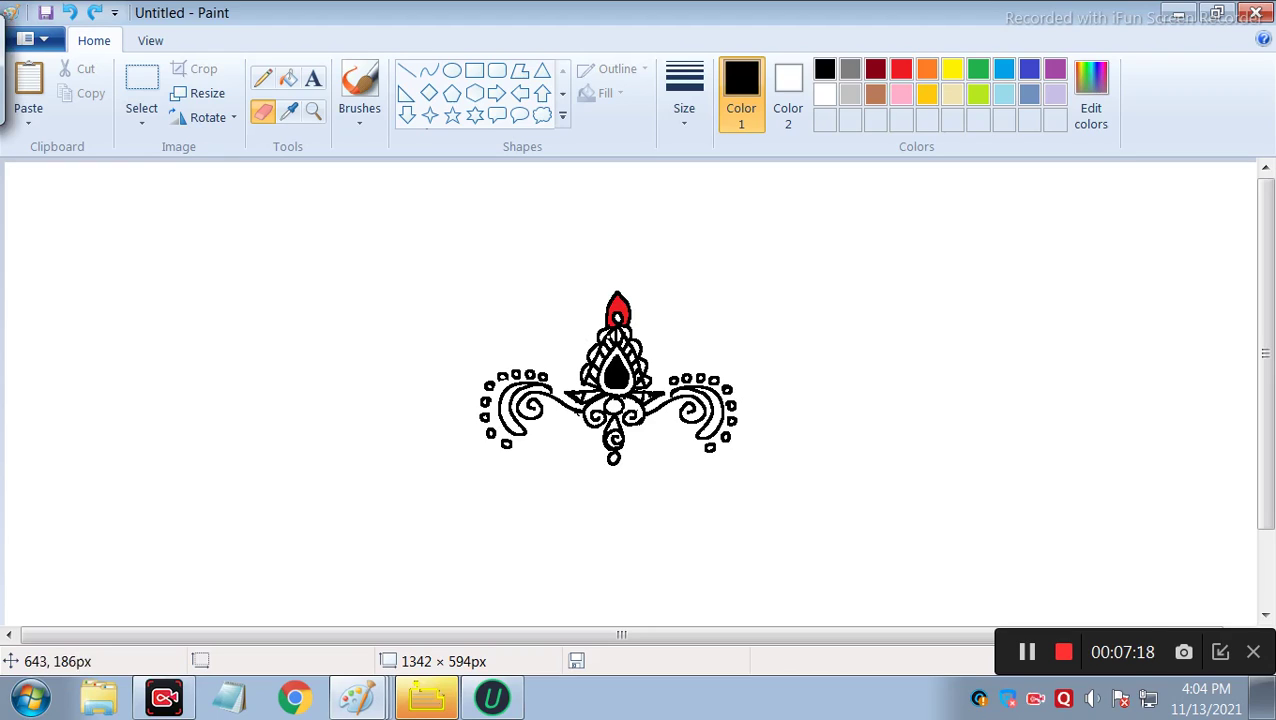
left_click(608, 341)
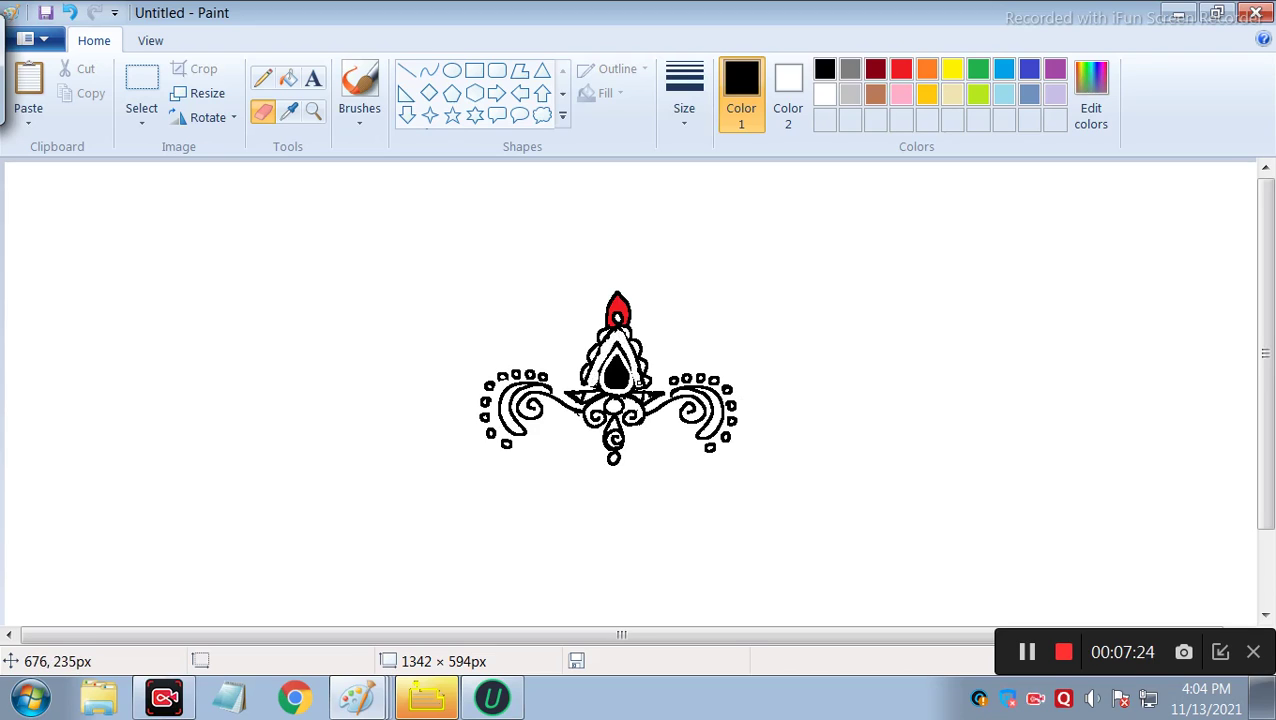
left_click(262, 78)
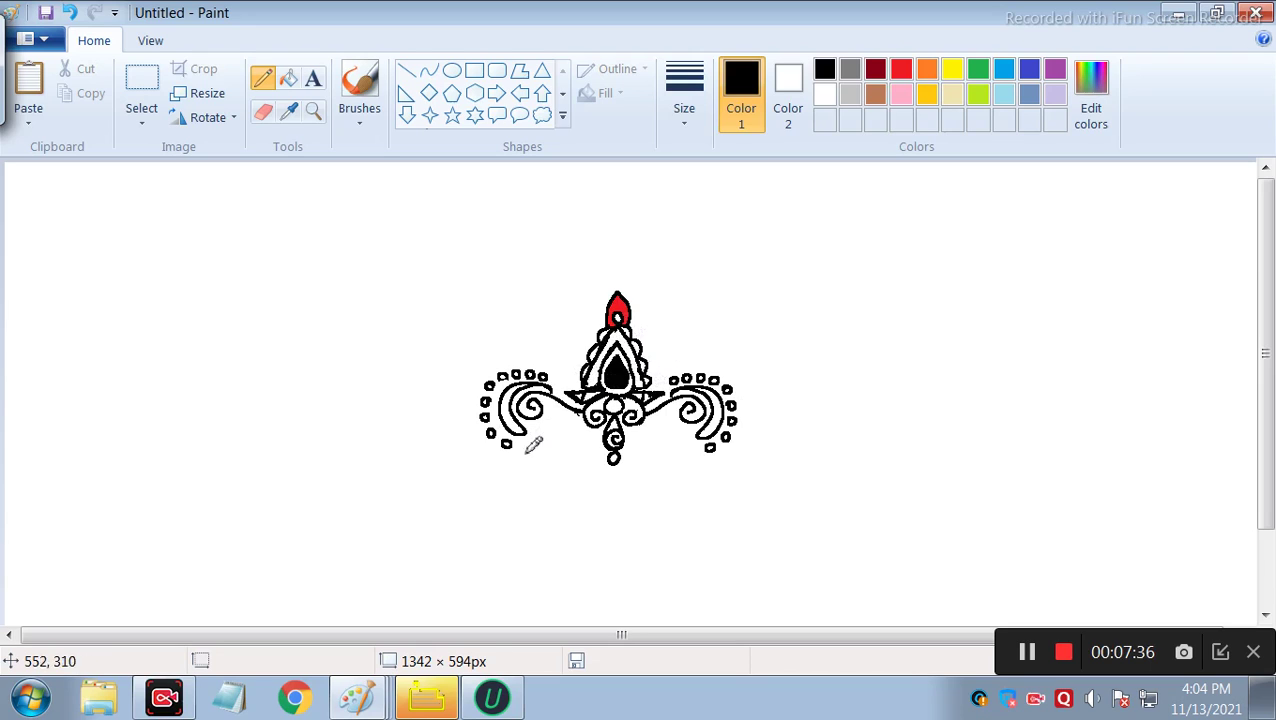
key("ctrl+z")
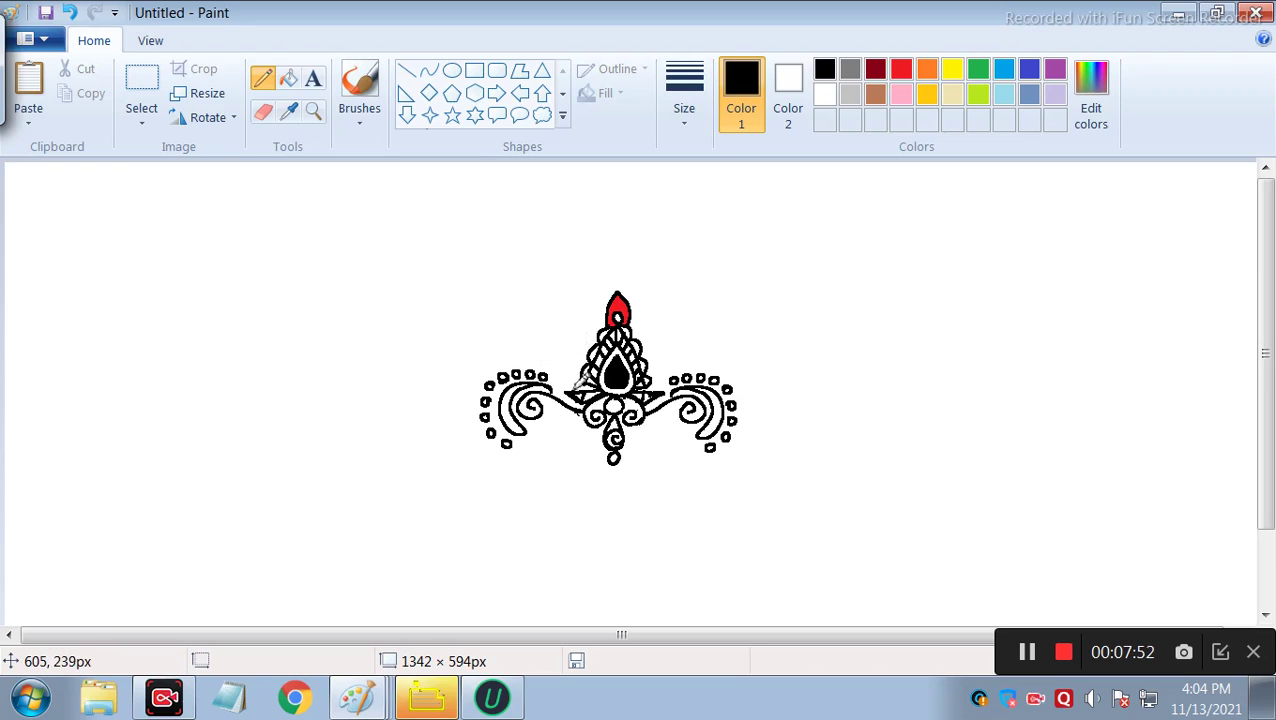
Draw a larger pointed scalloped border in black around the teardrop motif and shade its tip and side lobes red with the pencil
mouse_move(577, 390)
left_mouse_down()
mouse_move(581, 315)
mouse_move(623, 271)
mouse_move(650, 312)
mouse_move(644, 330)
mouse_move(664, 345)
mouse_move(662, 380)
left_mouse_up()
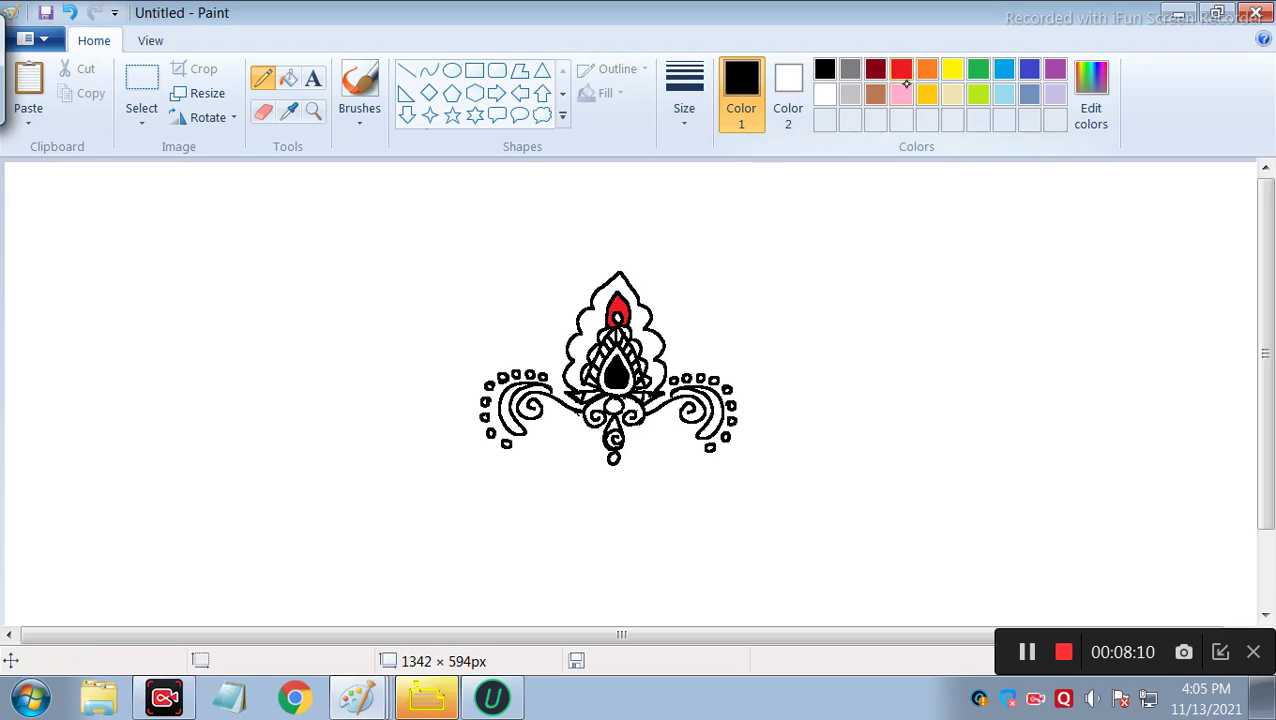
left_click(901, 72)
mouse_move(589, 337)
left_mouse_down()
mouse_move(599, 303)
mouse_move(611, 326)
mouse_move(598, 289)
mouse_move(627, 279)
left_mouse_up()
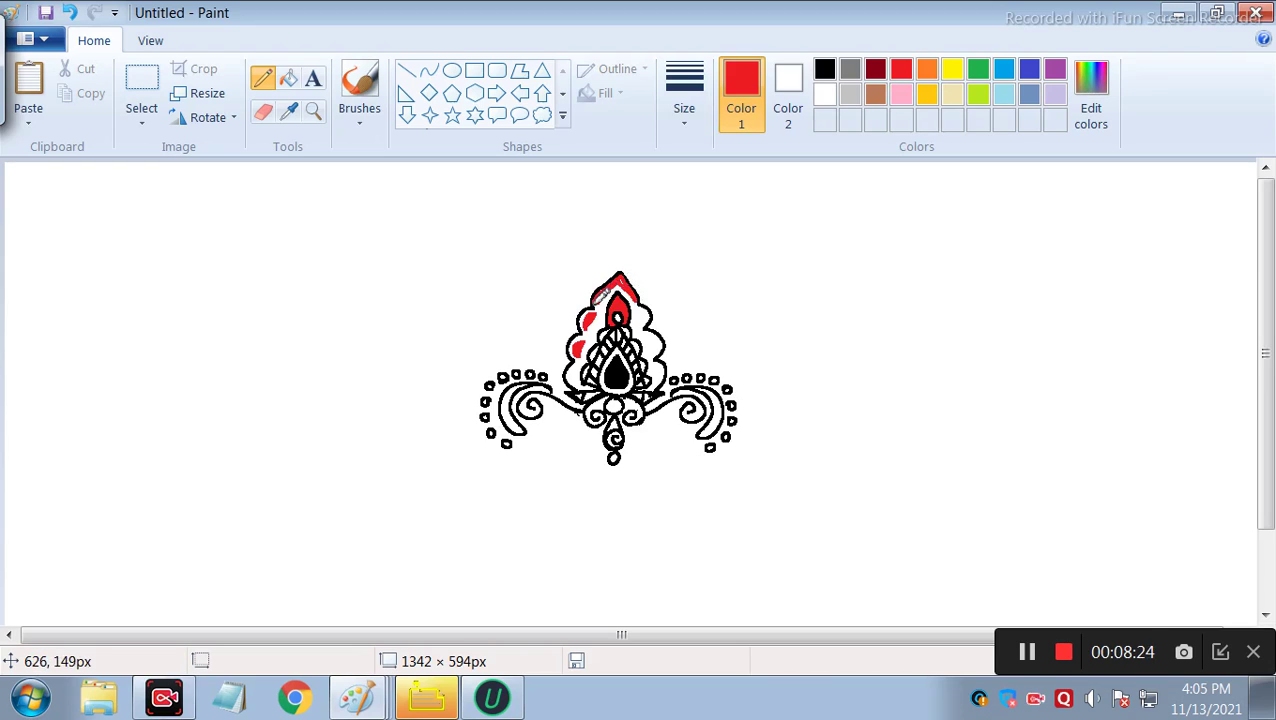
left_click_drag(598, 292, 613, 278)
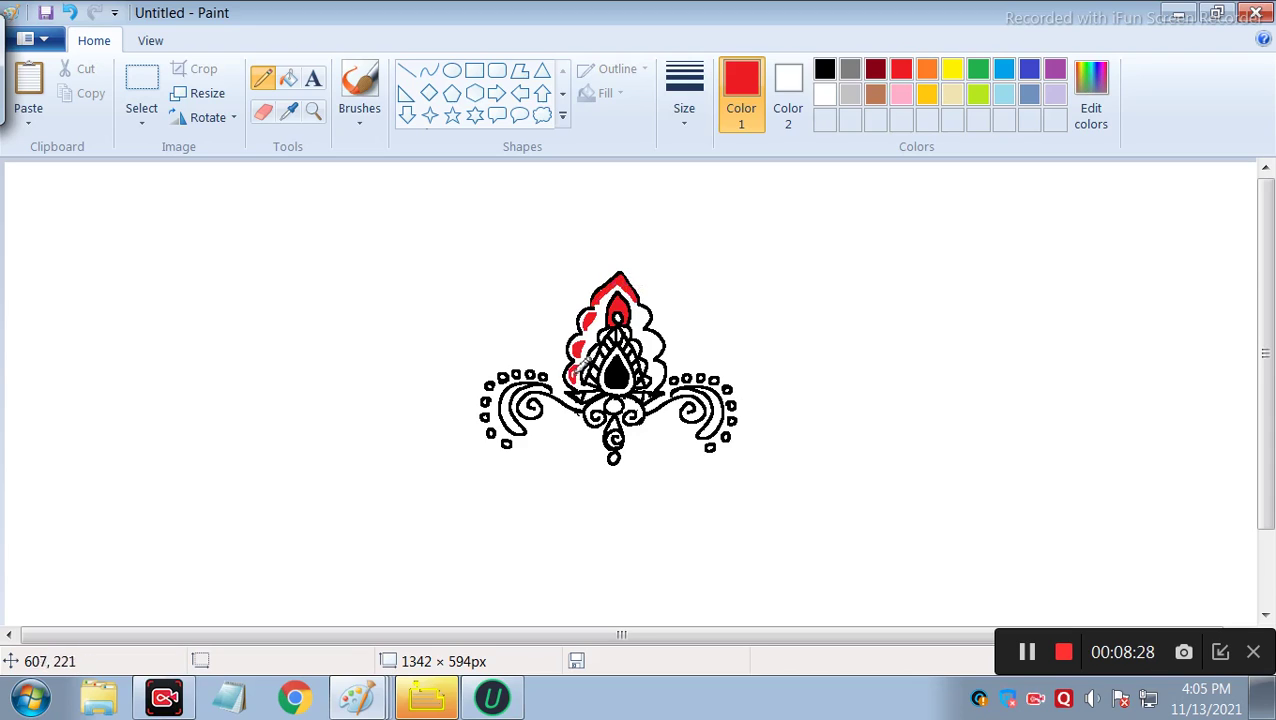
left_click_drag(570, 369, 581, 368)
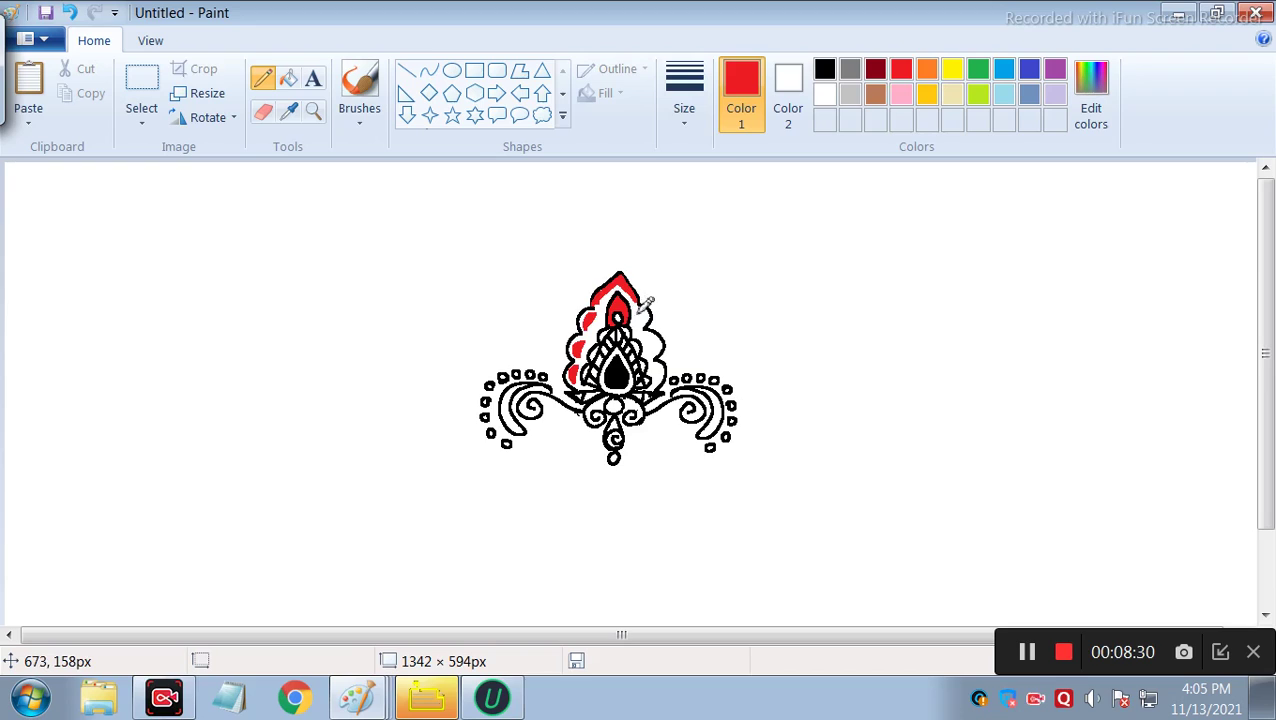
left_click_drag(645, 301, 660, 344)
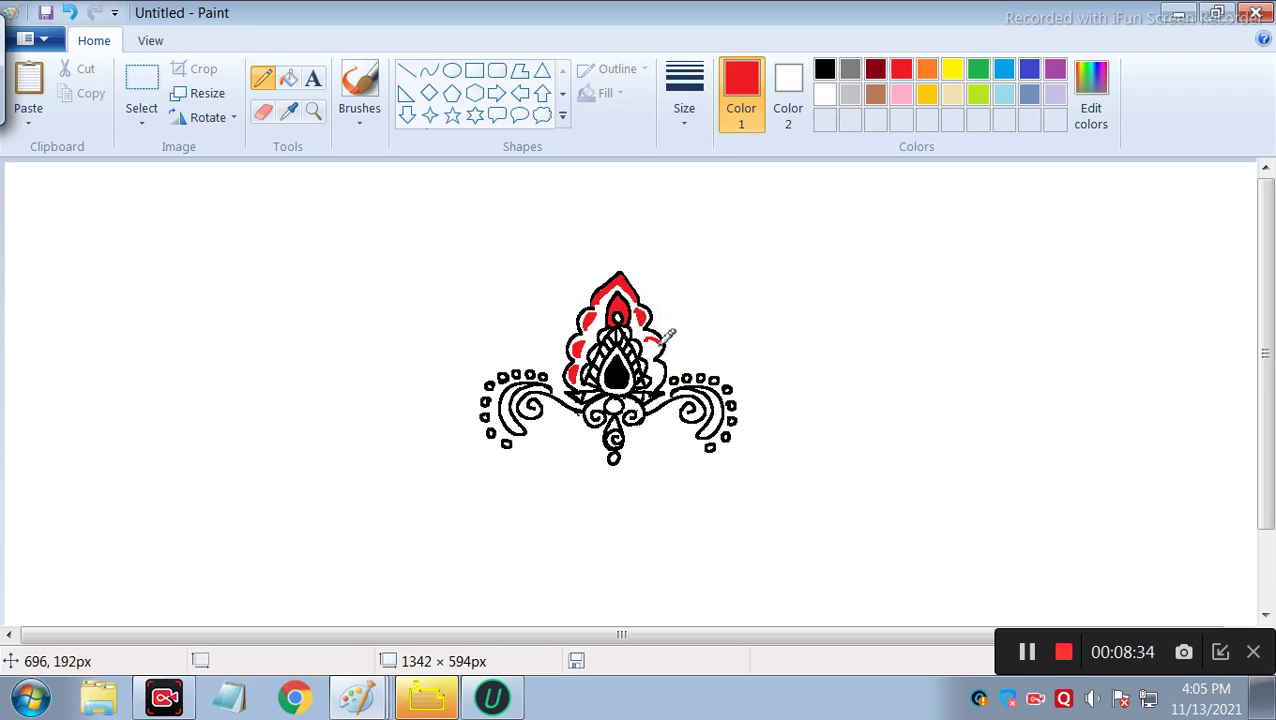
key("ctrl")
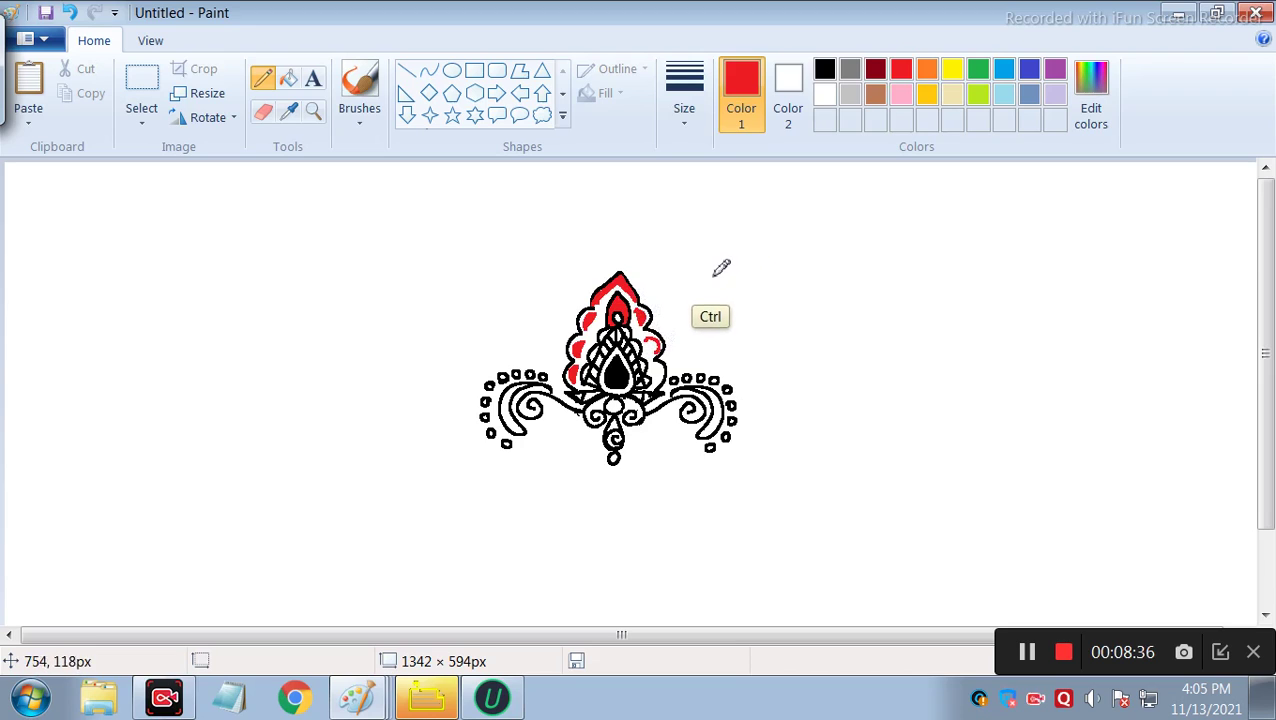
key("ctrl+z")
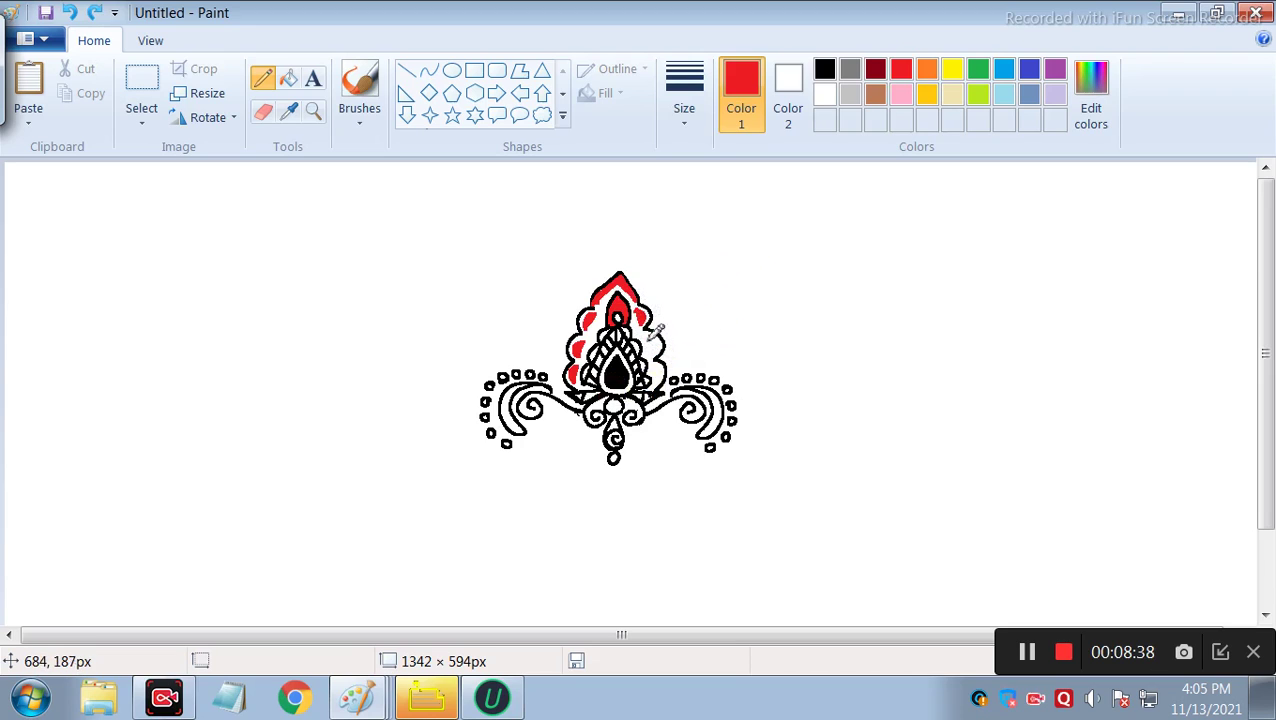
mouse_move(648, 340)
left_mouse_down()
mouse_move(662, 375)
mouse_move(671, 344)
mouse_move(660, 369)
left_mouse_up()
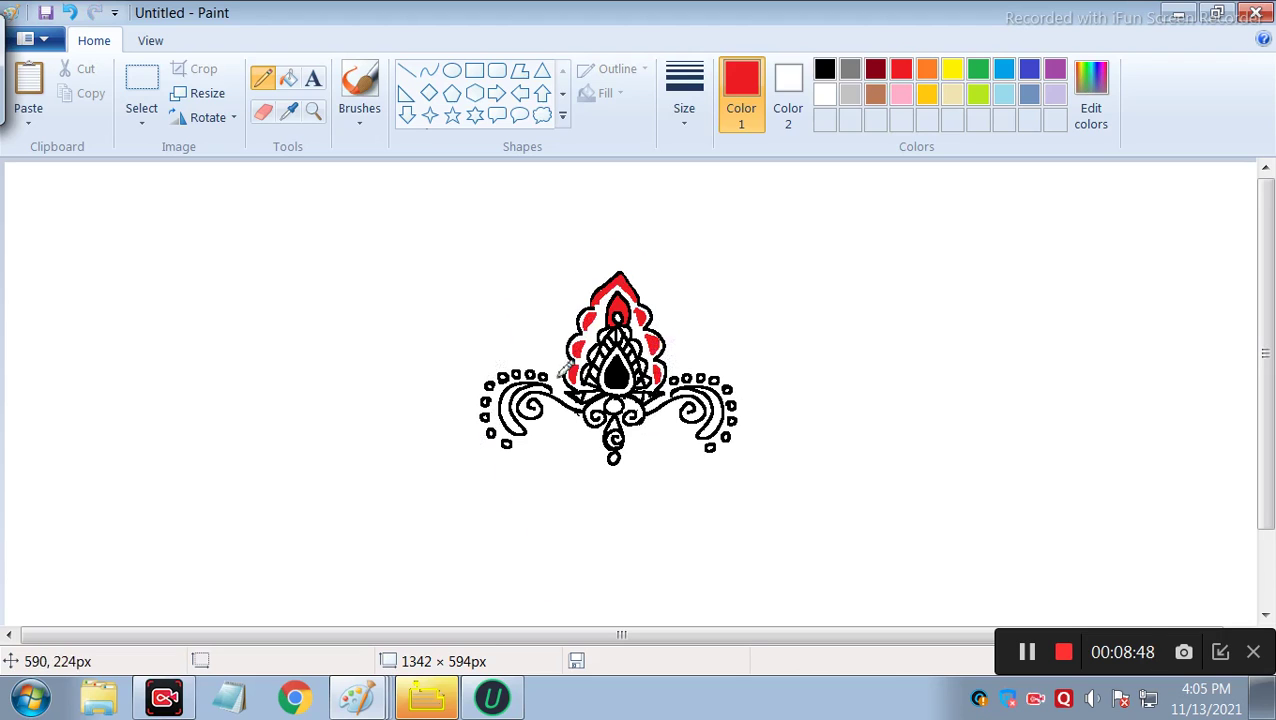
Fill the central teardrop with red and redraw its outline in black with the pencil
left_click(826, 70)
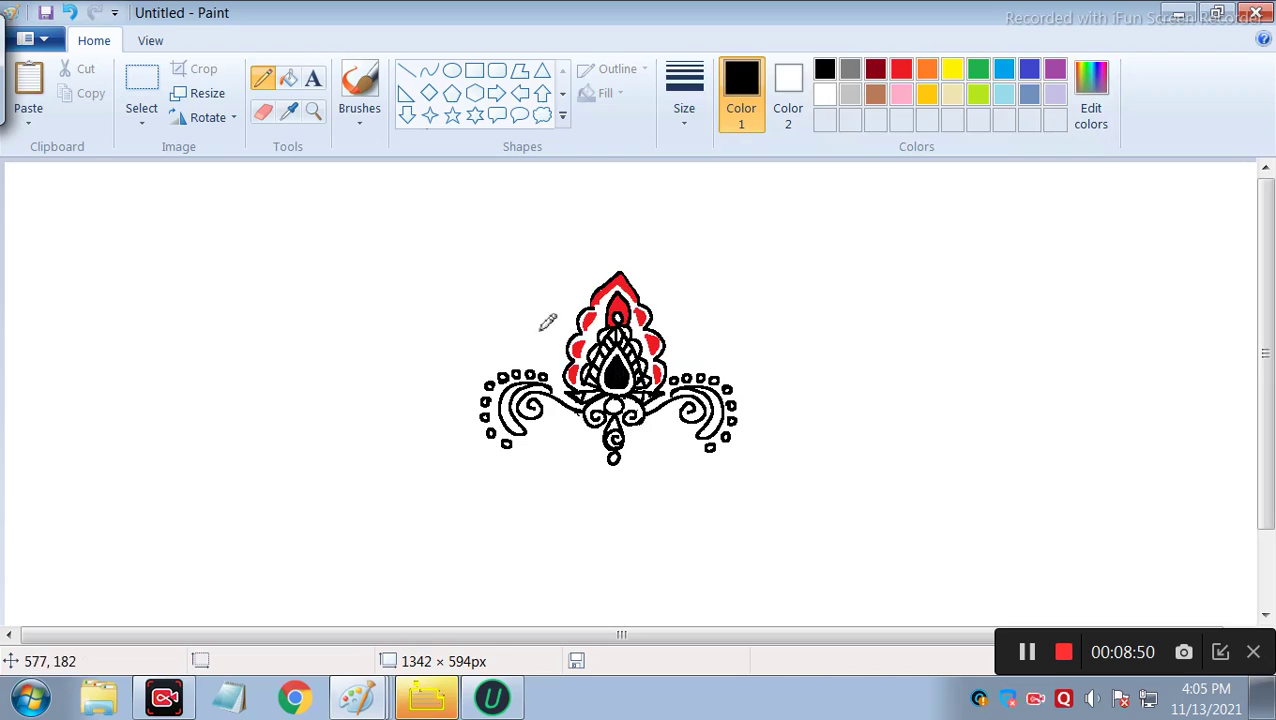
left_click(289, 79)
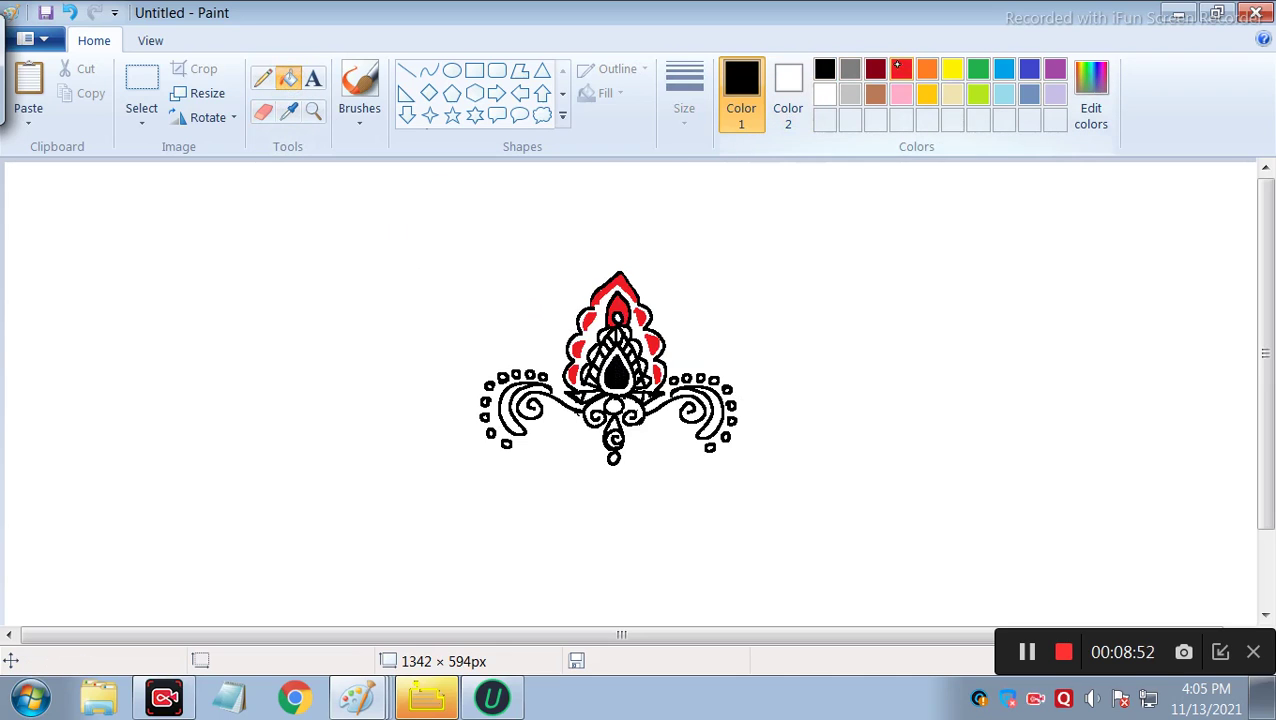
left_click(901, 69)
left_click(622, 374)
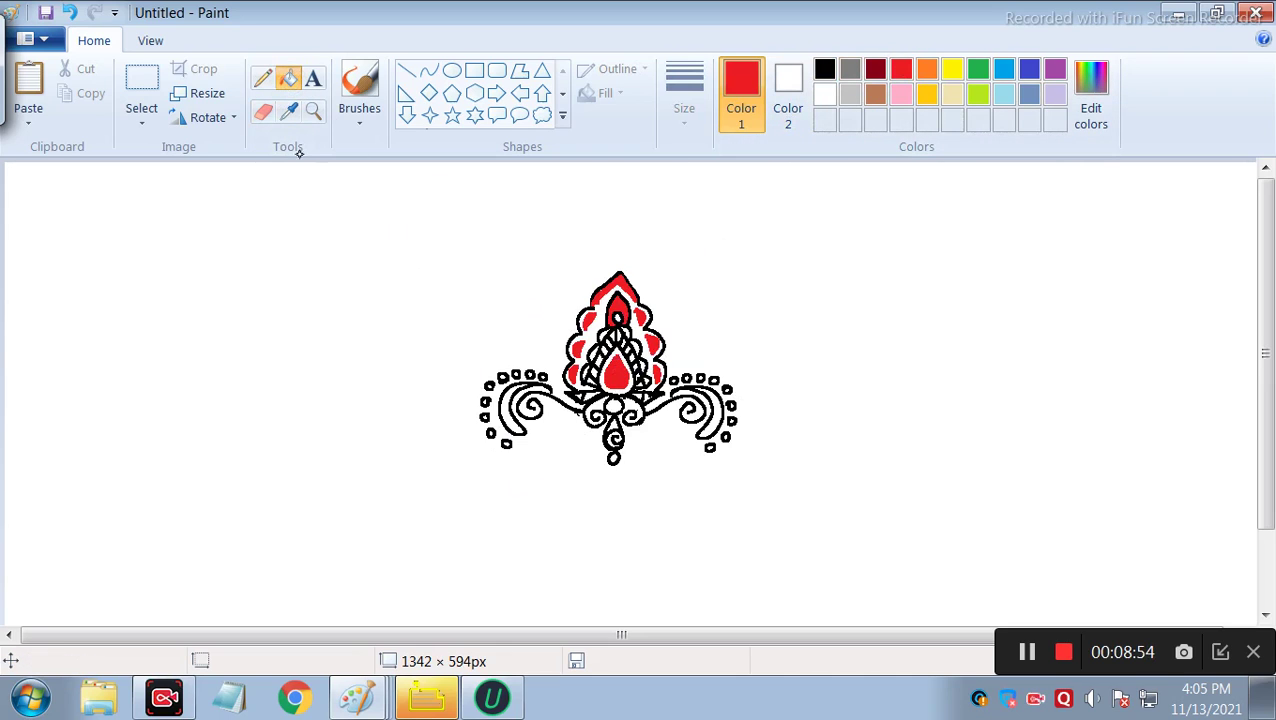
left_click(262, 78)
left_click(825, 69)
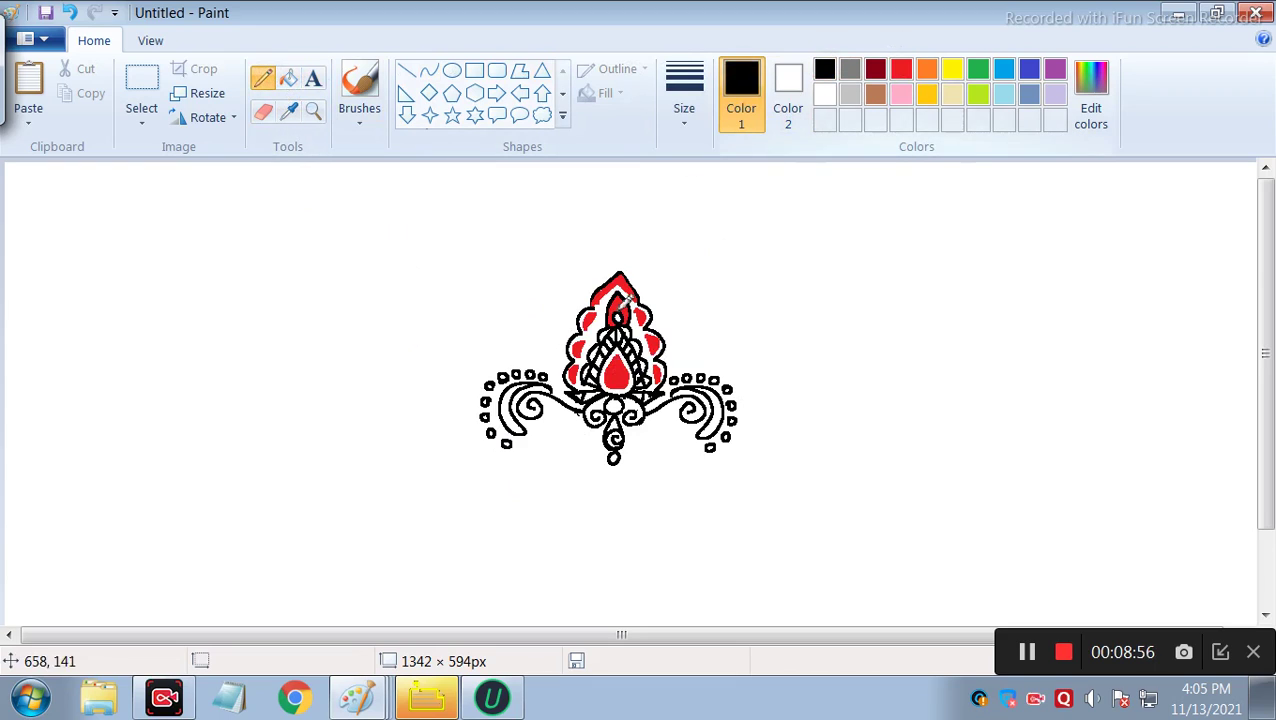
mouse_move(609, 354)
left_mouse_down()
mouse_move(600, 384)
mouse_move(632, 382)
left_mouse_up()
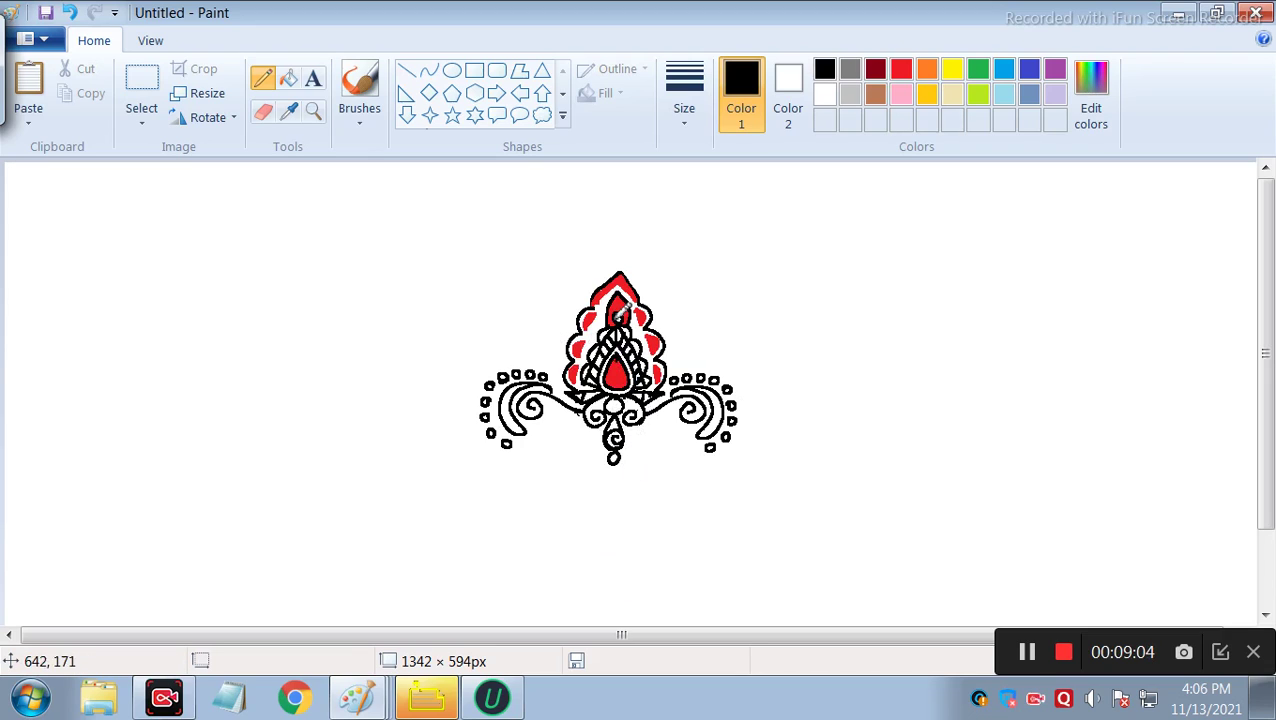
Draw small black circles at the tip of the outer scalloped border and beside the lobes on both sides
mouse_move(620, 266)
left_mouse_down()
mouse_move(621, 254)
mouse_move(677, 351)
left_mouse_up()
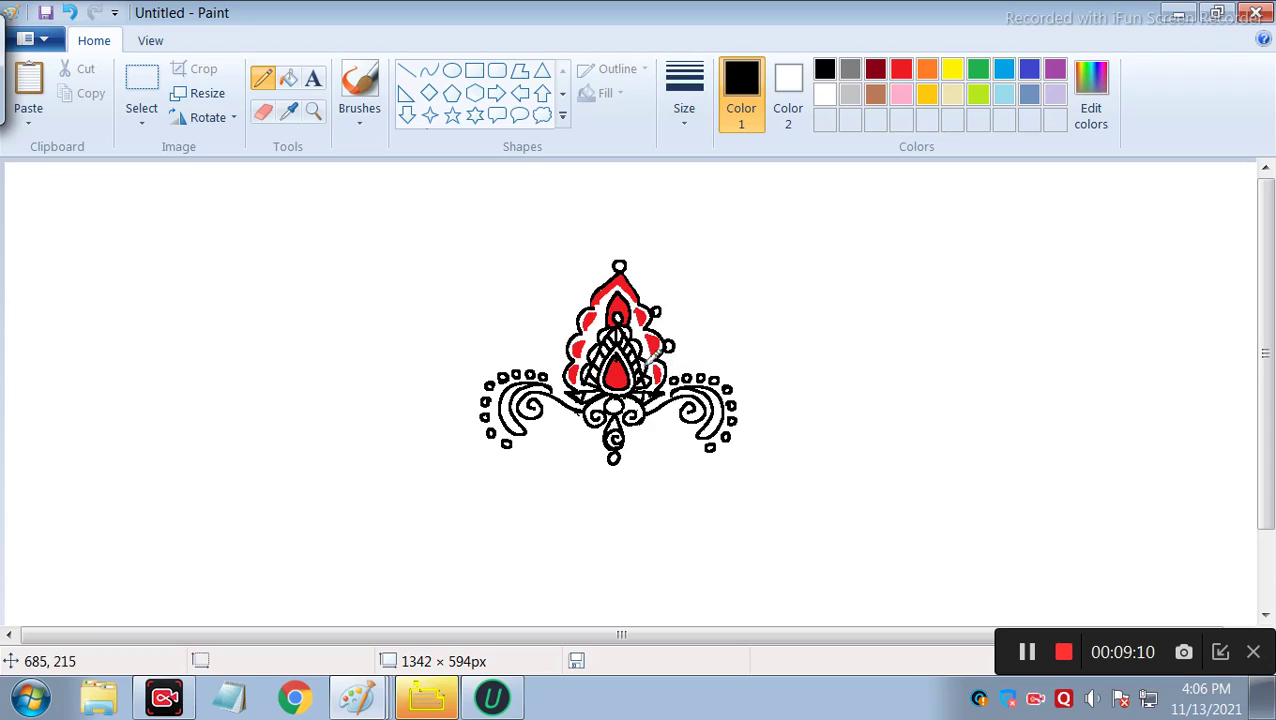
left_click_drag(572, 368, 564, 358)
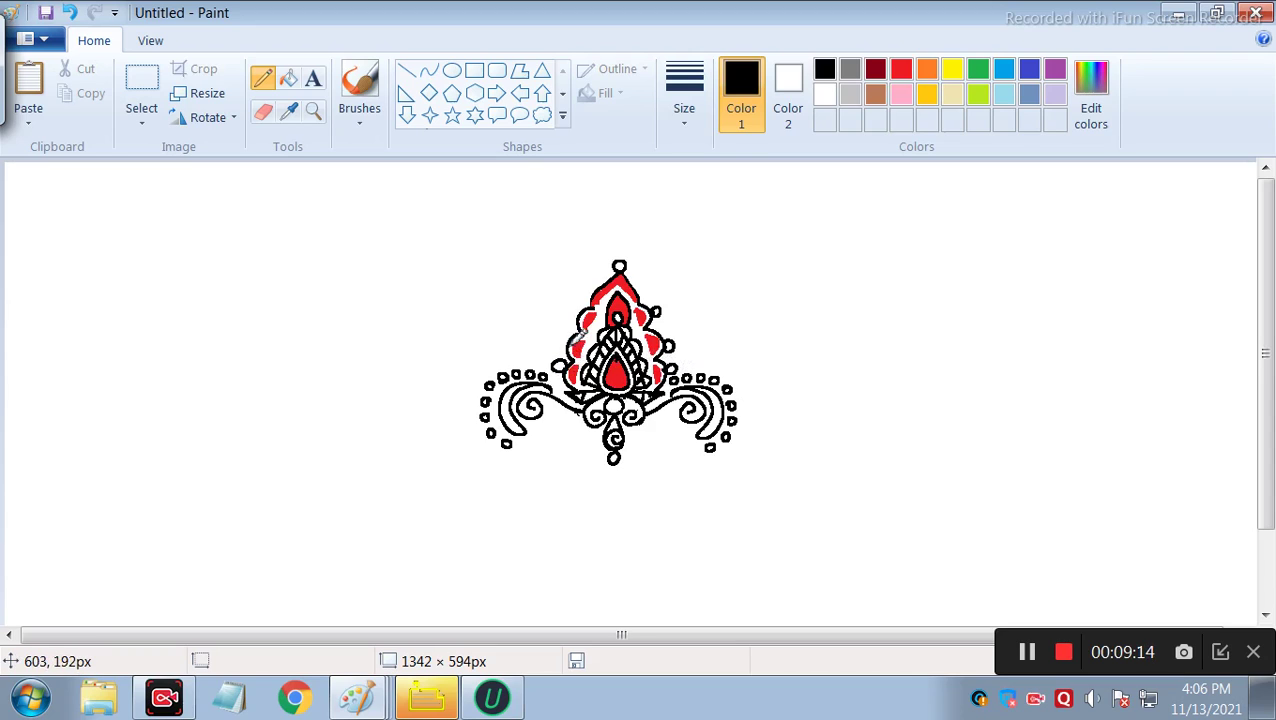
left_click_drag(568, 348, 581, 309)
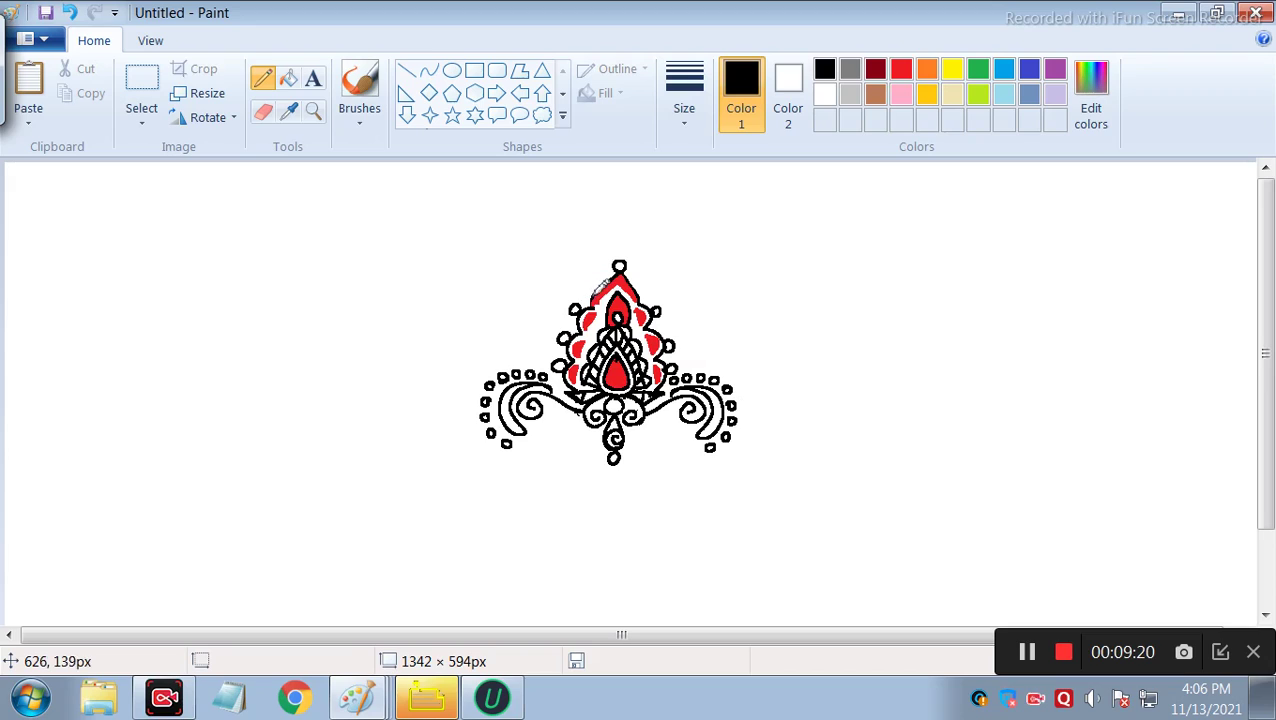
Draw a pointed petal outline around the circle at the motif's tip and erase the petal's right half
mouse_move(595, 296)
left_mouse_down()
mouse_move(599, 306)
mouse_move(604, 280)
left_mouse_up()
mouse_move(600, 283)
left_mouse_down()
mouse_move(593, 263)
mouse_move(626, 223)
mouse_move(650, 262)
mouse_move(640, 292)
left_mouse_up()
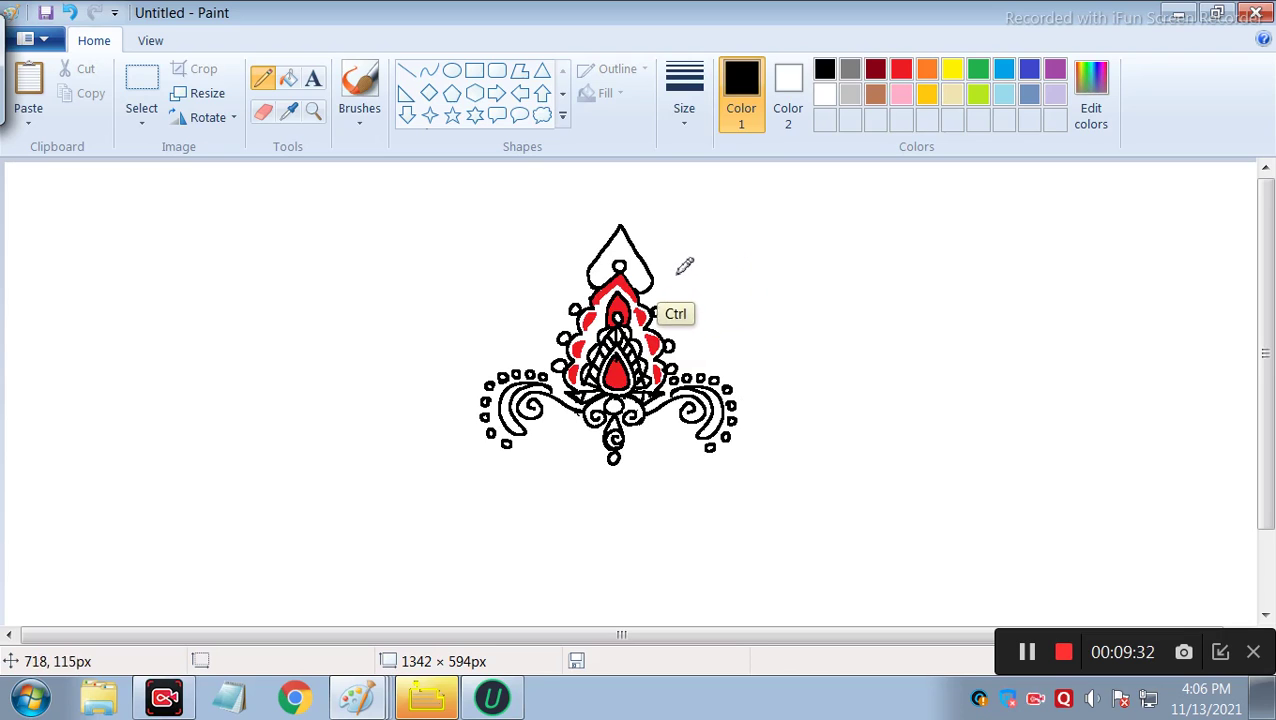
key("ctrl+z")
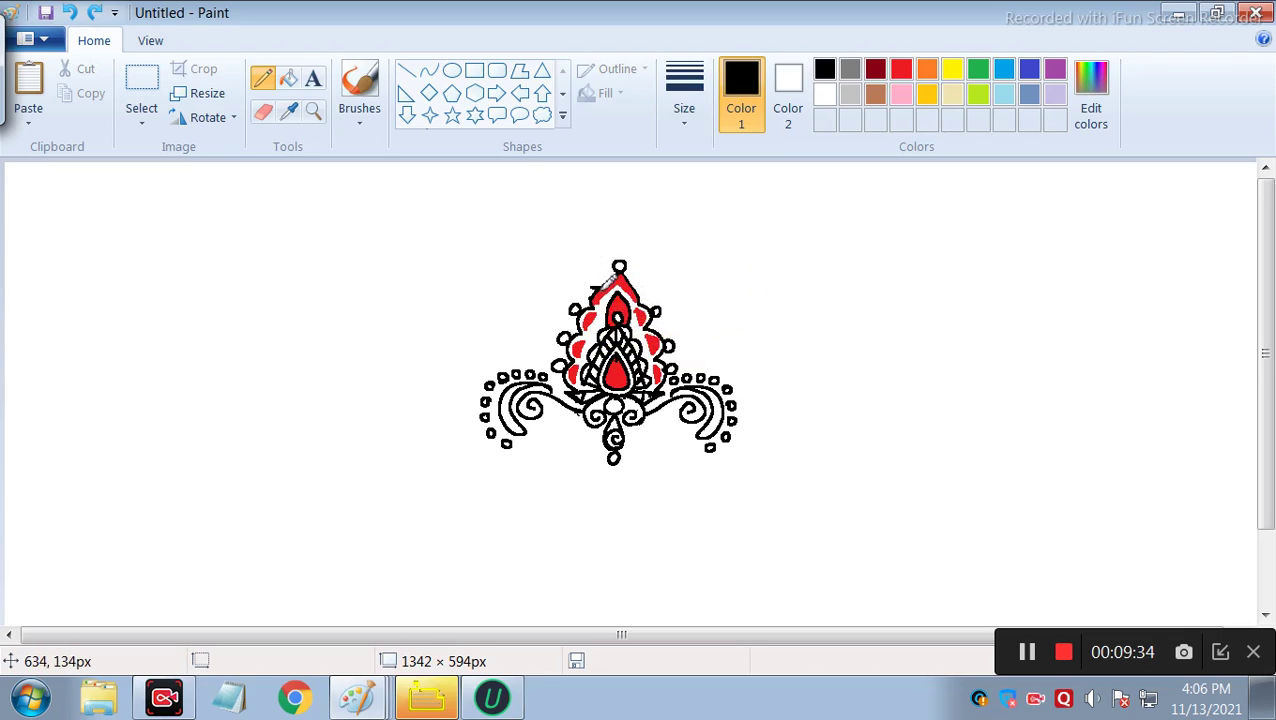
left_click(97, 12)
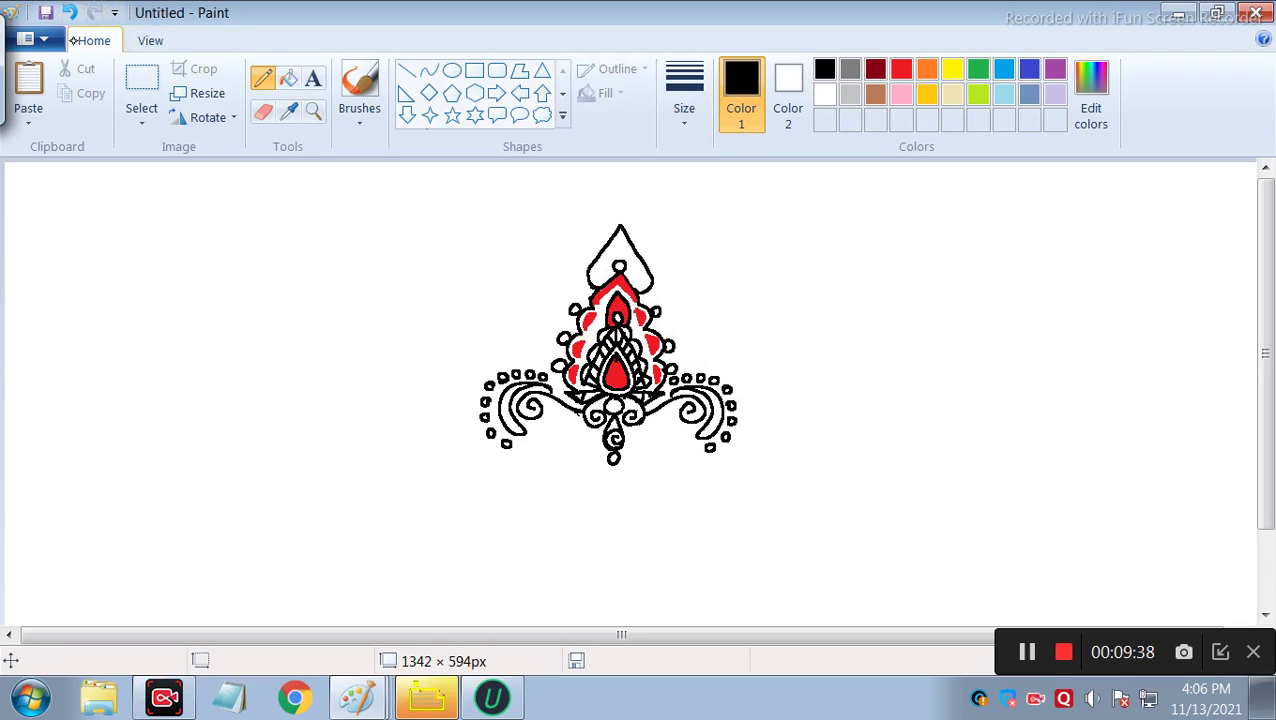
left_click(263, 111)
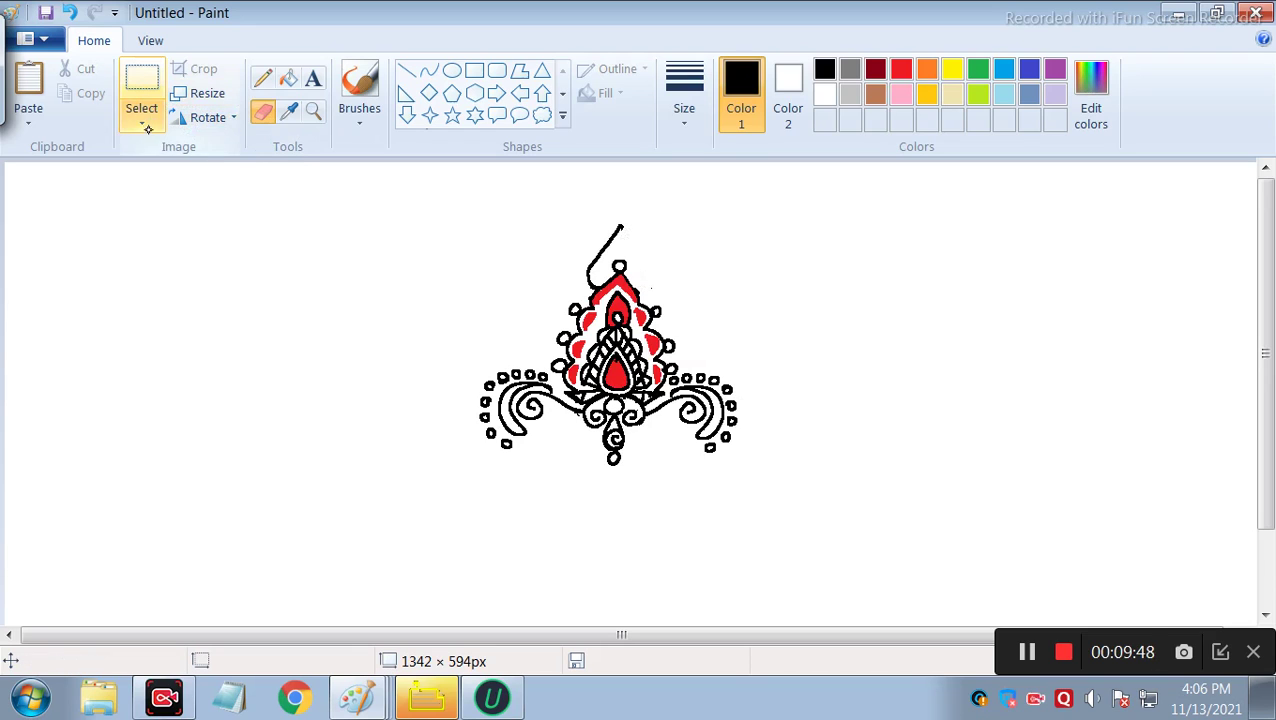
Complete the pointed petal outline at the motif's tip with a horizontally flipped copy of its left half
left_click(141, 118)
left_click(195, 198)
mouse_move(606, 230)
left_mouse_down()
mouse_move(584, 234)
mouse_move(632, 216)
mouse_move(624, 251)
mouse_move(580, 300)
mouse_move(573, 240)
left_mouse_up()
left_click(91, 93)
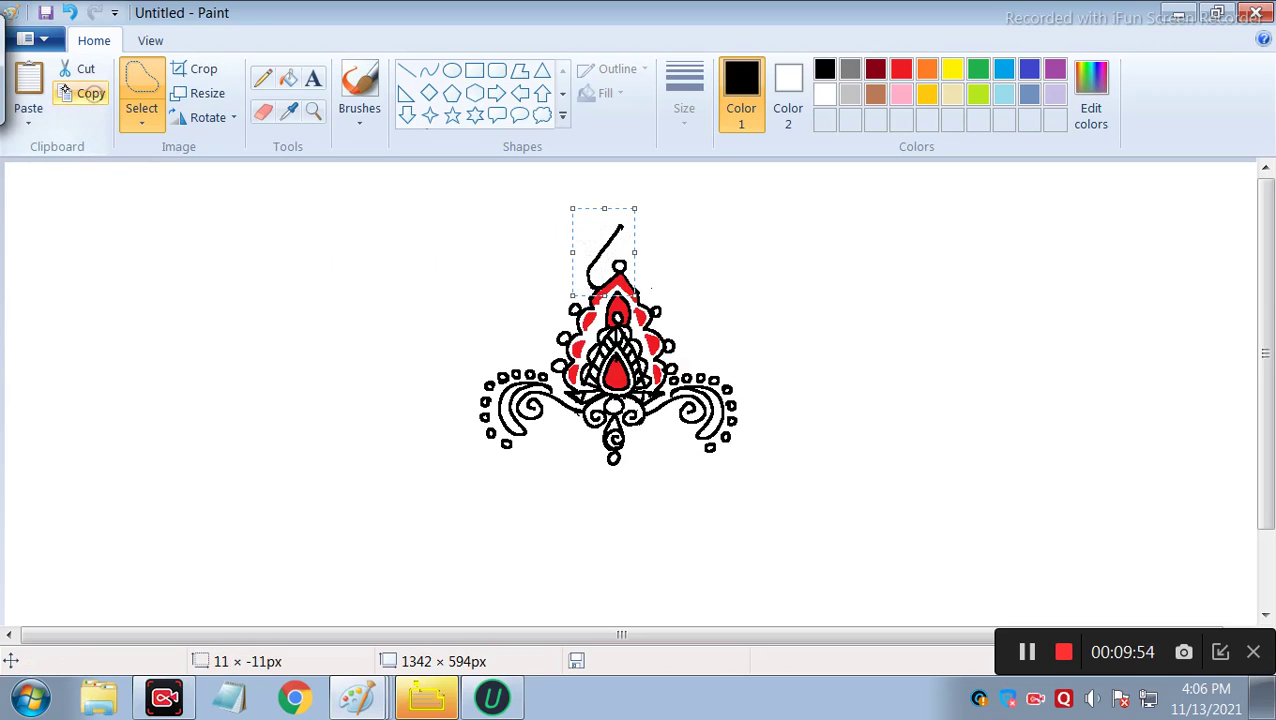
left_click(28, 82)
left_click(210, 117)
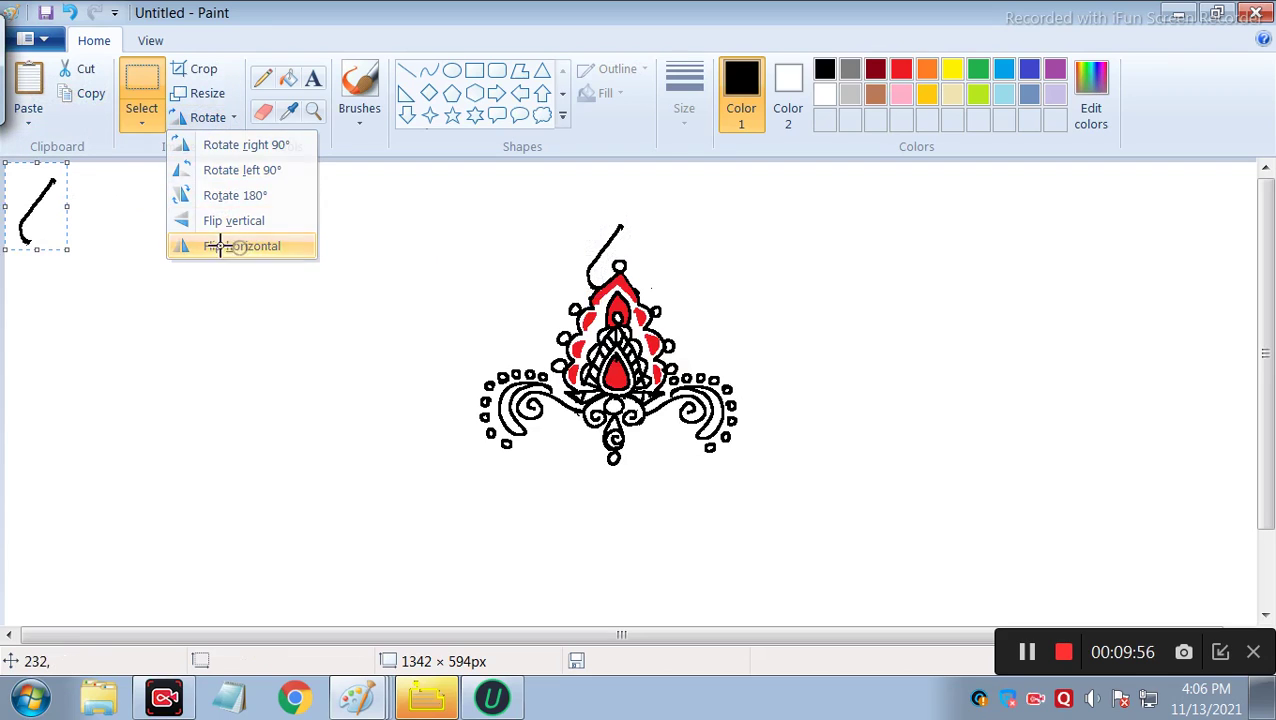
left_click(222, 245)
left_click_drag(112, 237, 649, 262)
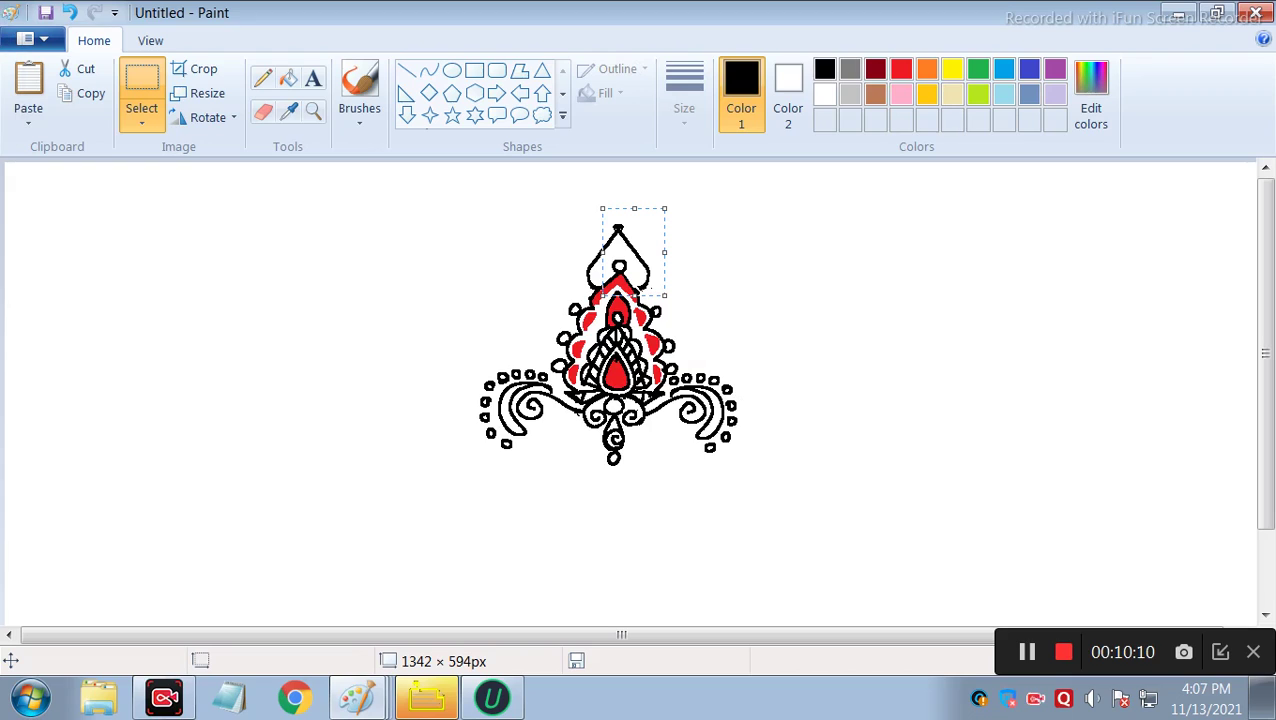
key("Right")
left_click(254, 244)
Draw dividing lines inside the tip petal with the black pencil and add a solid black dot in each of its three sections
left_click(262, 78)
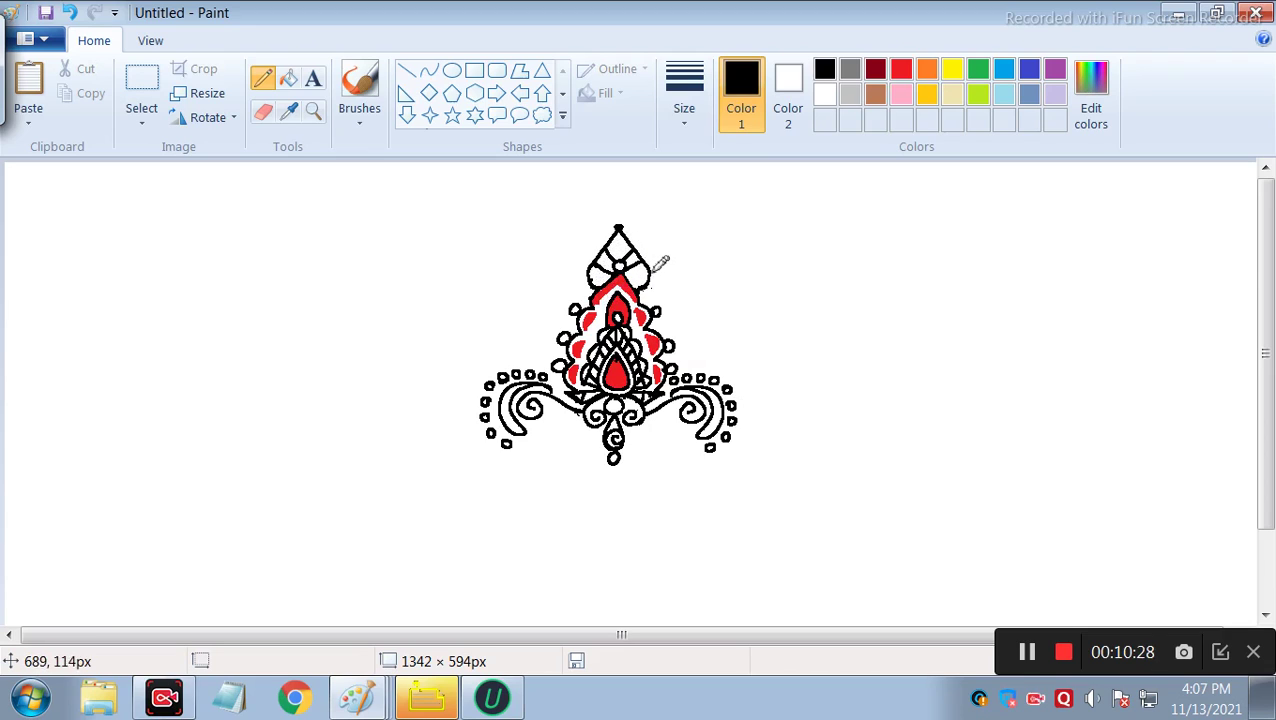
key("ctrl+z")
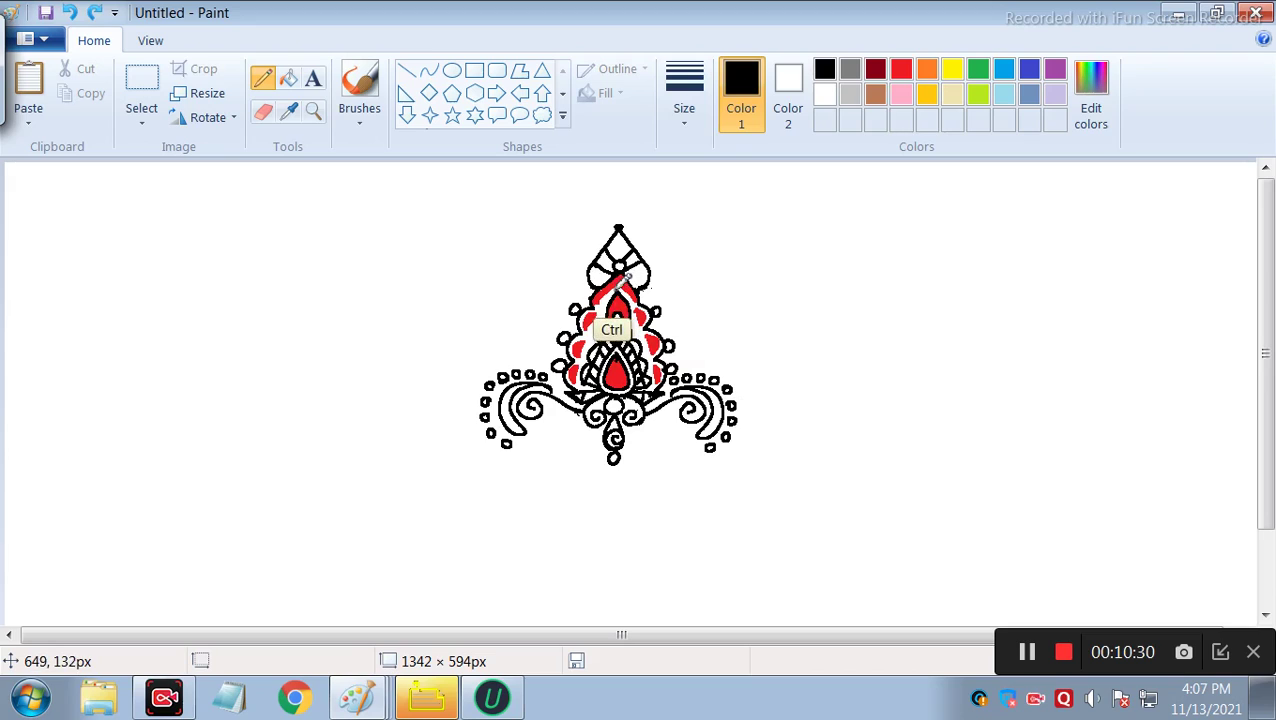
key("ctrl+z")
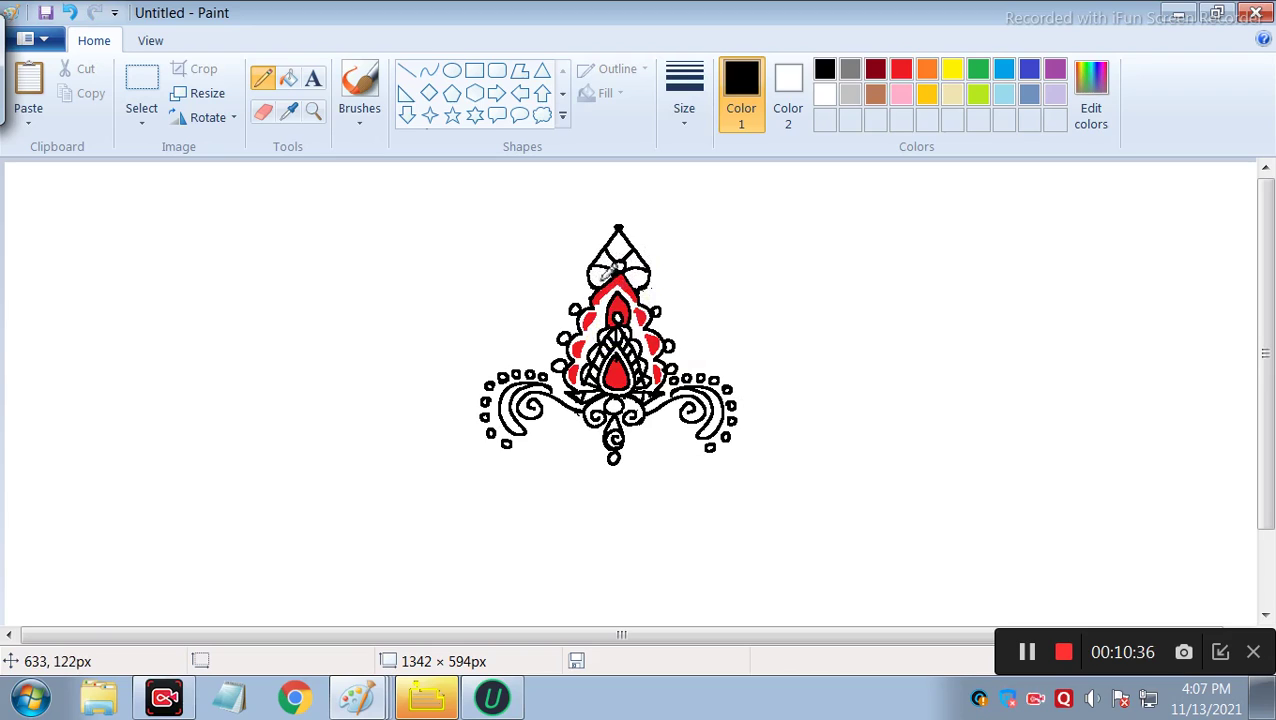
left_click(599, 271)
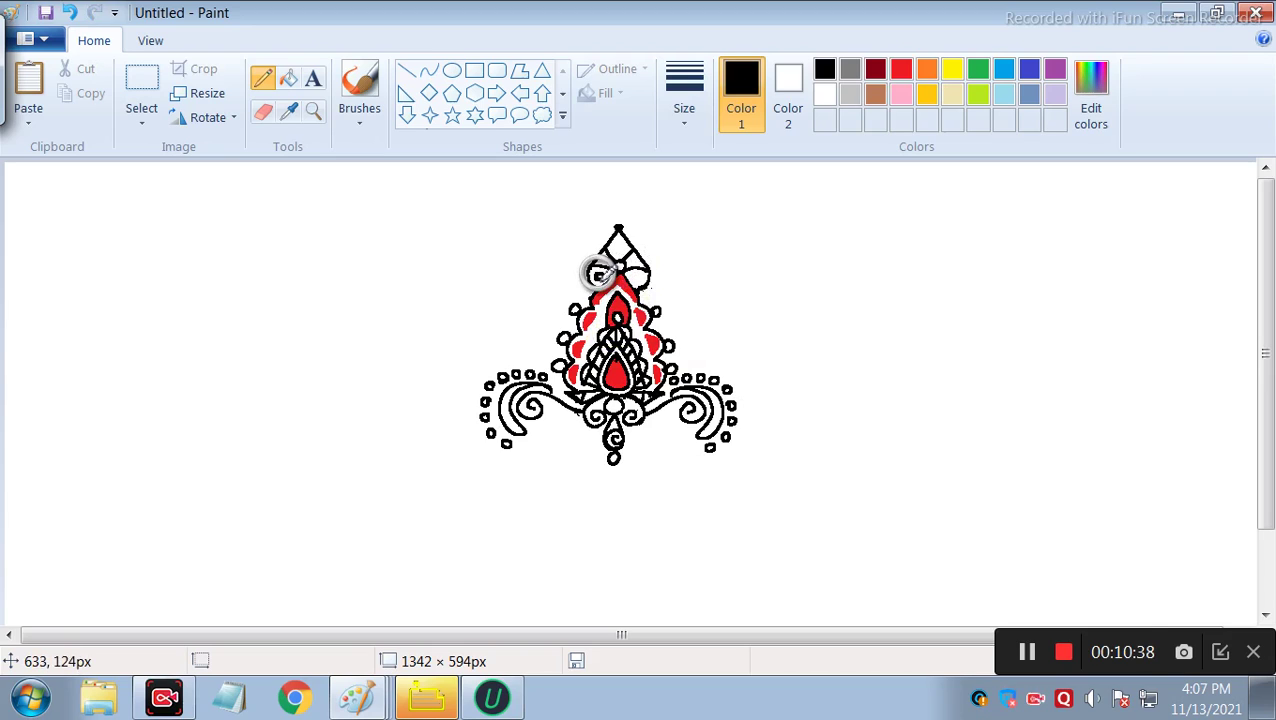
left_click(640, 276)
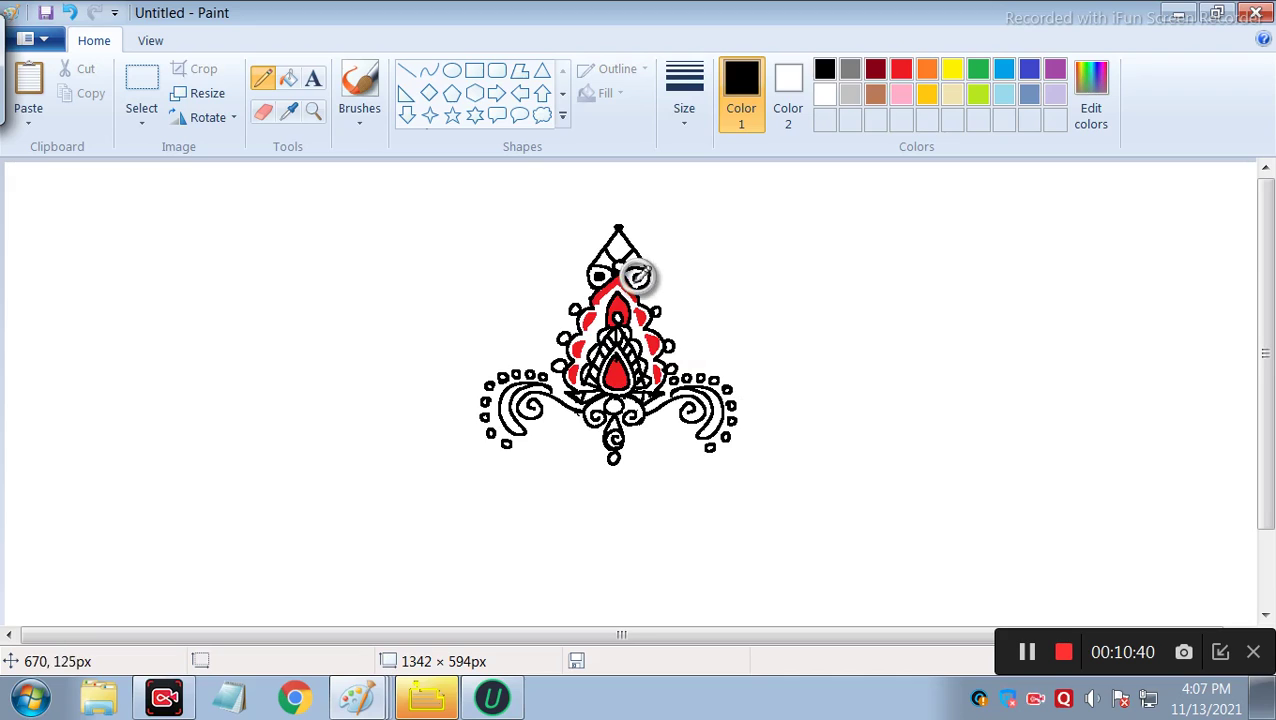
left_click(618, 245)
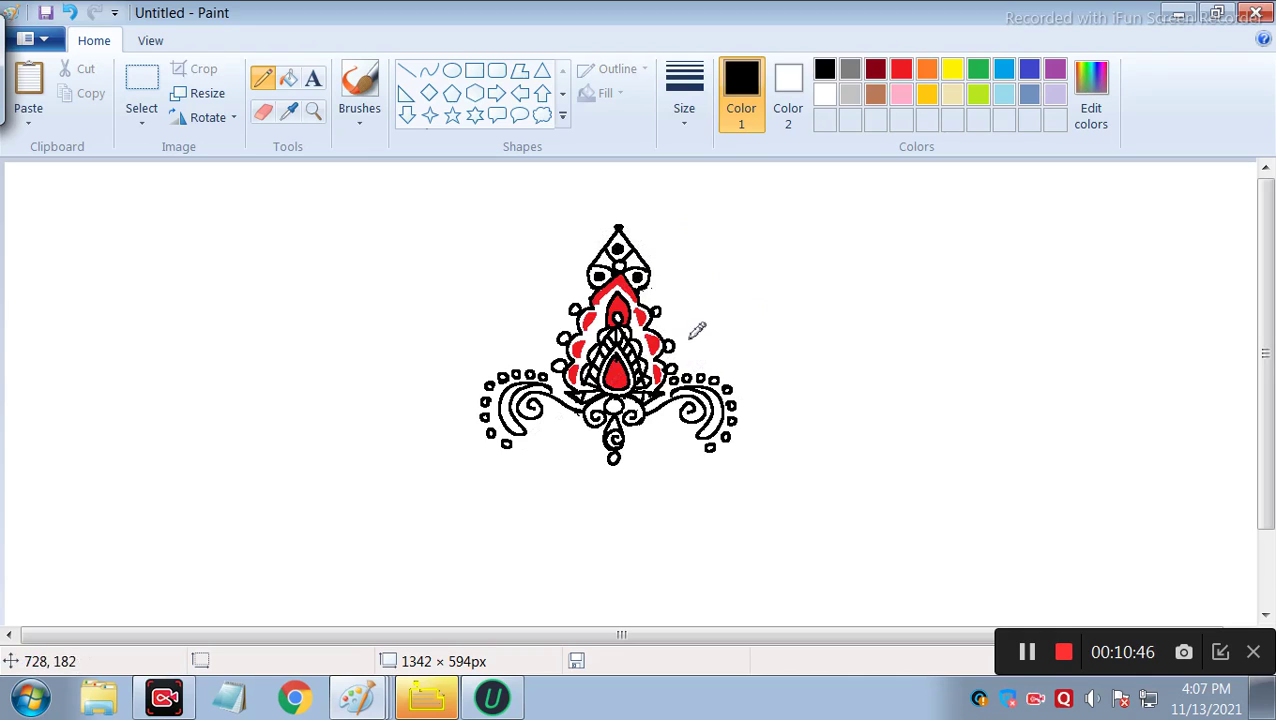
Draw a black teardrop petal above the motif's right scroll and place a horizontally flipped copy above the left scroll
mouse_move(688, 360)
left_mouse_down()
mouse_move(725, 329)
mouse_move(730, 346)
mouse_move(690, 362)
left_mouse_up()
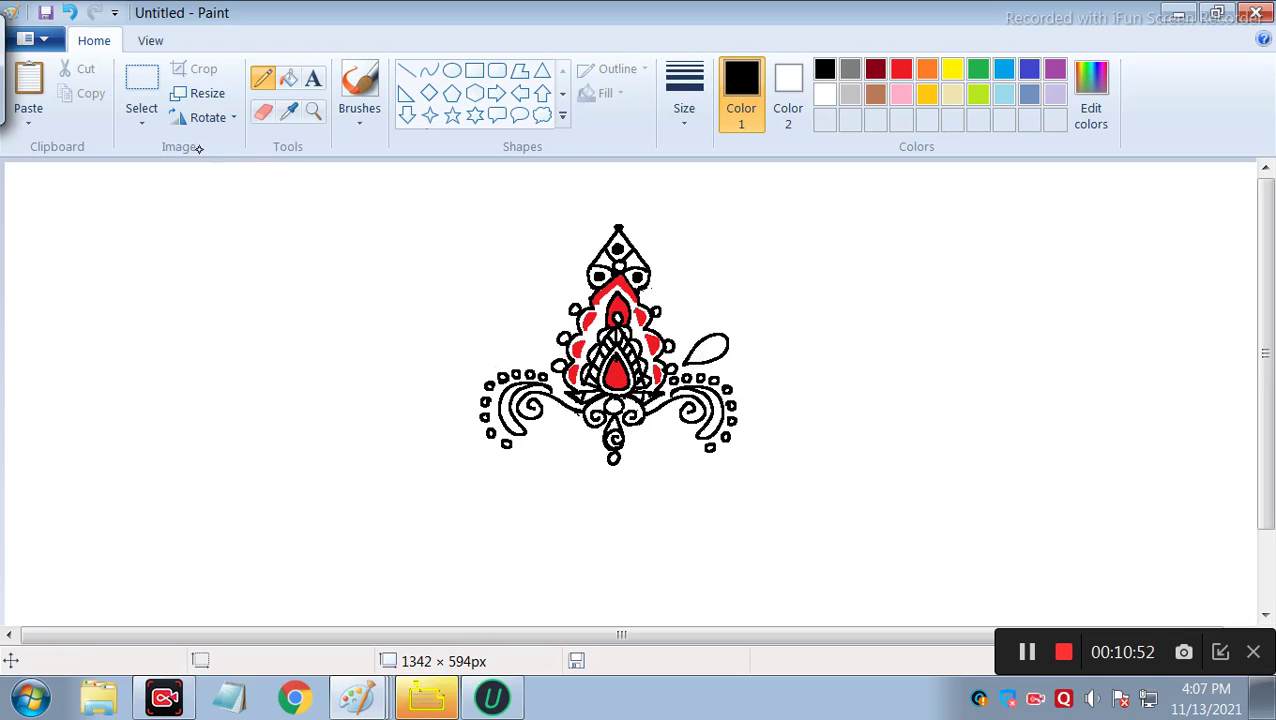
left_click(141, 122)
left_click(205, 202)
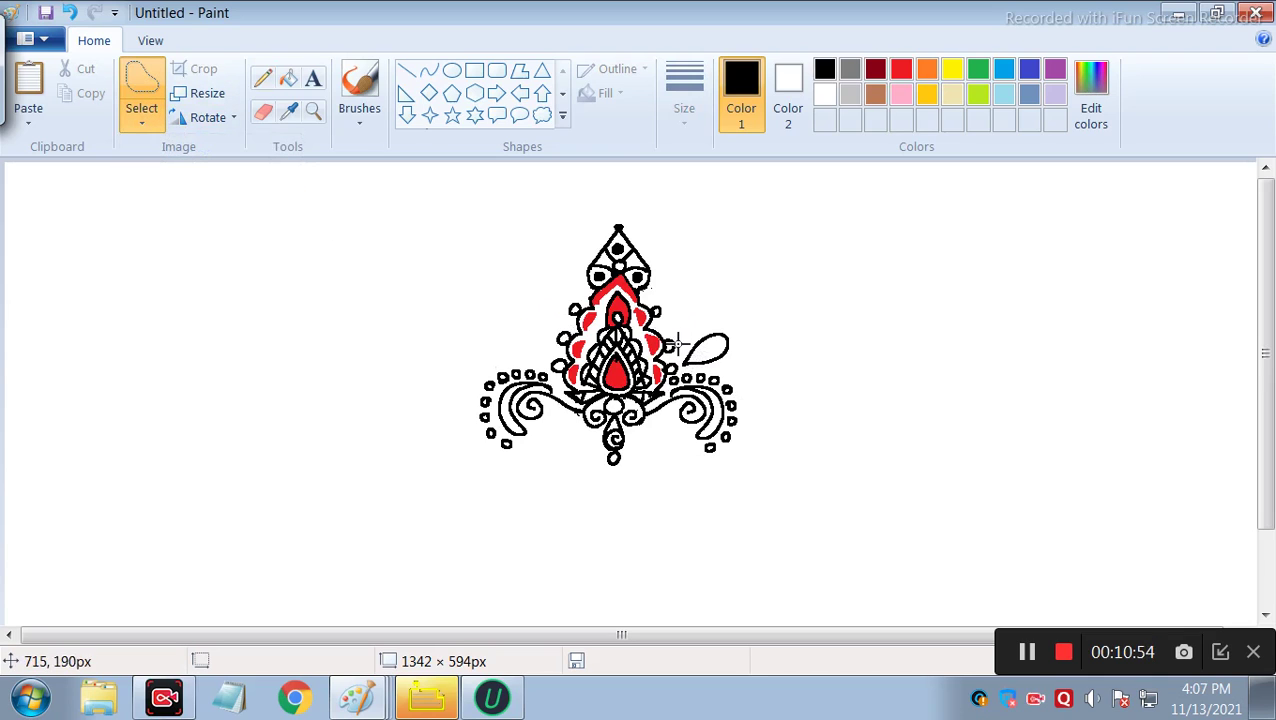
mouse_move(681, 357)
left_mouse_down()
mouse_move(695, 330)
mouse_move(758, 296)
mouse_move(763, 322)
mouse_move(733, 362)
mouse_move(695, 370)
mouse_move(678, 358)
left_mouse_up()
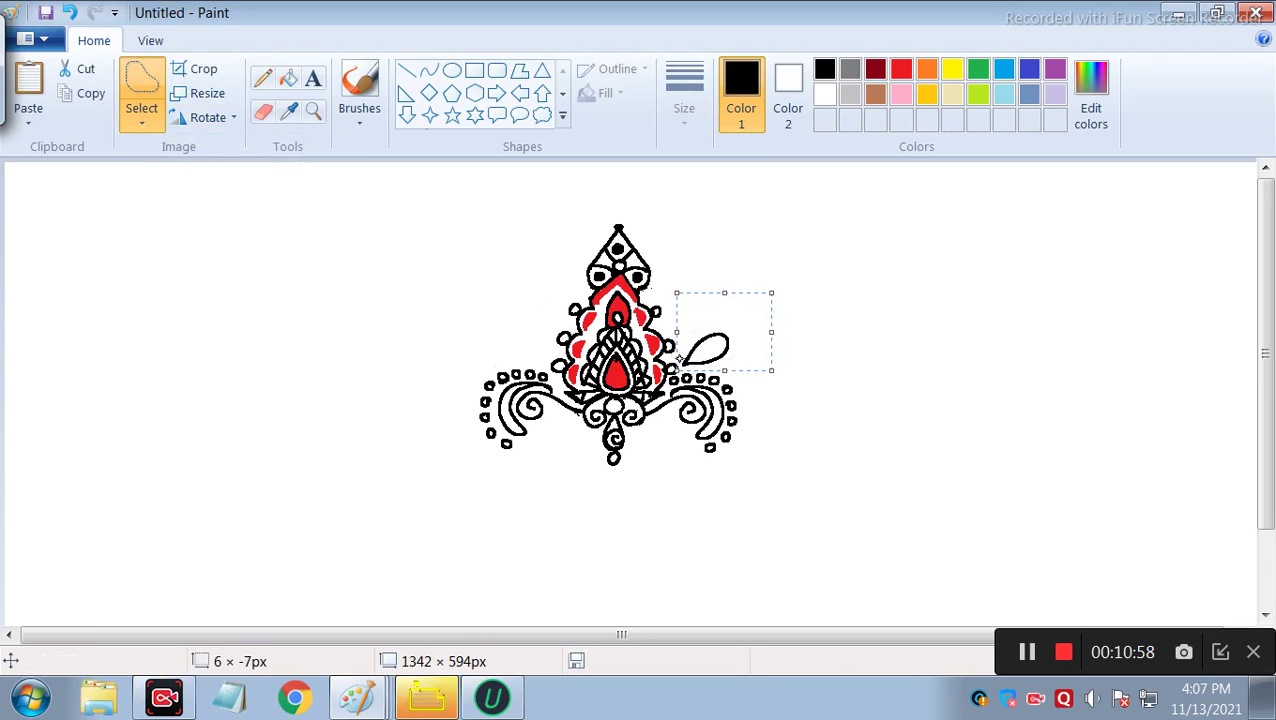
left_click(84, 93)
left_click(30, 85)
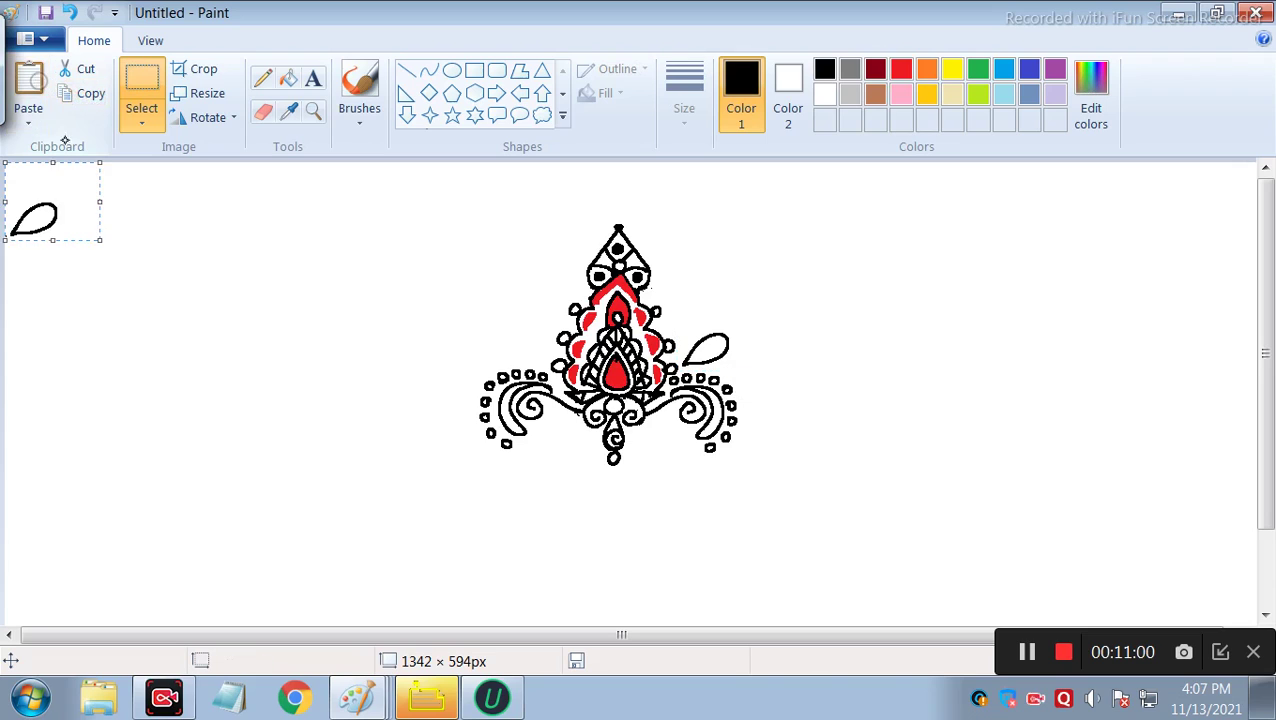
left_click_drag(83, 224, 540, 347)
left_click(208, 117)
left_click(240, 245)
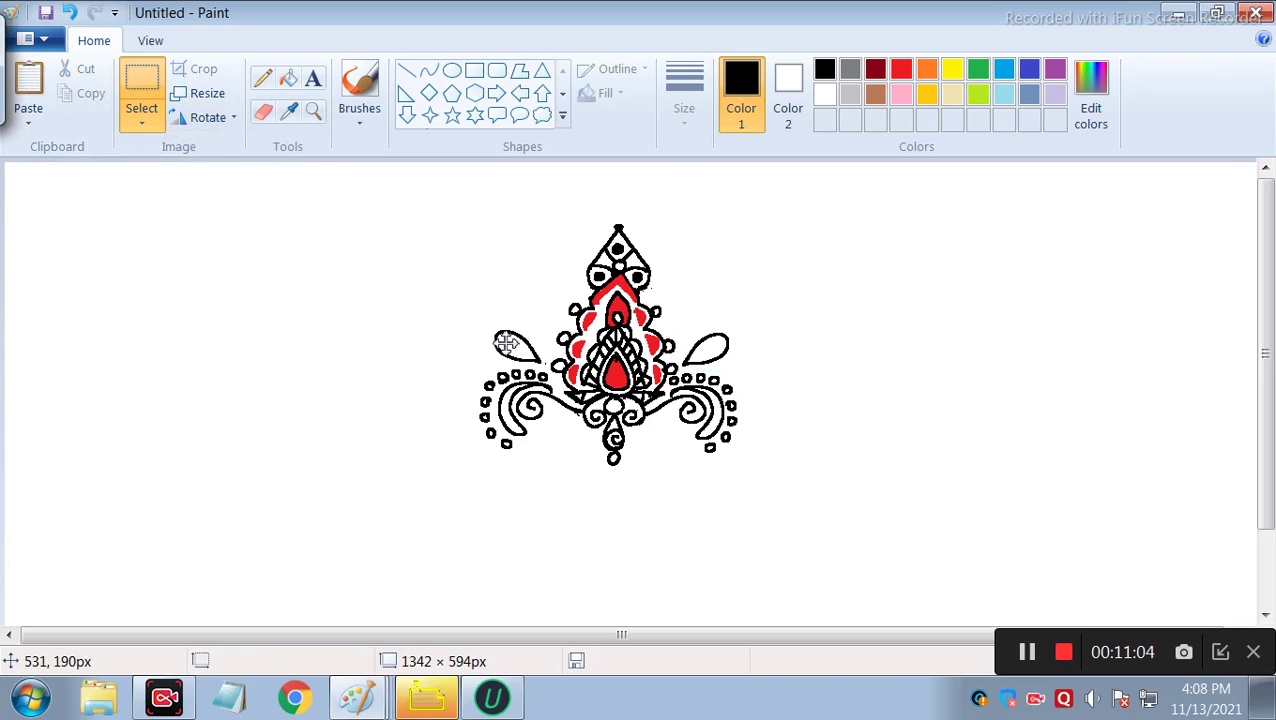
left_click(577, 357)
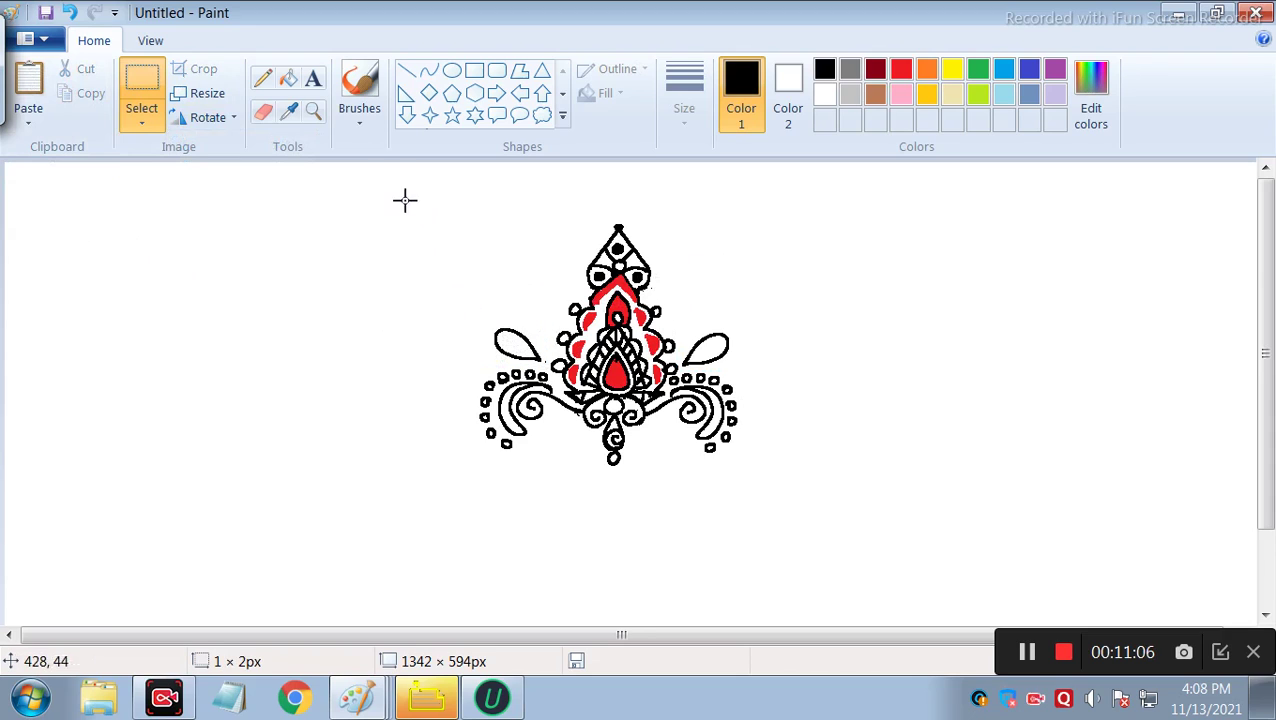
Draw a longer black teardrop beside the right petal, and undo the freehand stroke tried beside the left petal
left_click(271, 83)
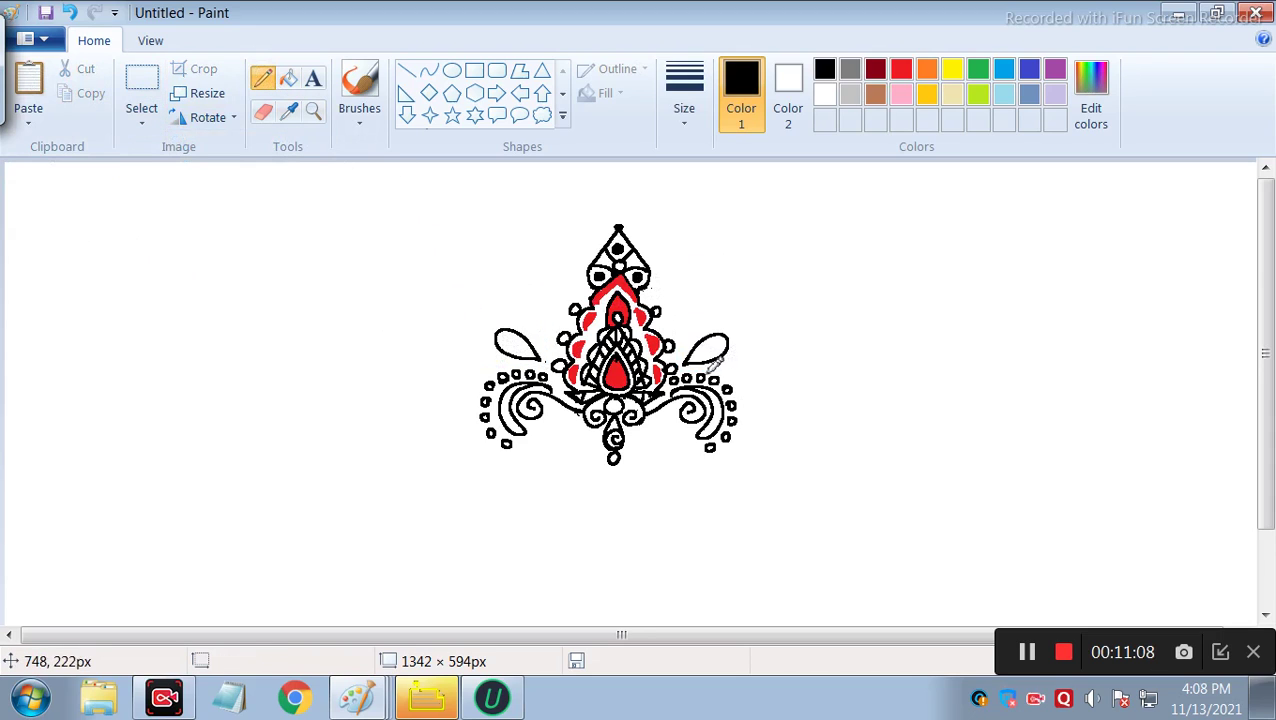
mouse_move(740, 350)
left_mouse_down()
mouse_move(784, 339)
mouse_move(777, 358)
mouse_move(706, 370)
left_mouse_up()
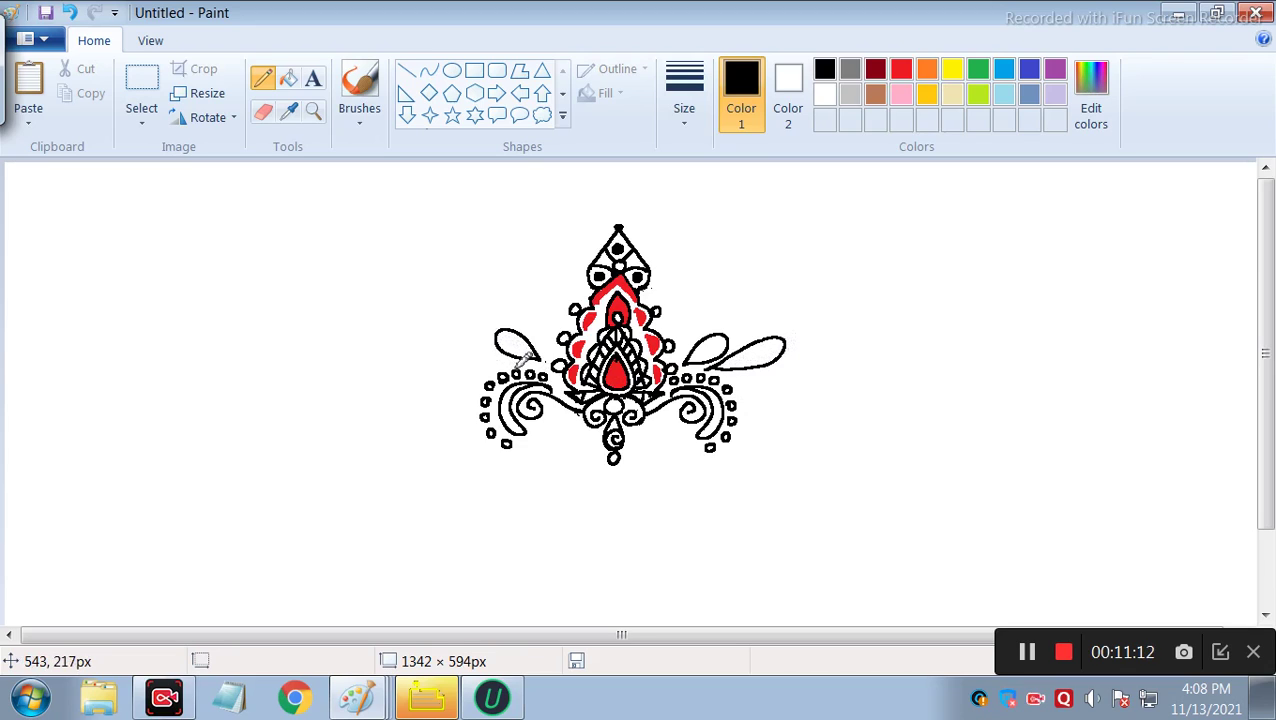
mouse_move(520, 362)
left_mouse_down()
mouse_move(478, 348)
mouse_move(502, 359)
left_mouse_up()
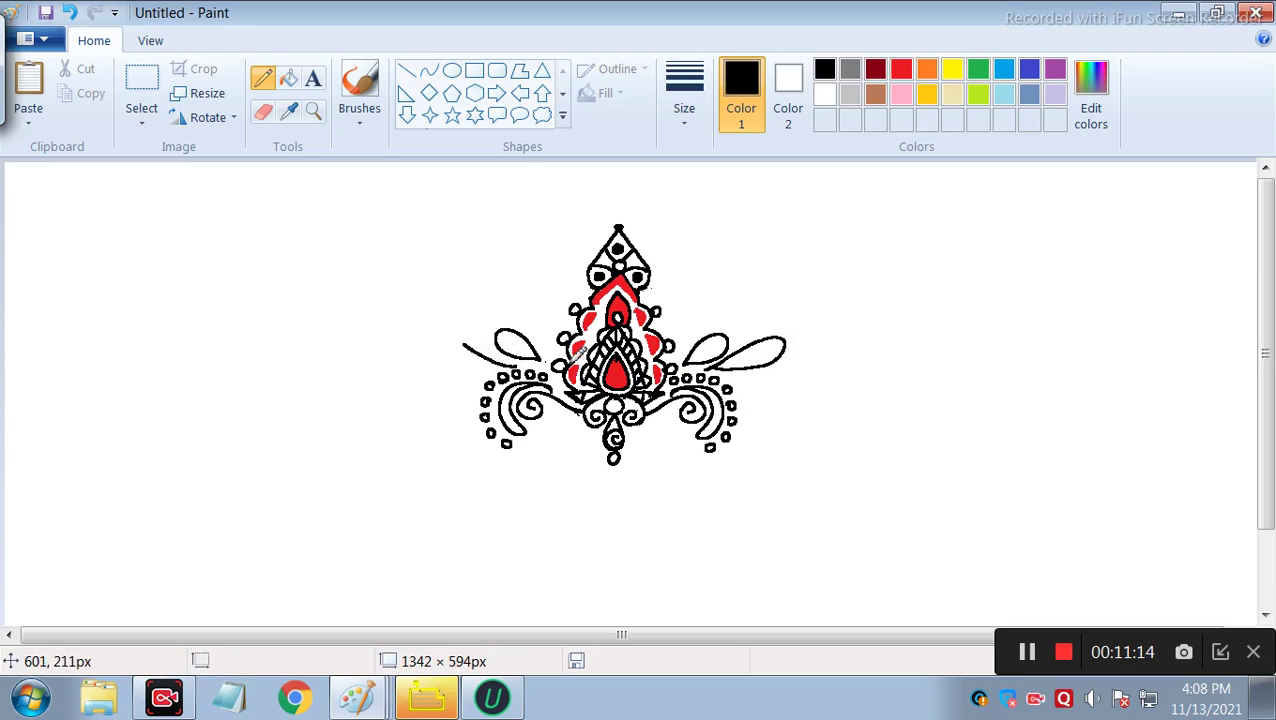
key("ctrl+z")
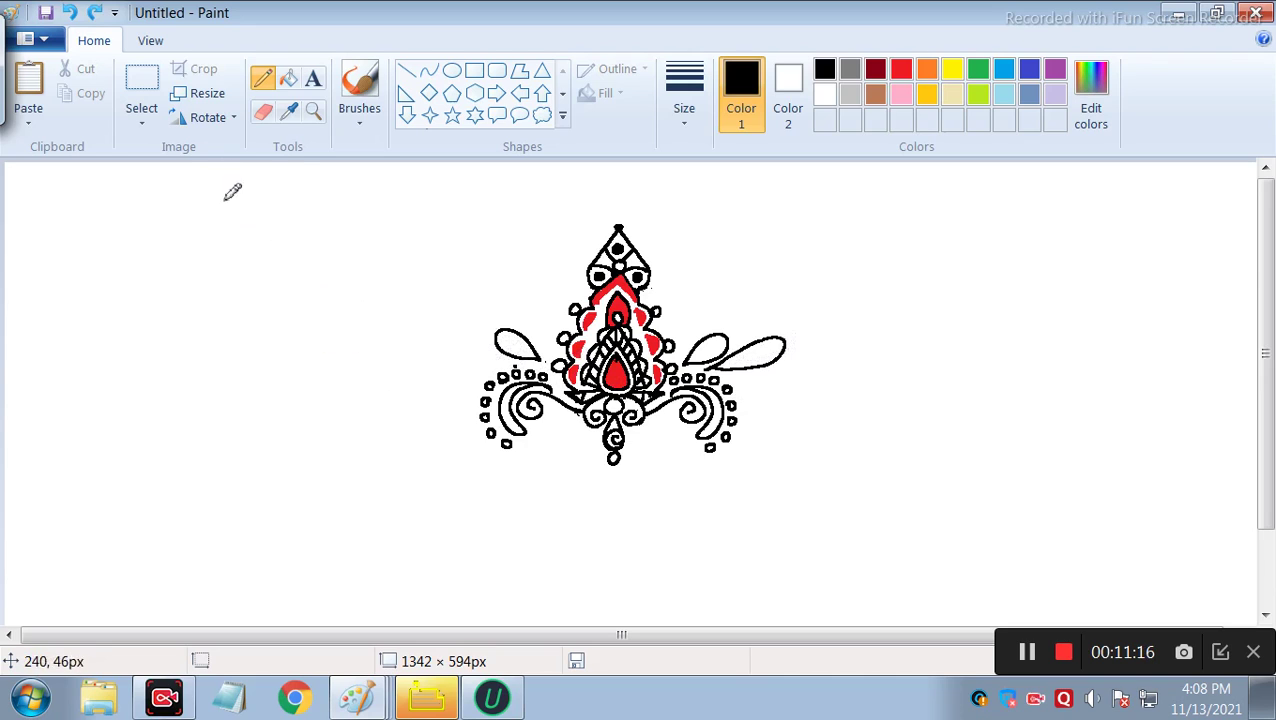
Copy the longer right teardrop with a free-form selection, flip it horizontally and place it beside the left petal
left_click(141, 112)
left_click(190, 199)
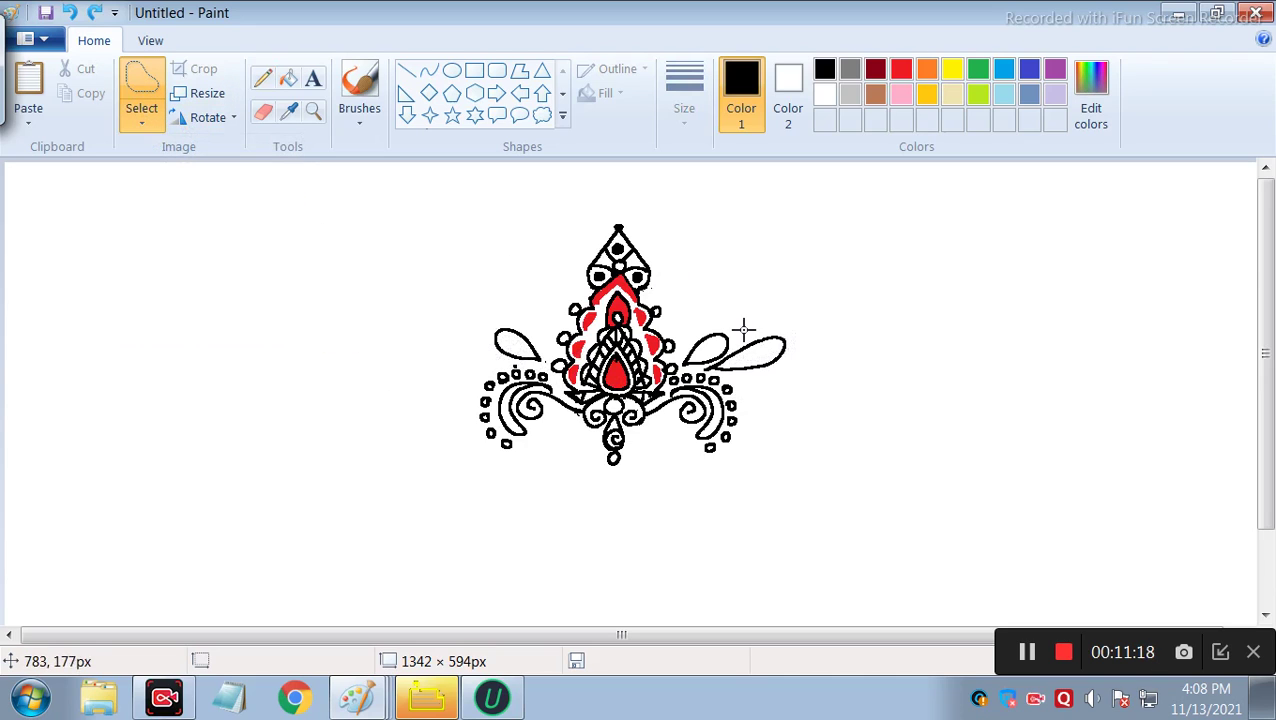
mouse_move(776, 318)
left_mouse_down()
mouse_move(746, 352)
mouse_move(697, 373)
mouse_move(770, 376)
mouse_move(795, 310)
mouse_move(765, 318)
left_mouse_up()
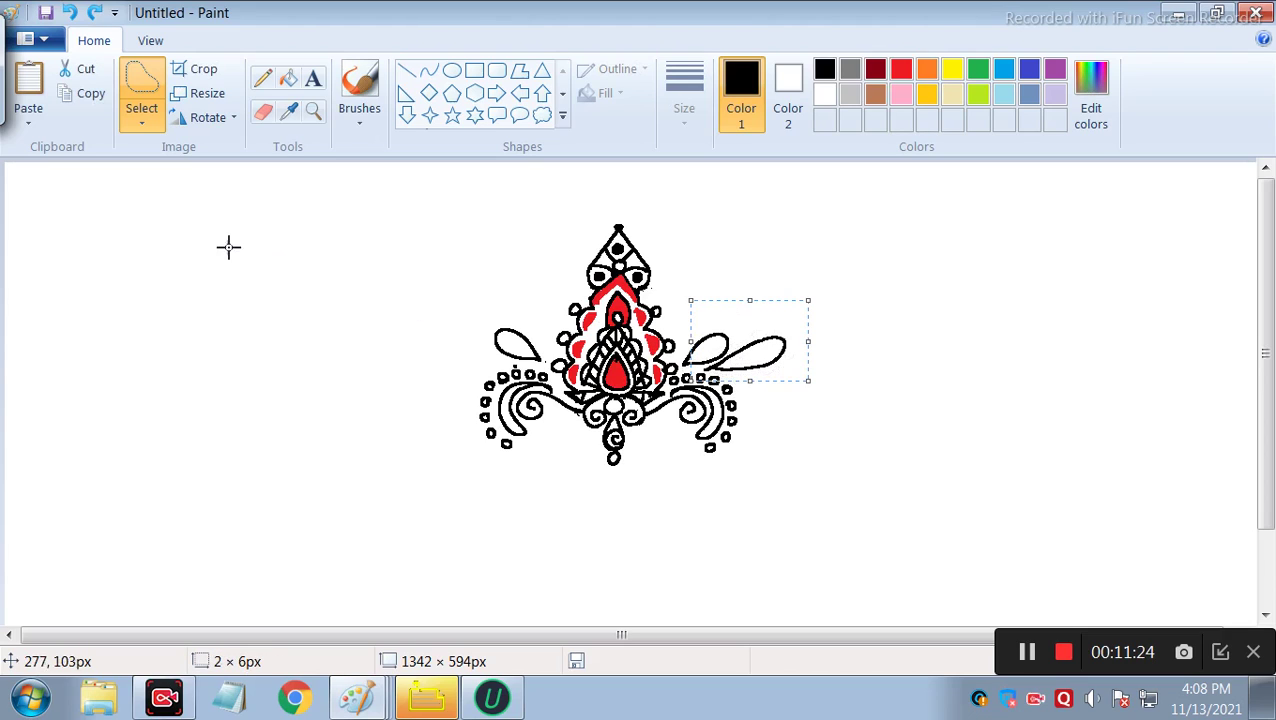
left_click(30, 88)
left_click(208, 117)
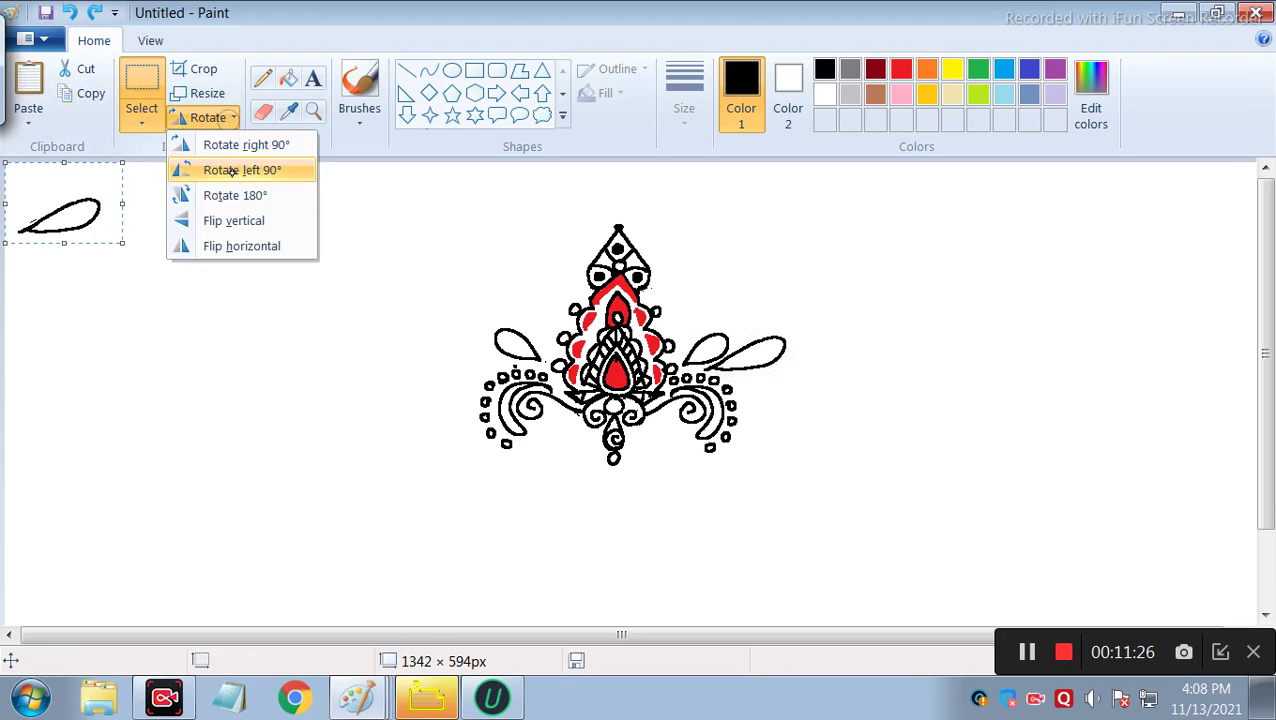
left_click(240, 247)
left_click_drag(100, 222, 505, 355)
left_click(323, 392)
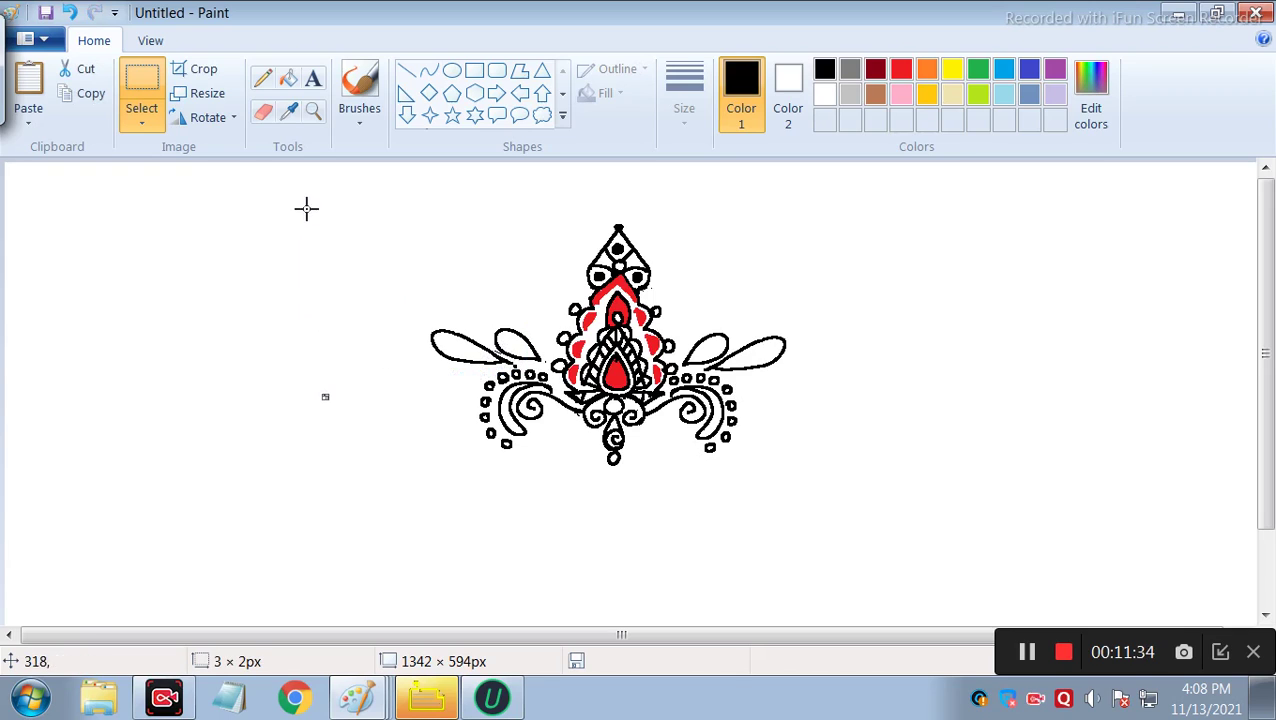
Draw a spiral below the motif's left scroll with the black pencil and thicken its curve
left_click(277, 85)
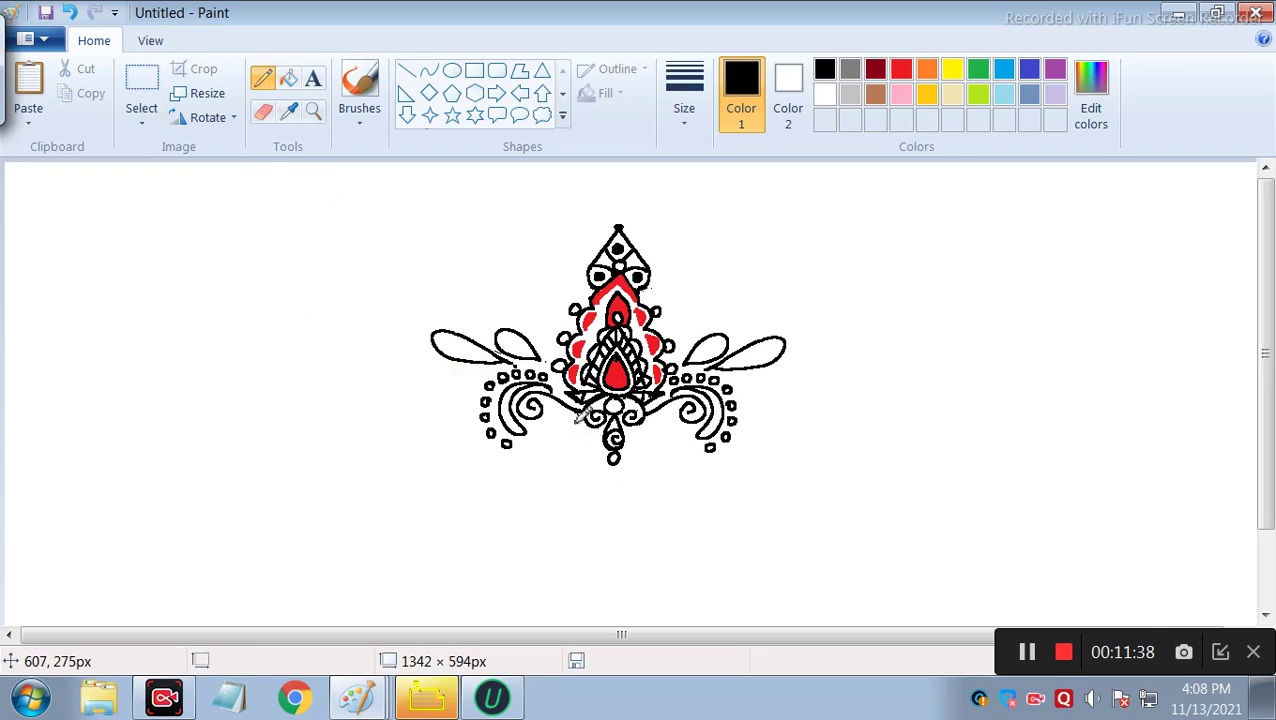
mouse_move(577, 418)
left_mouse_down()
mouse_move(545, 439)
mouse_move(569, 464)
mouse_move(582, 443)
left_mouse_up()
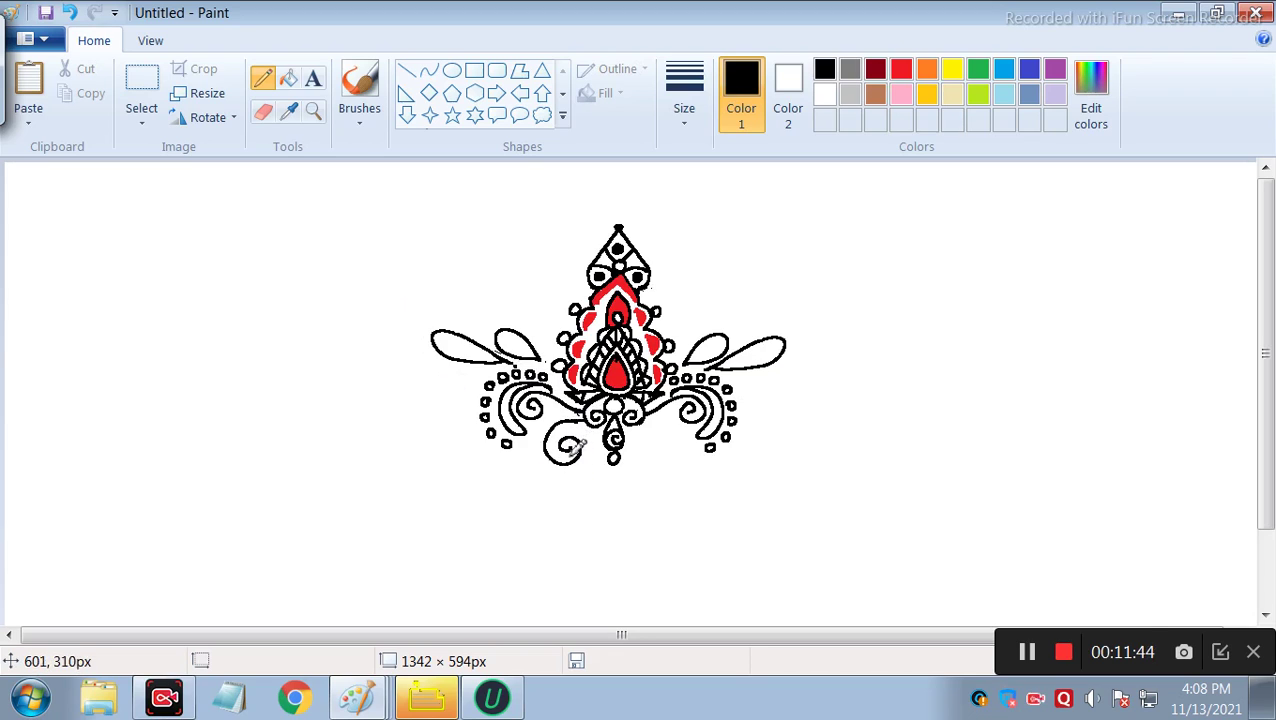
mouse_move(581, 441)
left_mouse_down()
mouse_move(572, 434)
mouse_move(592, 436)
mouse_move(583, 454)
mouse_move(563, 452)
left_mouse_up()
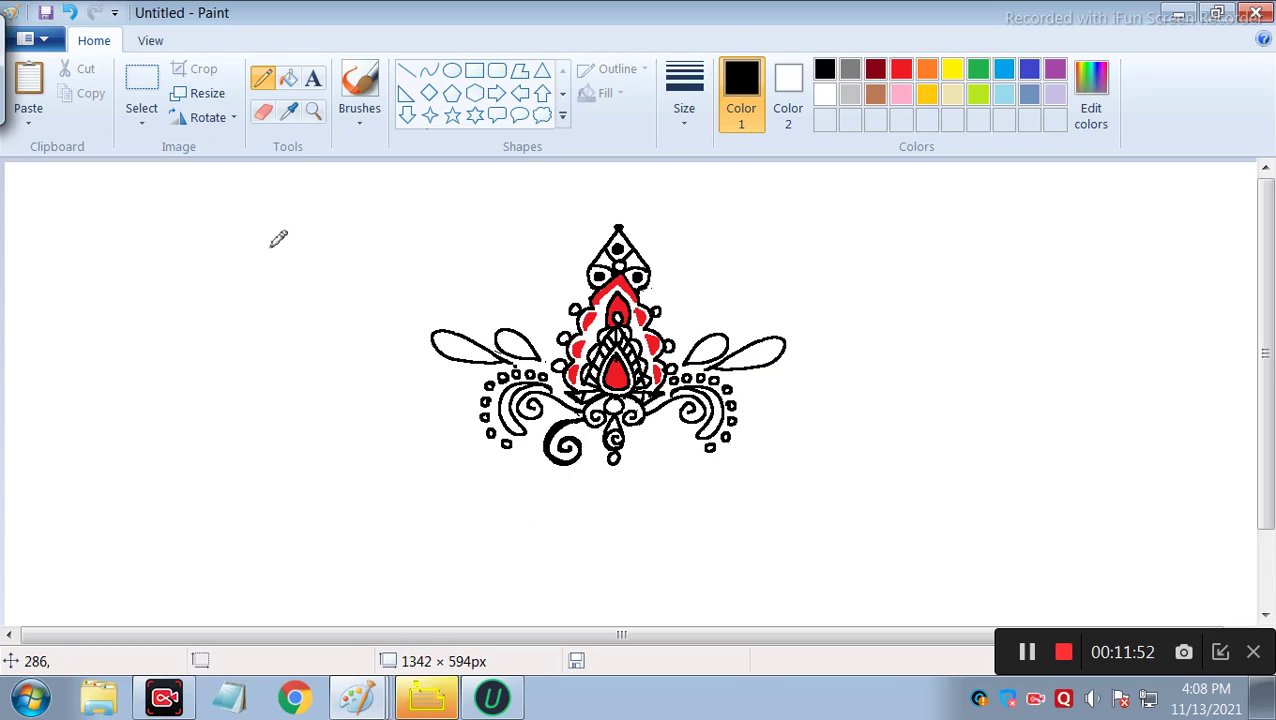
Copy the thick left spiral, flip it horizontally and align it below the motif's right scroll
left_click(141, 112)
left_click(205, 199)
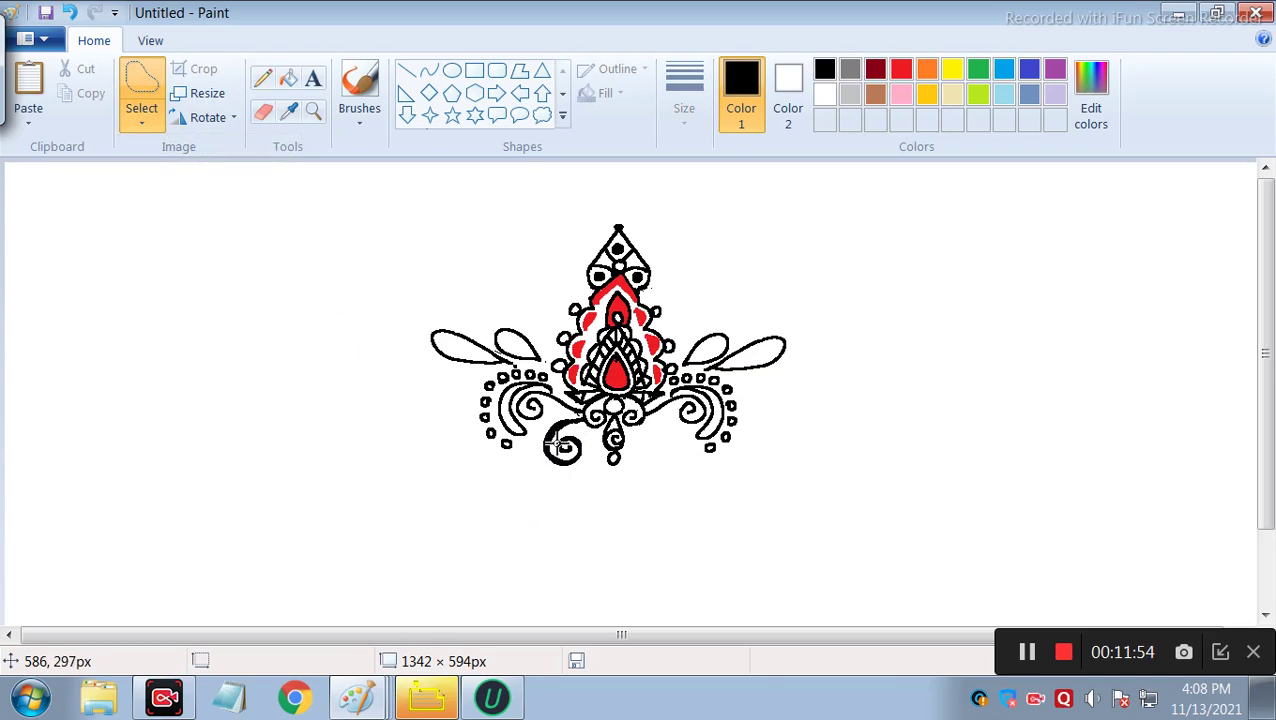
mouse_move(549, 413)
left_mouse_down()
mouse_move(590, 423)
mouse_move(591, 481)
mouse_move(556, 479)
mouse_move(540, 448)
mouse_move(545, 417)
left_mouse_up()
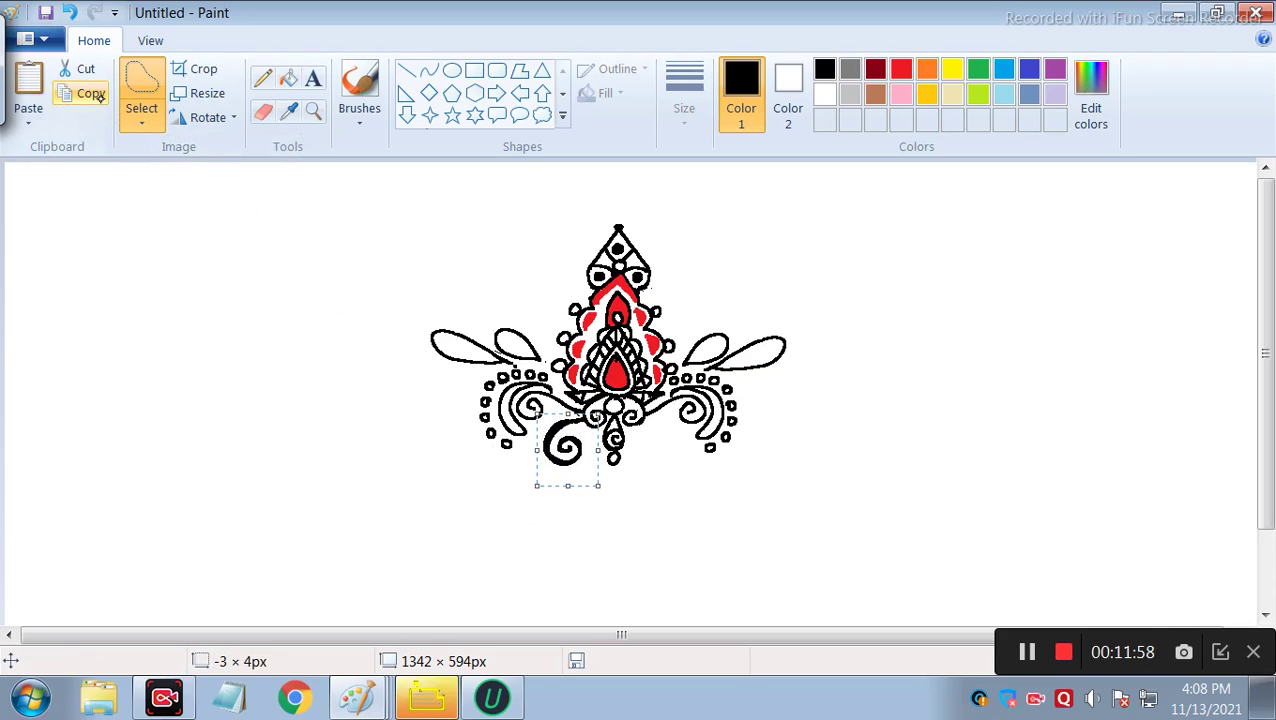
left_click(85, 93)
left_click(28, 90)
left_click(208, 117)
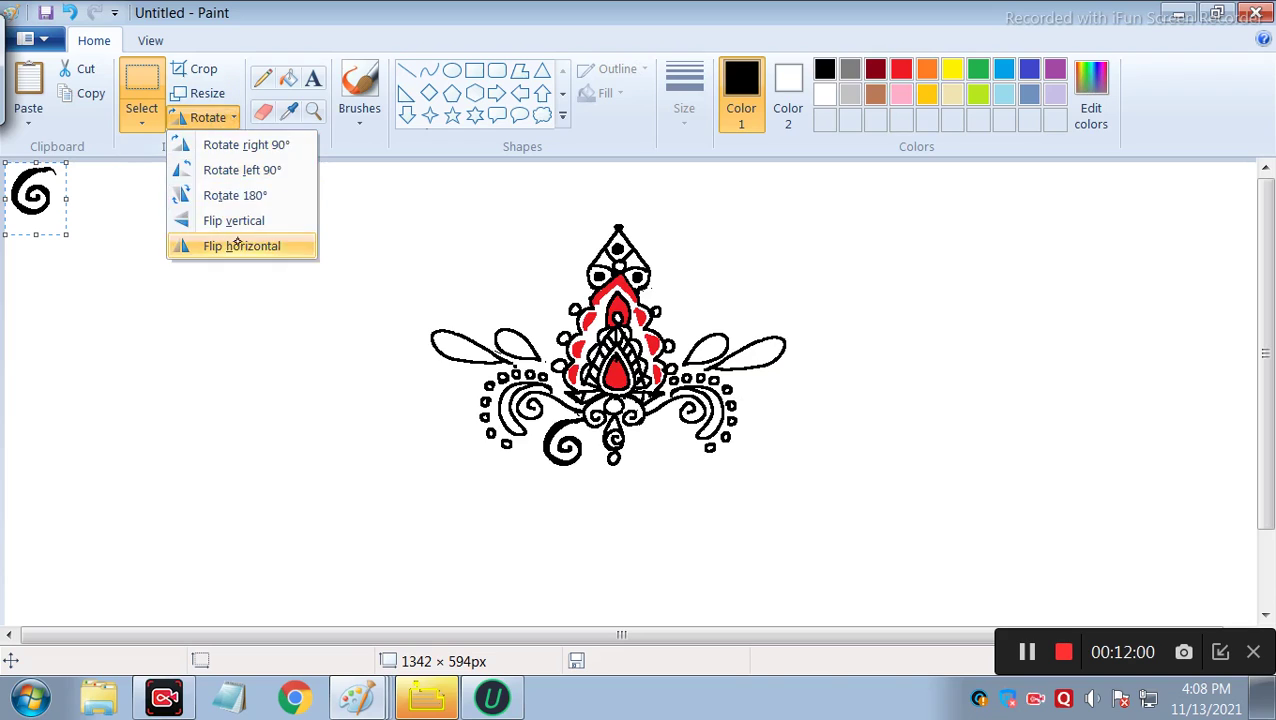
left_click(242, 245)
left_click_drag(137, 238, 685, 450)
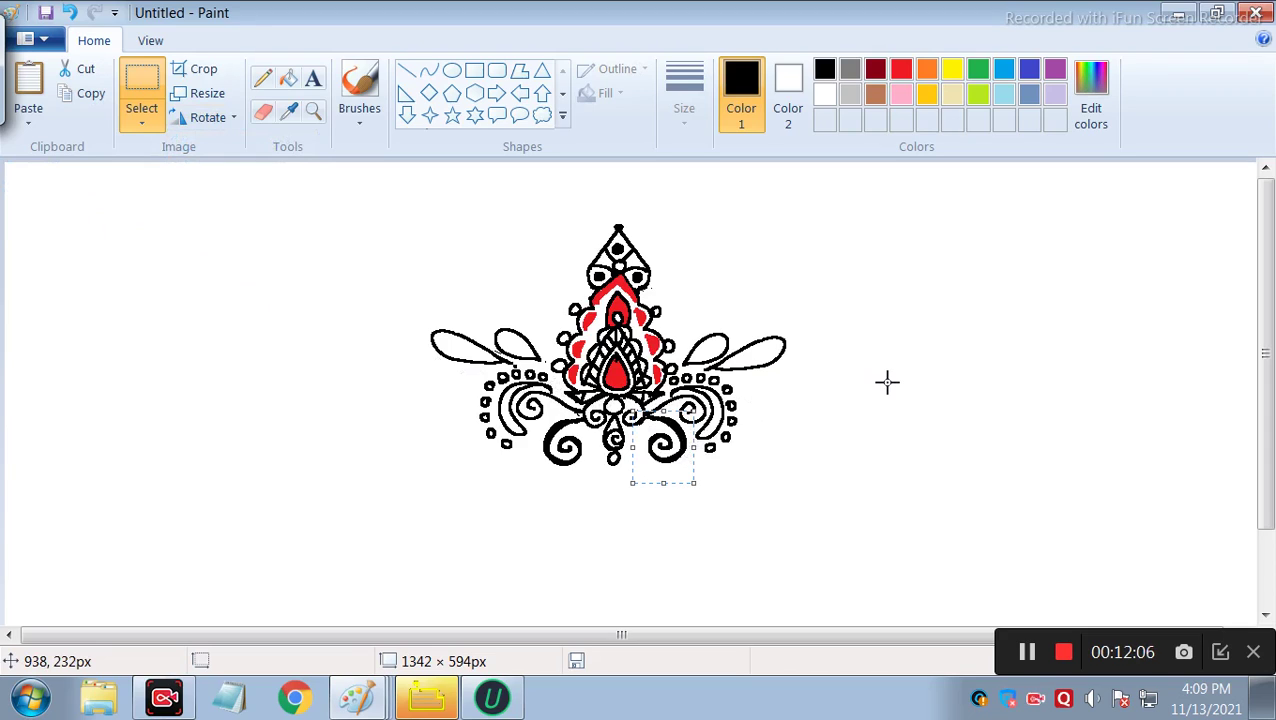
key("Down")
key("Down")
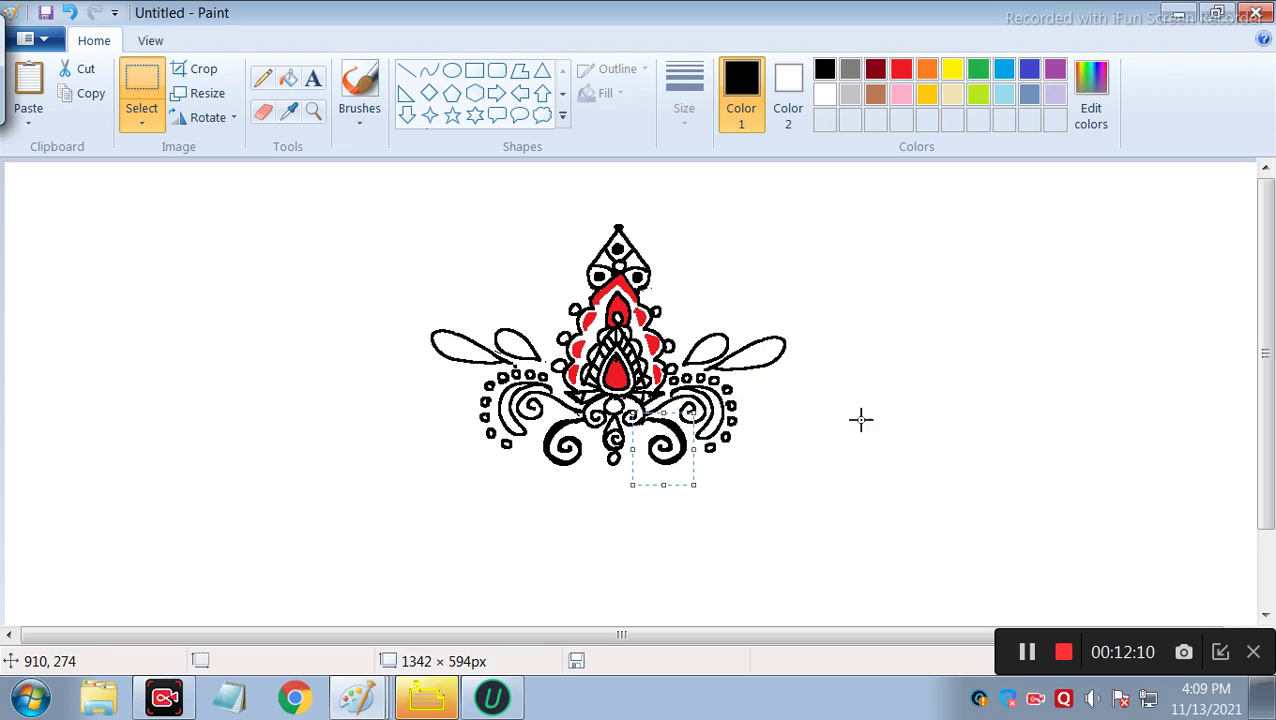
left_click(733, 409)
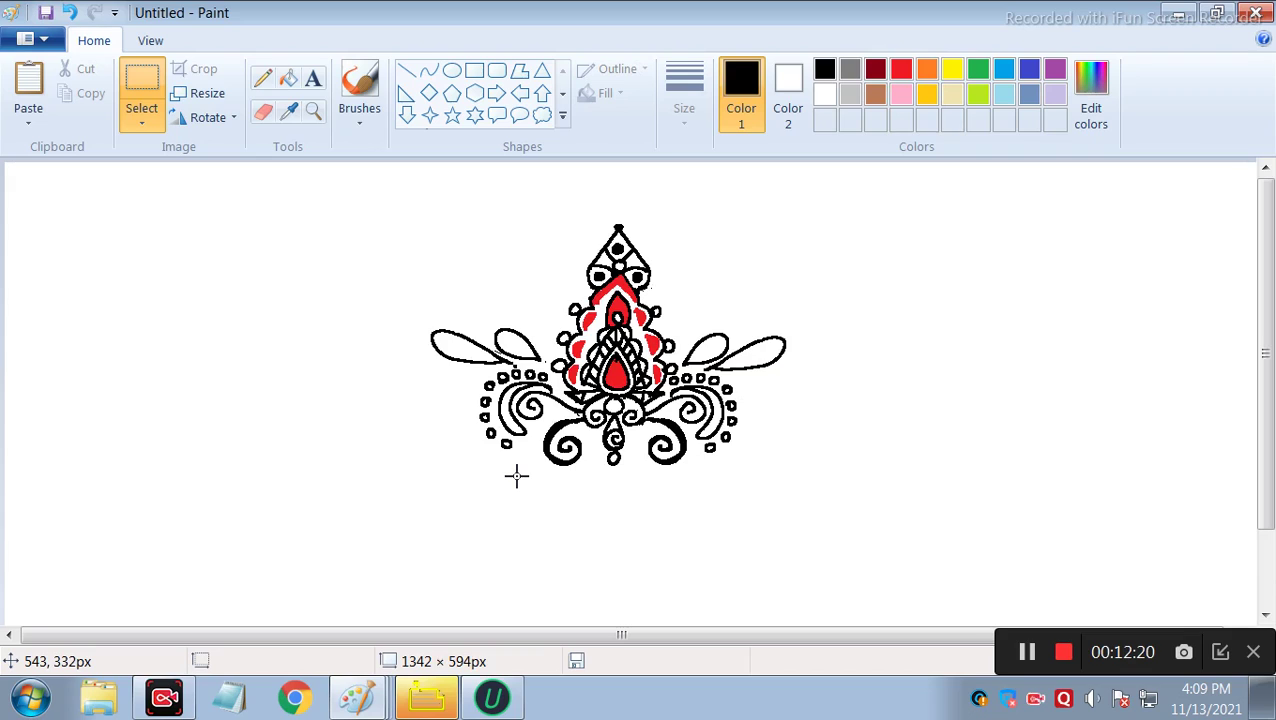
left_click_drag(868, 362, 872, 365)
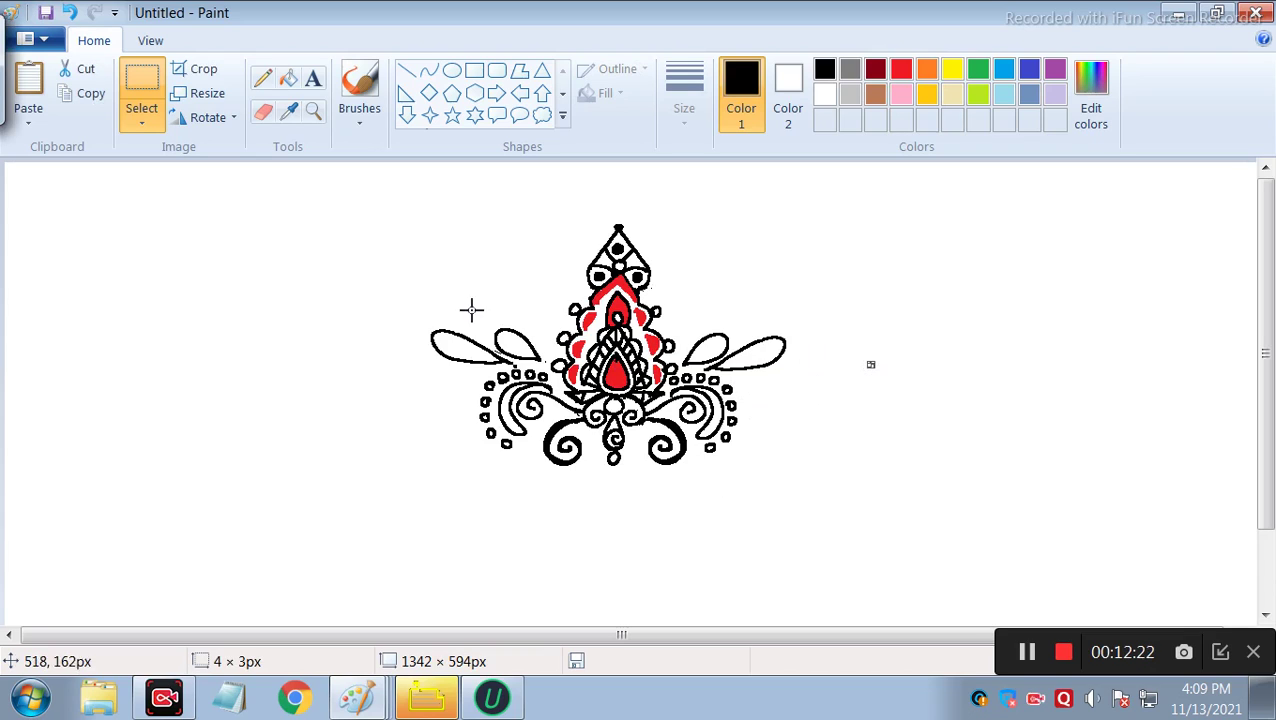
Draw a small black leaf with veins below the circle at the motif's lower end
left_click(263, 111)
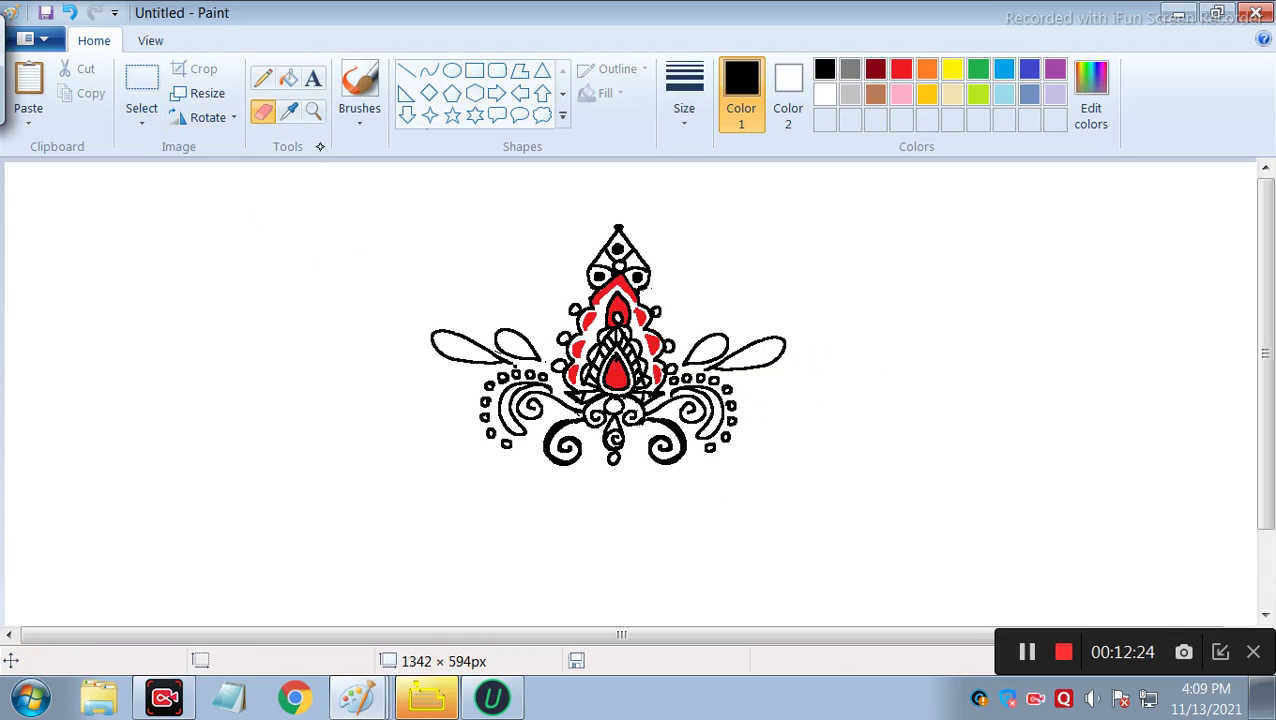
left_click(263, 78)
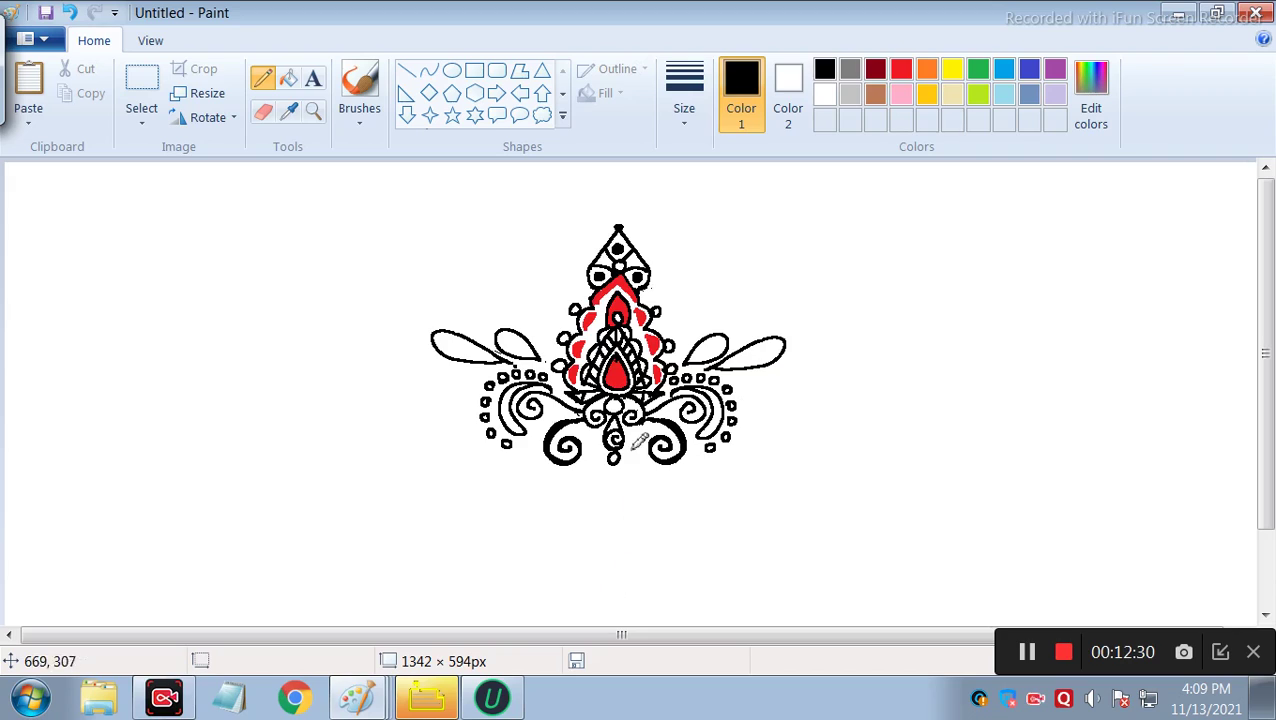
mouse_move(613, 469)
left_mouse_down()
mouse_move(601, 474)
mouse_move(618, 509)
mouse_move(624, 476)
left_mouse_up()
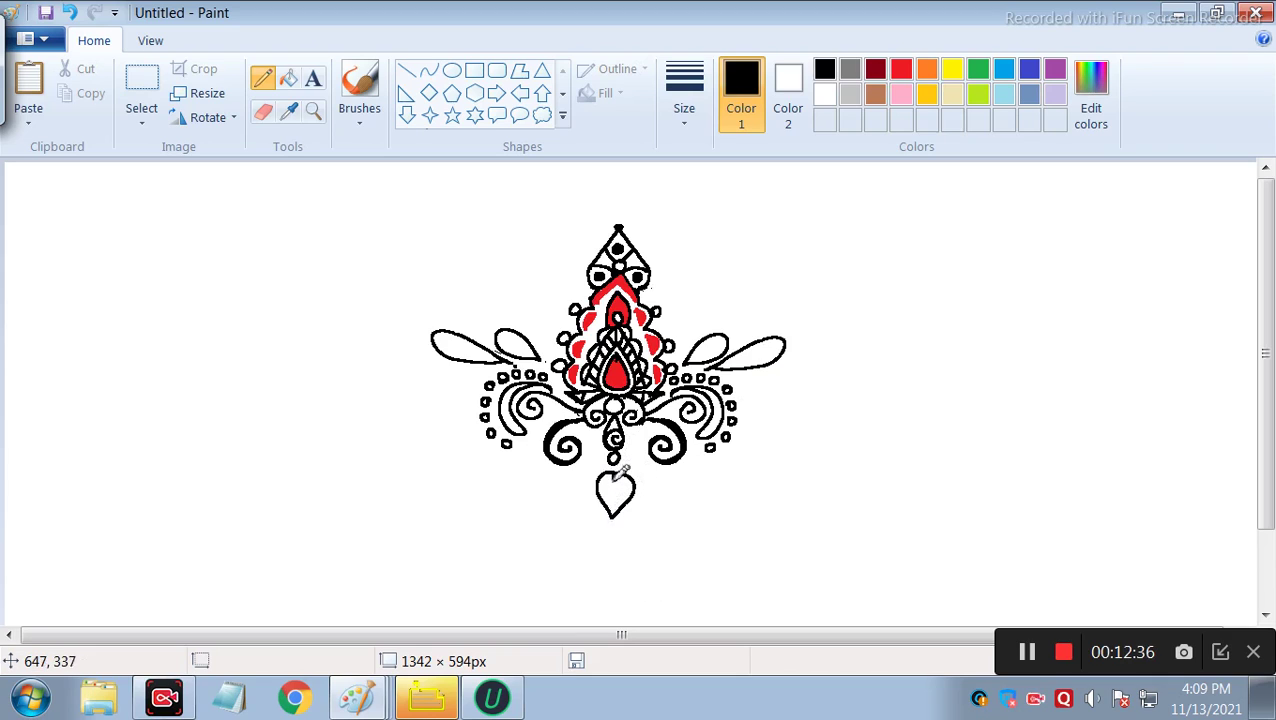
mouse_move(615, 474)
left_mouse_down()
mouse_move(610, 516)
mouse_move(618, 484)
mouse_move(628, 492)
mouse_move(608, 511)
mouse_move(622, 478)
left_mouse_up()
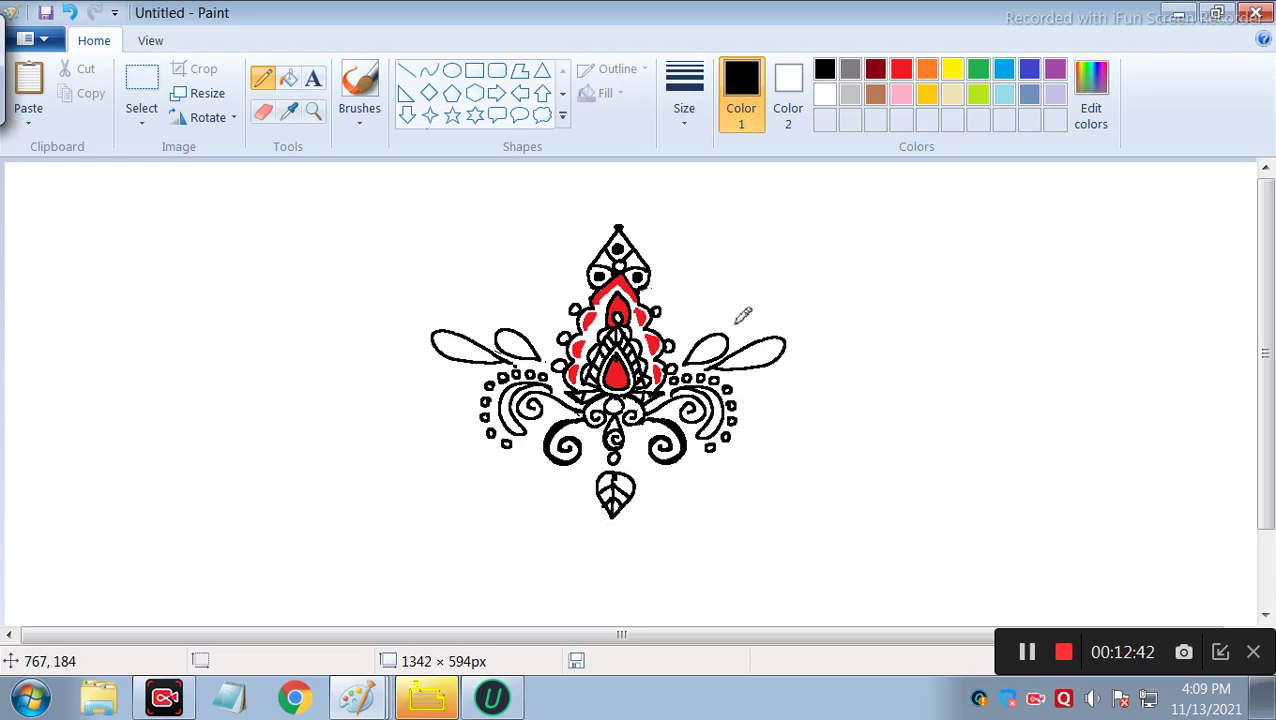
Fill the sections of the bottom leaf with green
left_click(977, 68)
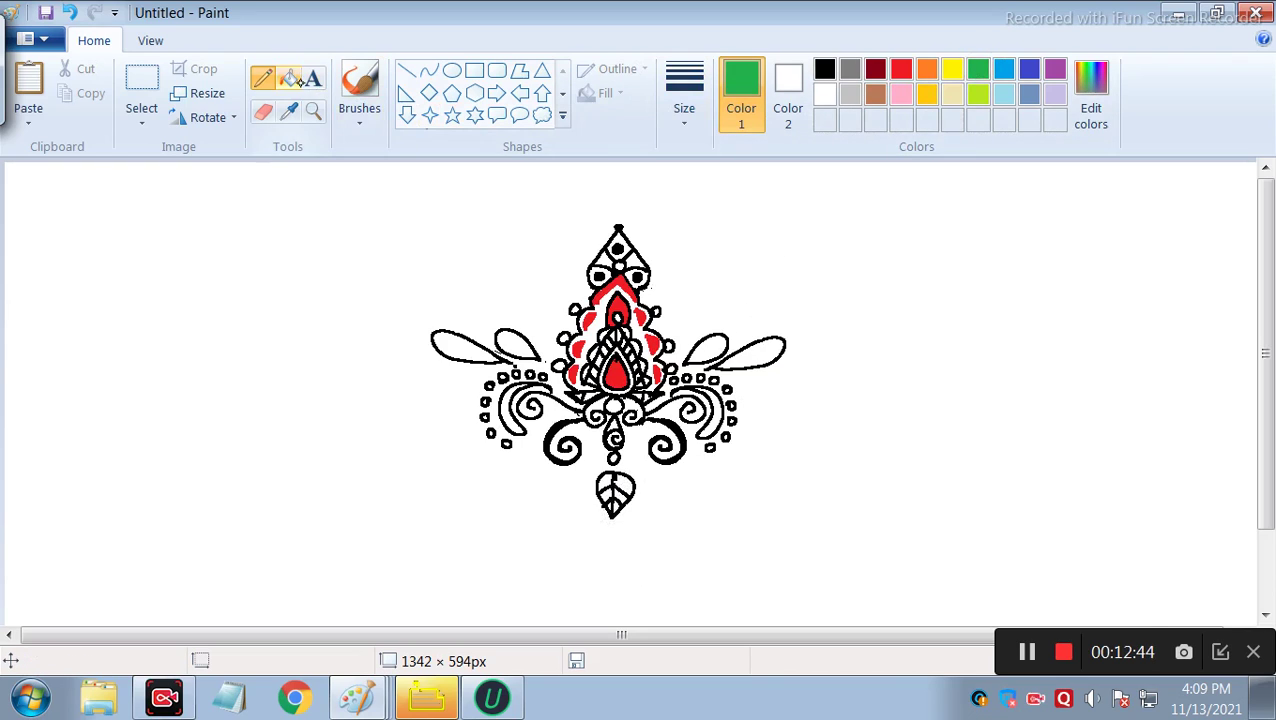
left_click(290, 79)
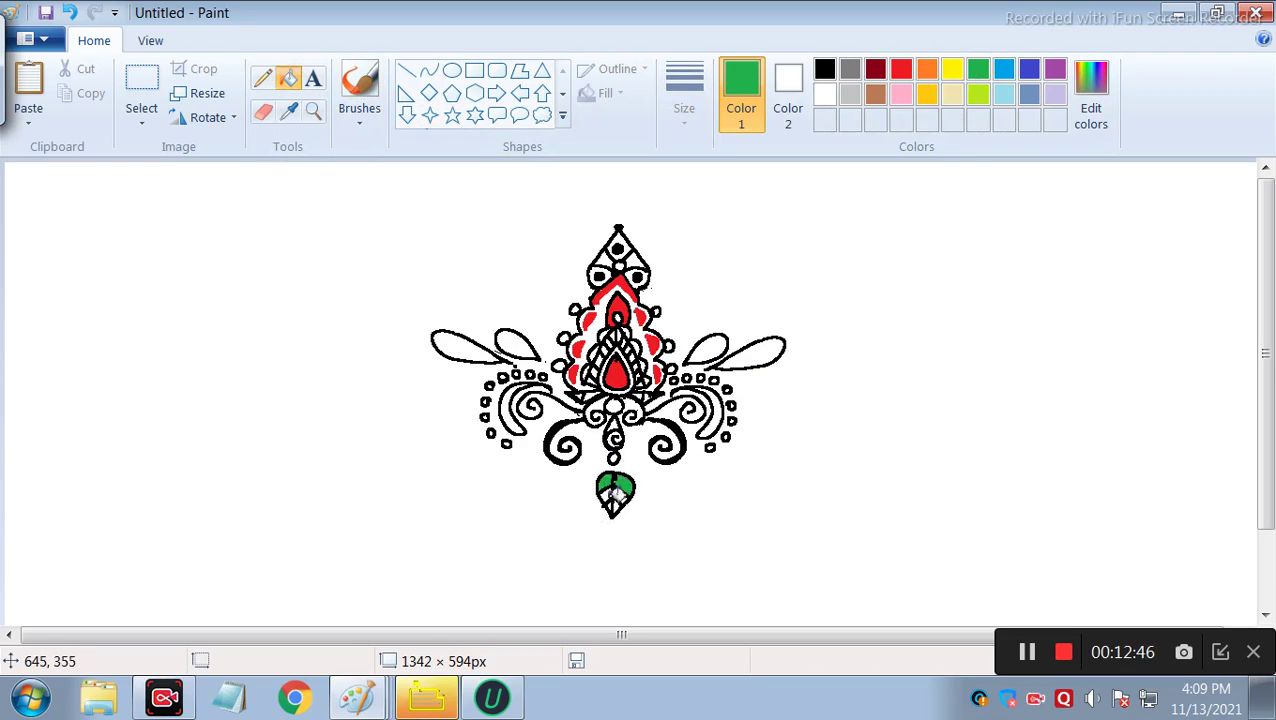